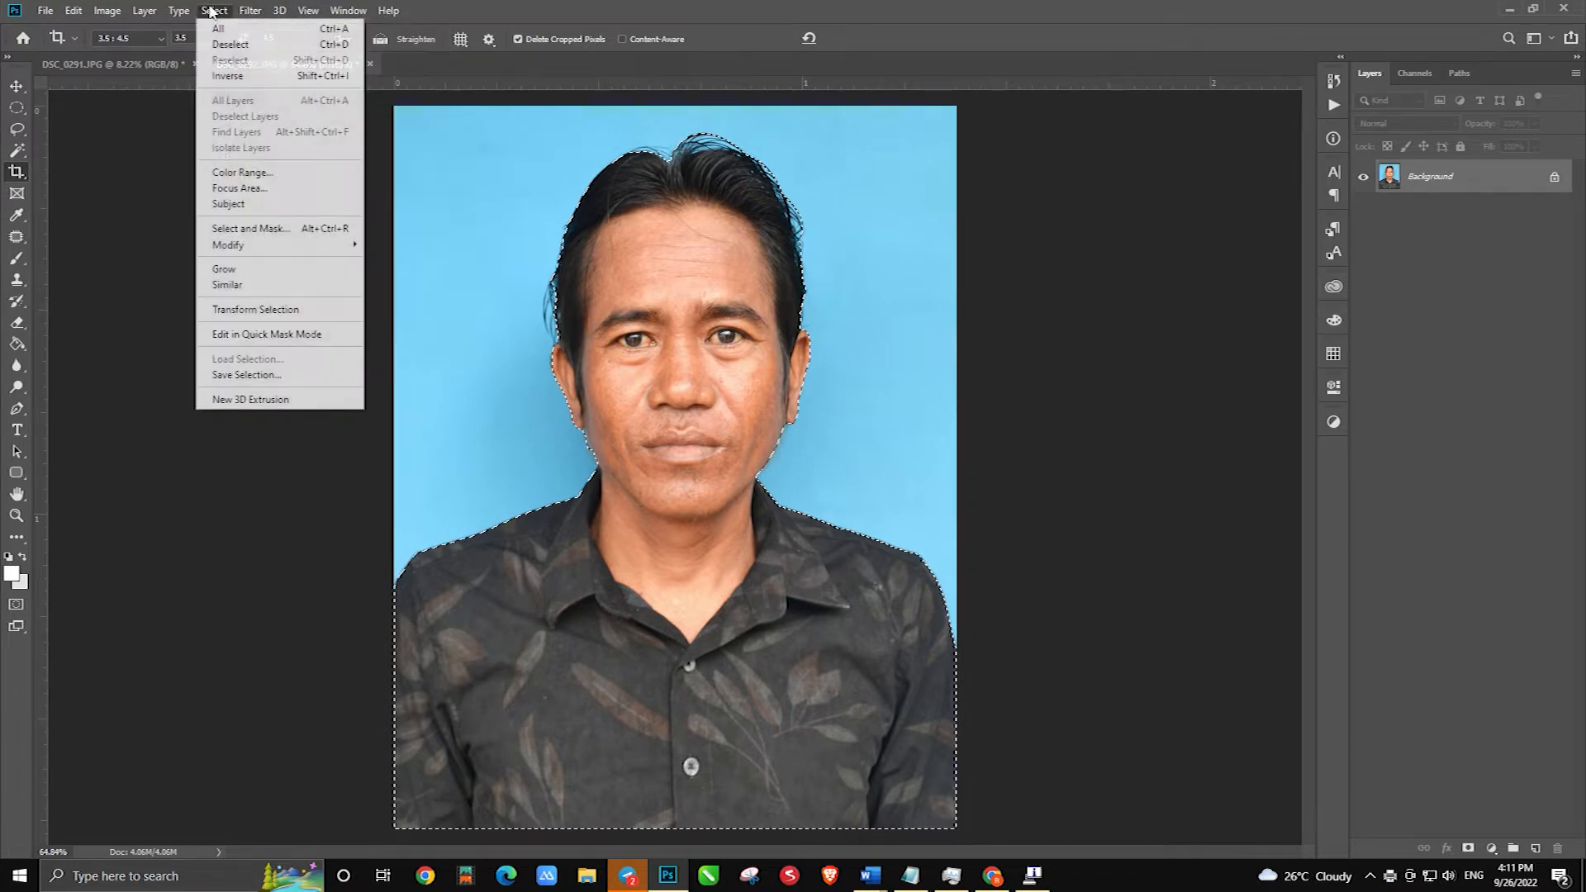
Refine the selection's edges in Select and Mask by brushing over the loose hair along the crown of the man's head
click(240, 227)
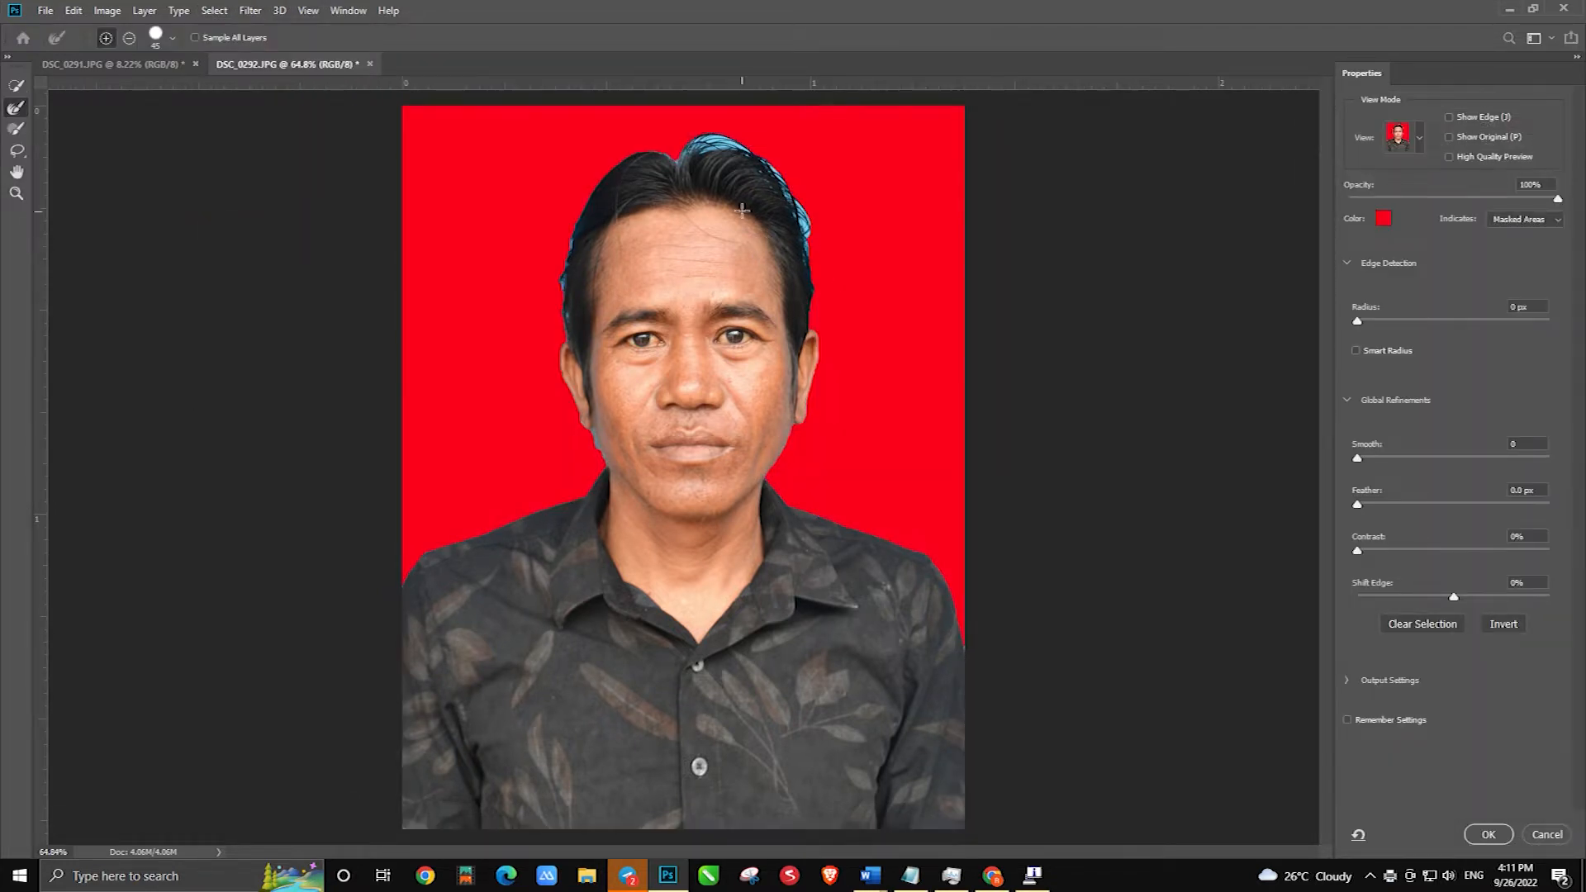
scroll(735, 150, up, 10)
drag(719, 237, 718, 433)
drag(561, 390, 652, 350)
drag(503, 402, 454, 453)
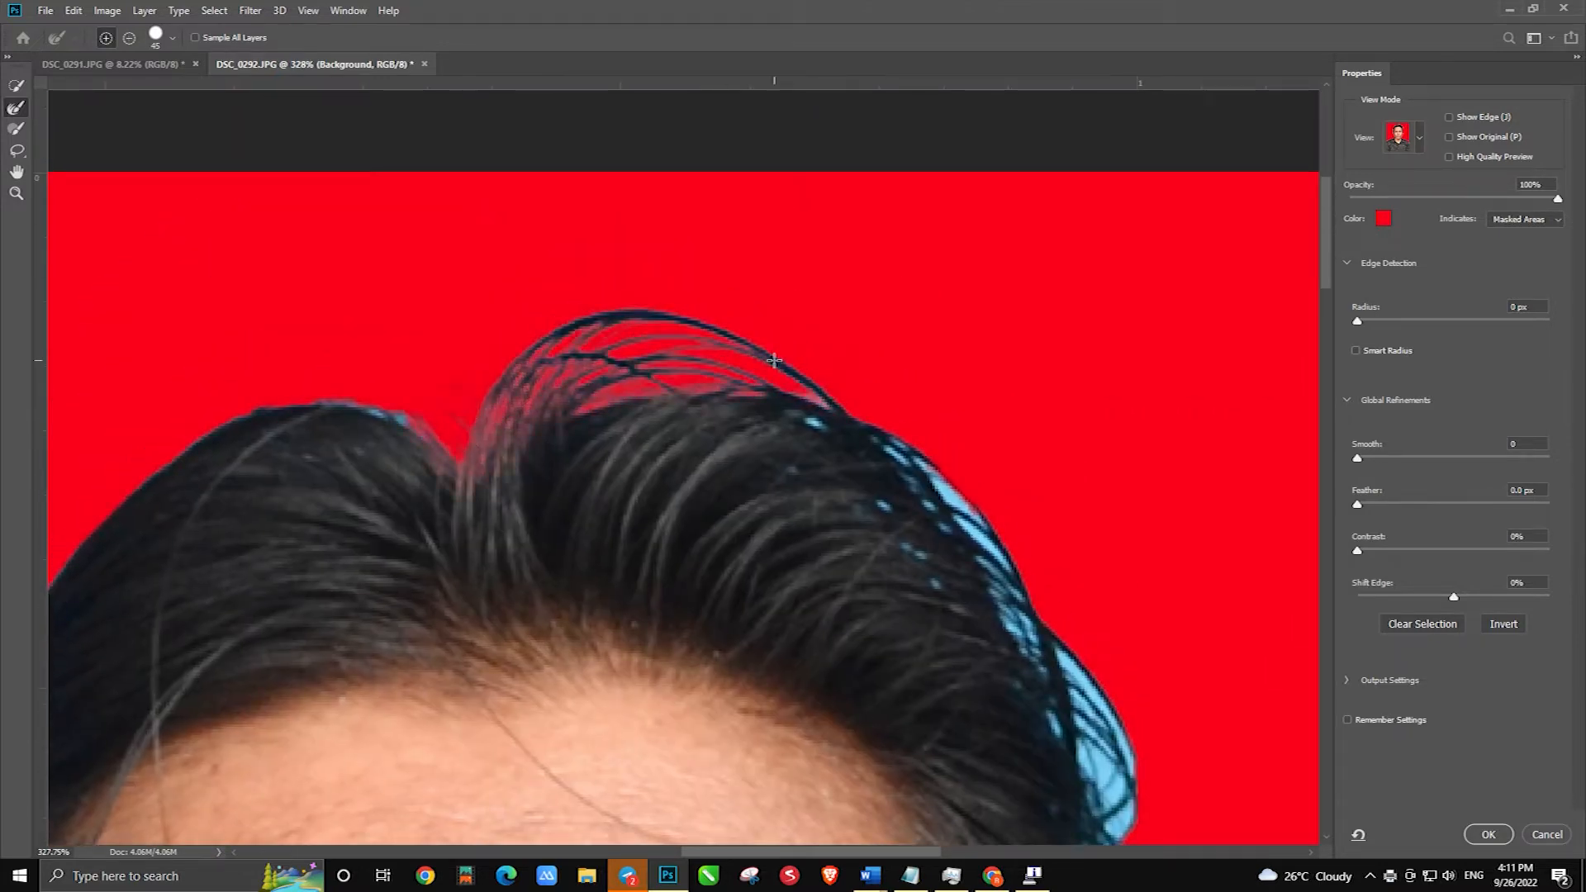
mouse_move(1085, 656)
mouse_down()
mouse_move(910, 239)
mouse_move(1051, 573)
mouse_up()
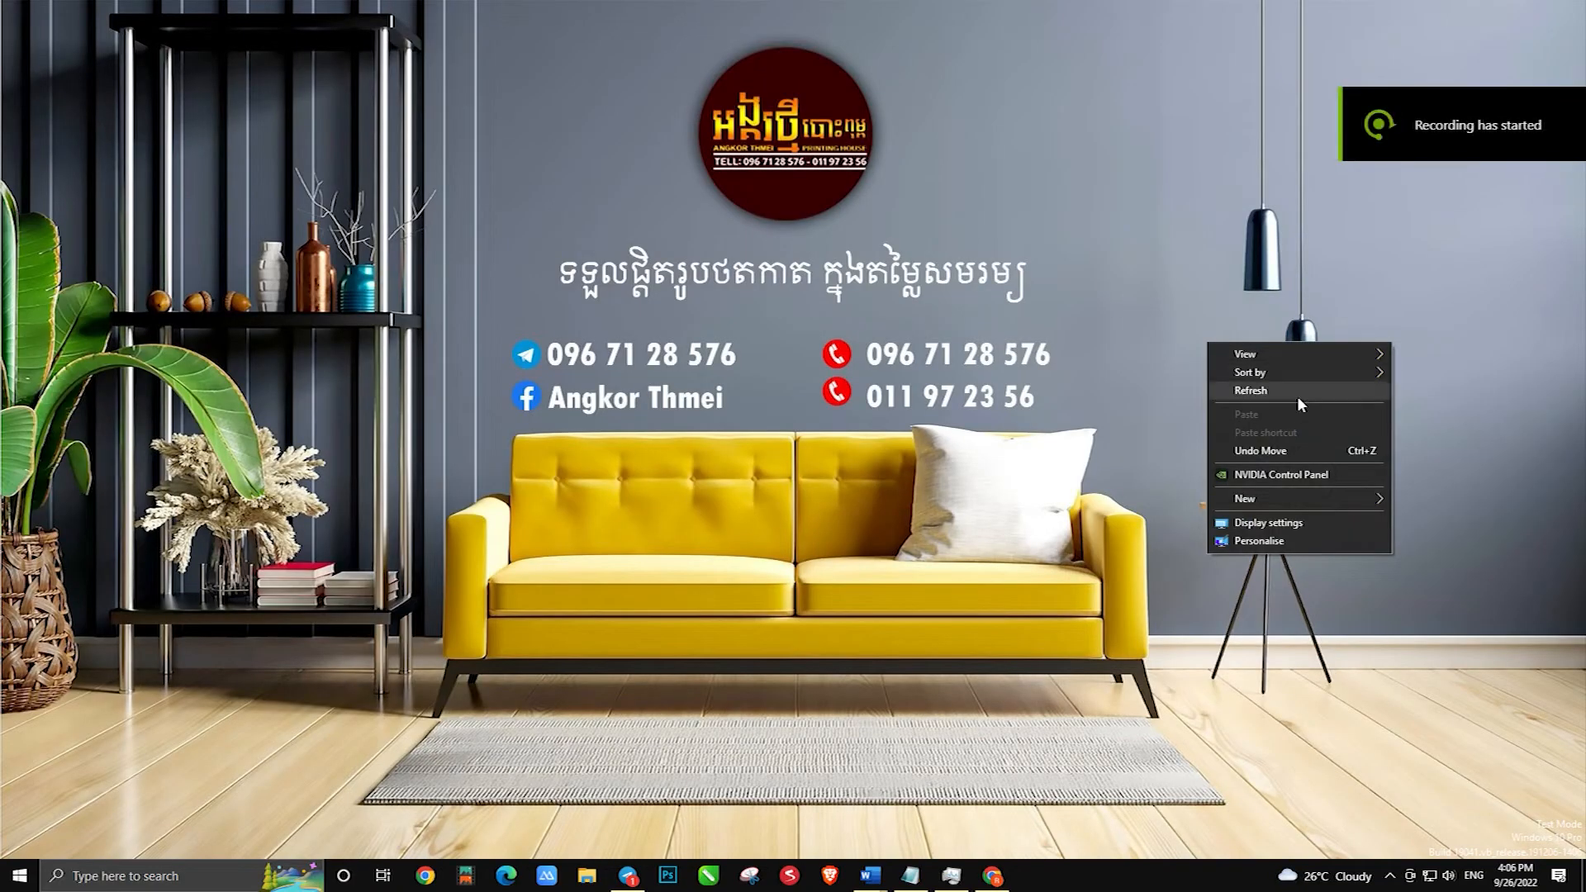
right_click(842, 306)
right_click(1021, 377)
click(1122, 429)
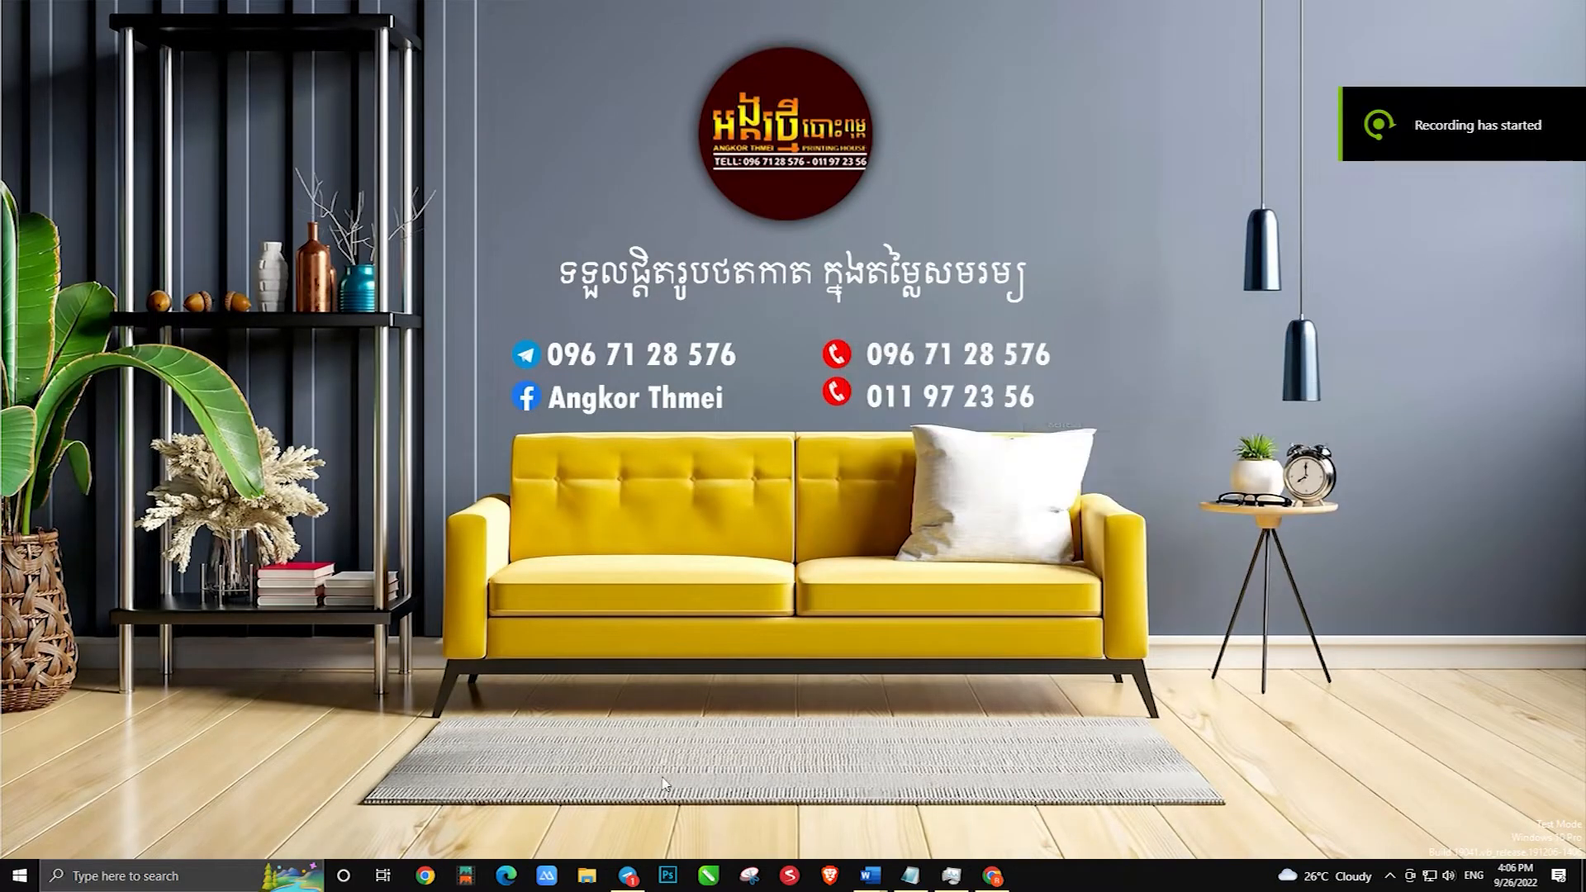
right_click(1204, 692)
click(1251, 523)
right_click(1198, 273)
click(1262, 329)
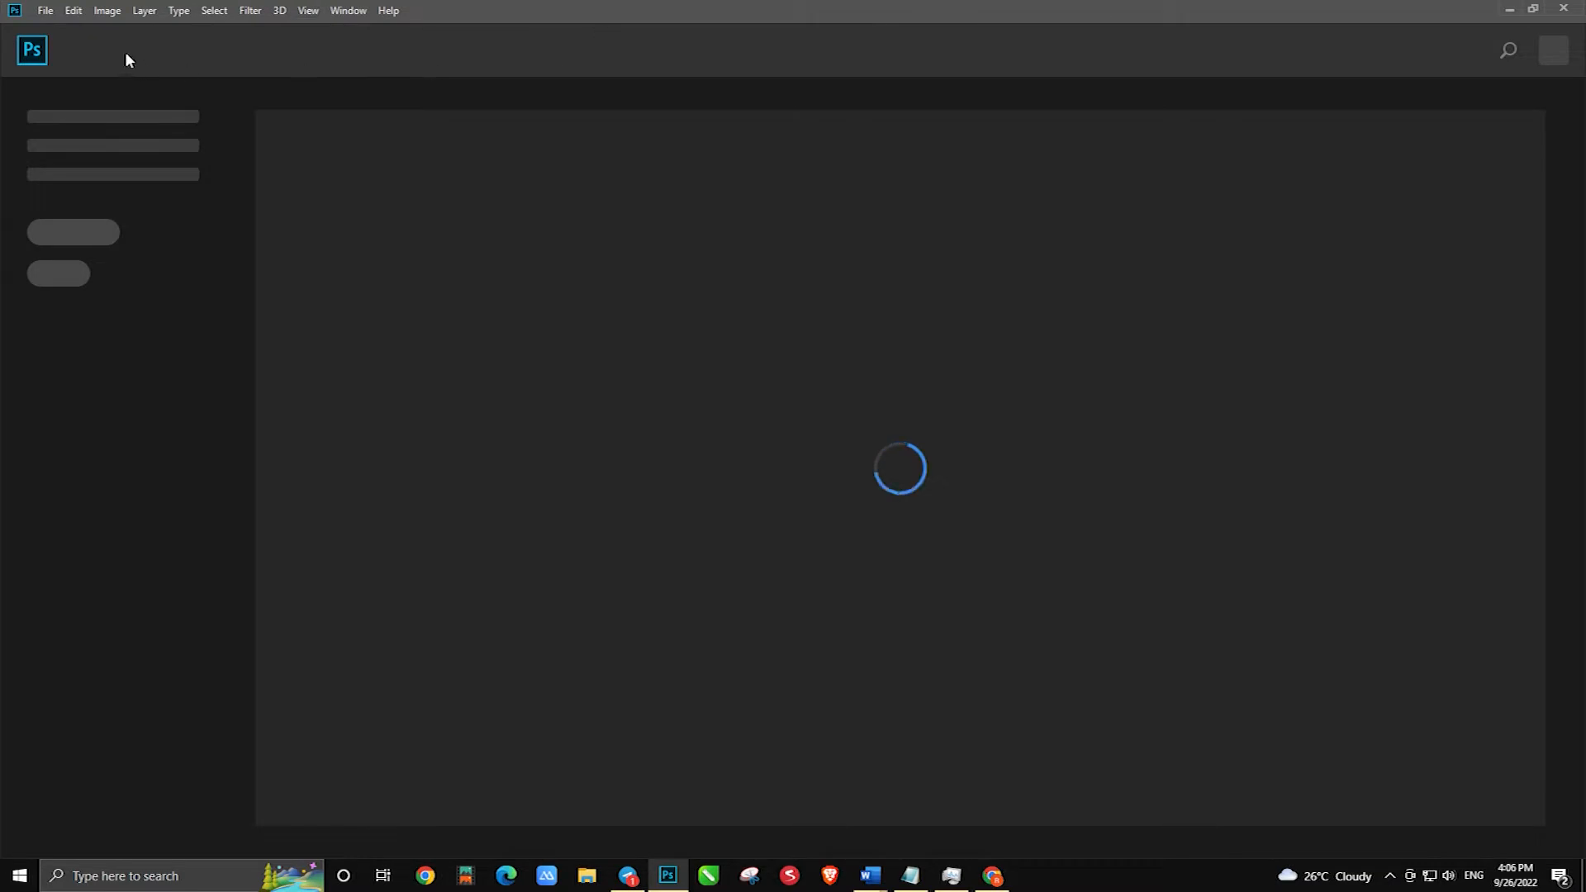
Open the photos DSC_0291 and DSC_0292 together from the DCIM\100D3100 folder on USB Drive (E:)
click(46, 10)
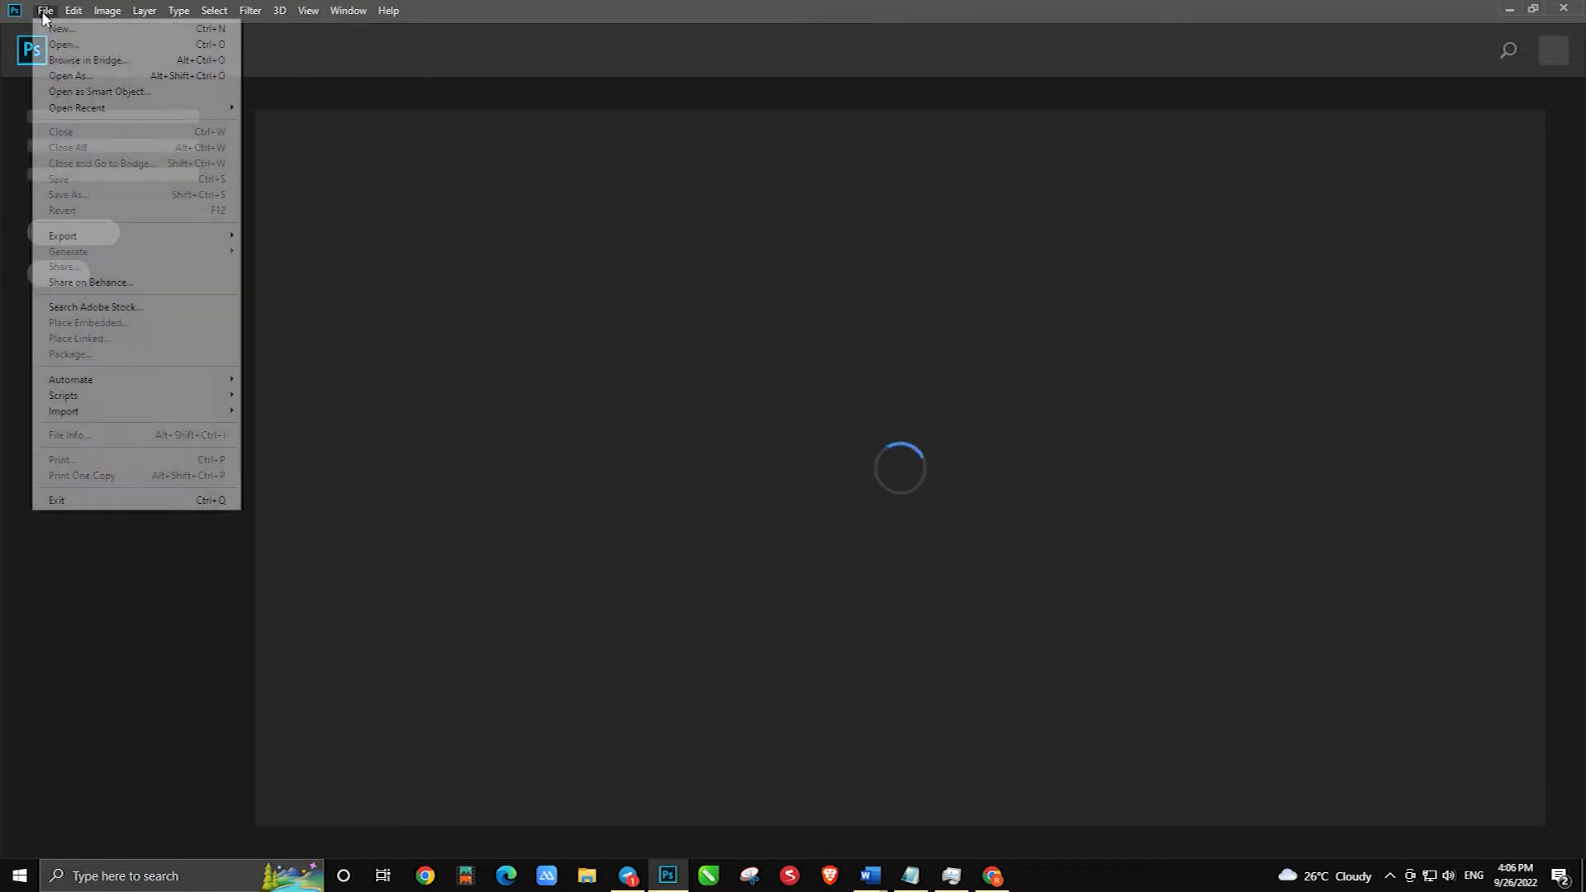
key(ctrl+o)
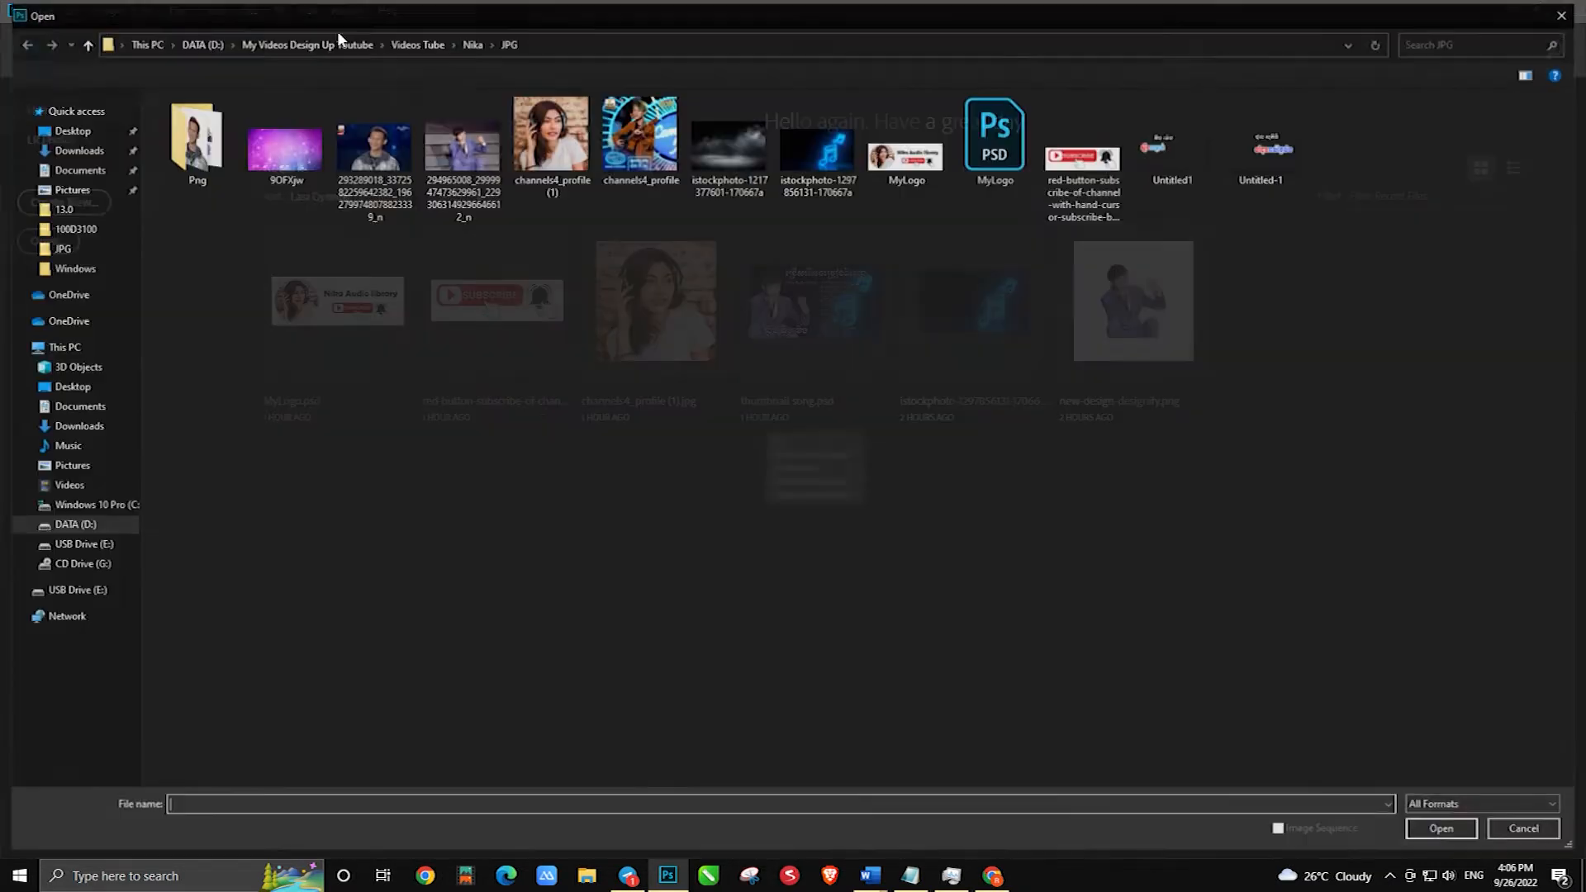
click(72, 591)
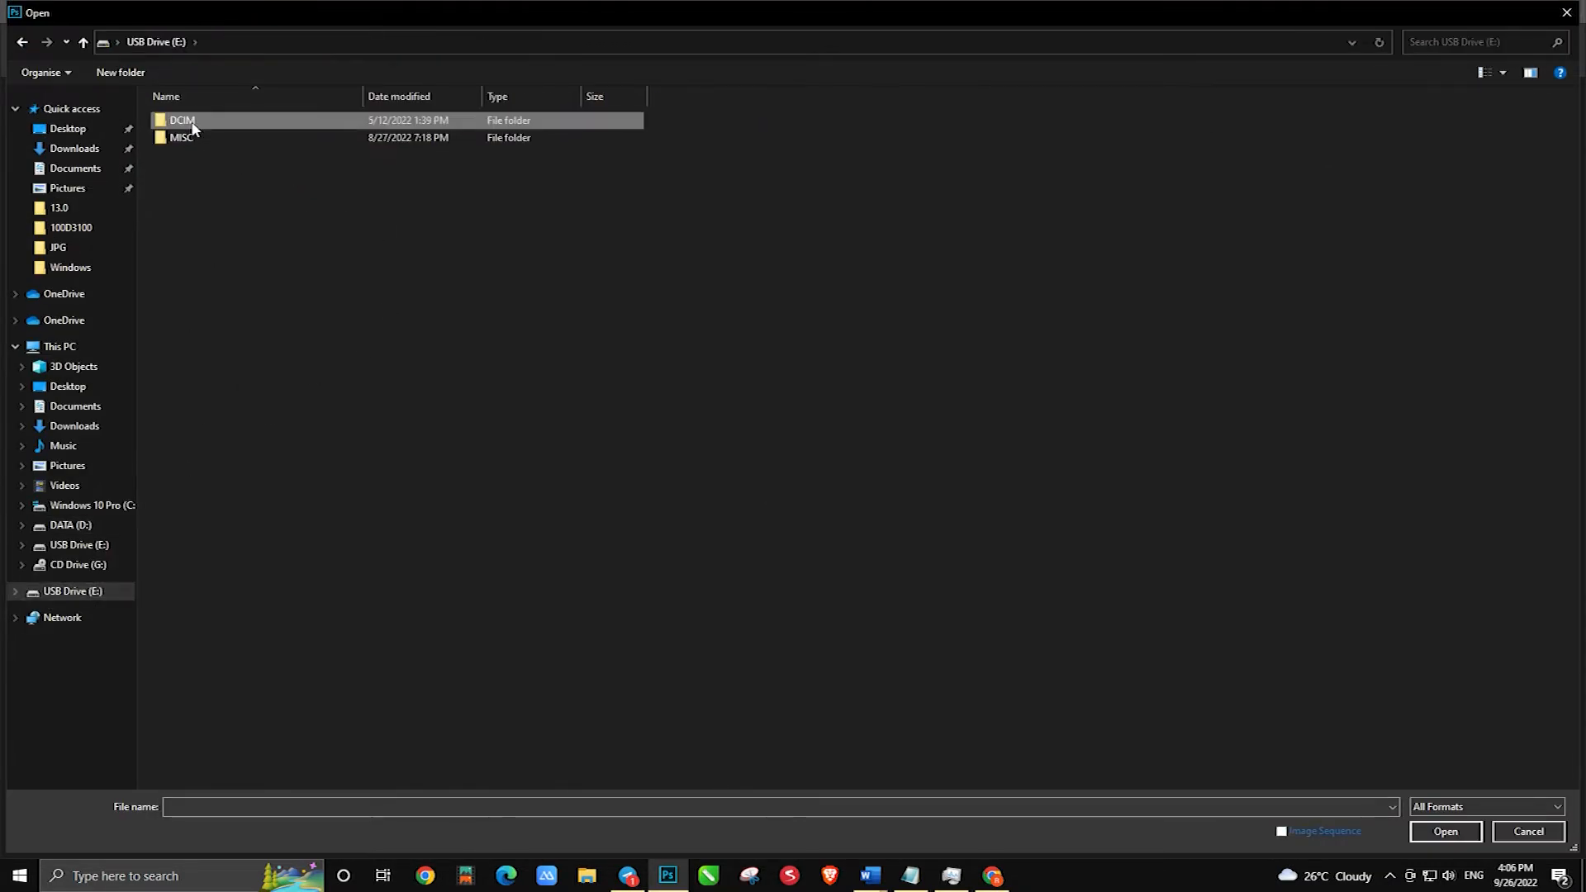
double_click(192, 122)
double_click(198, 122)
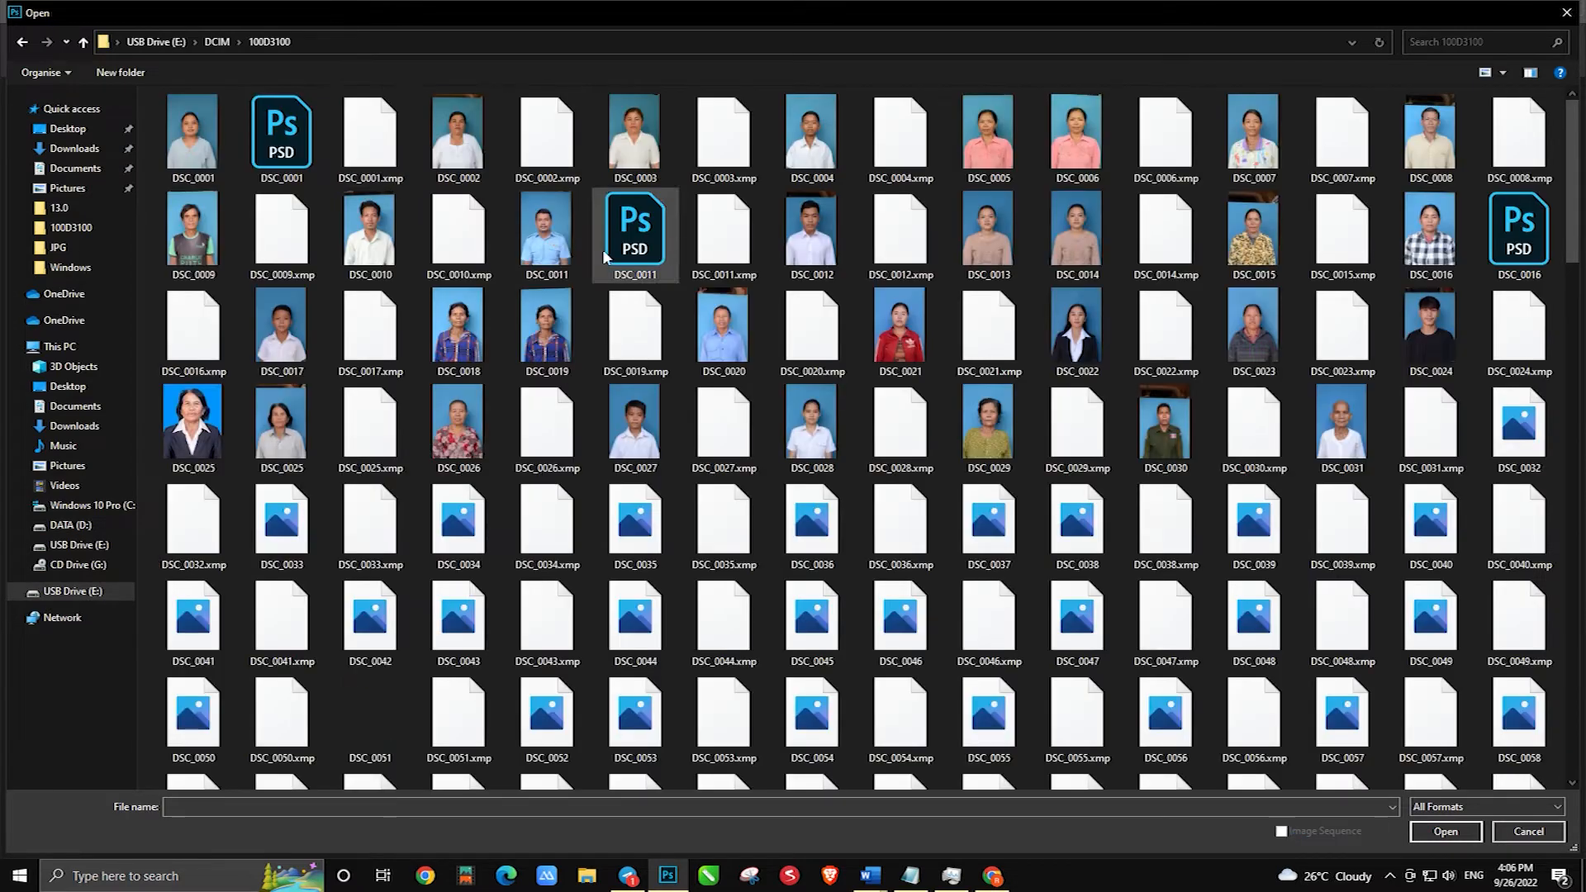
scroll(1259, 419, down, 10)
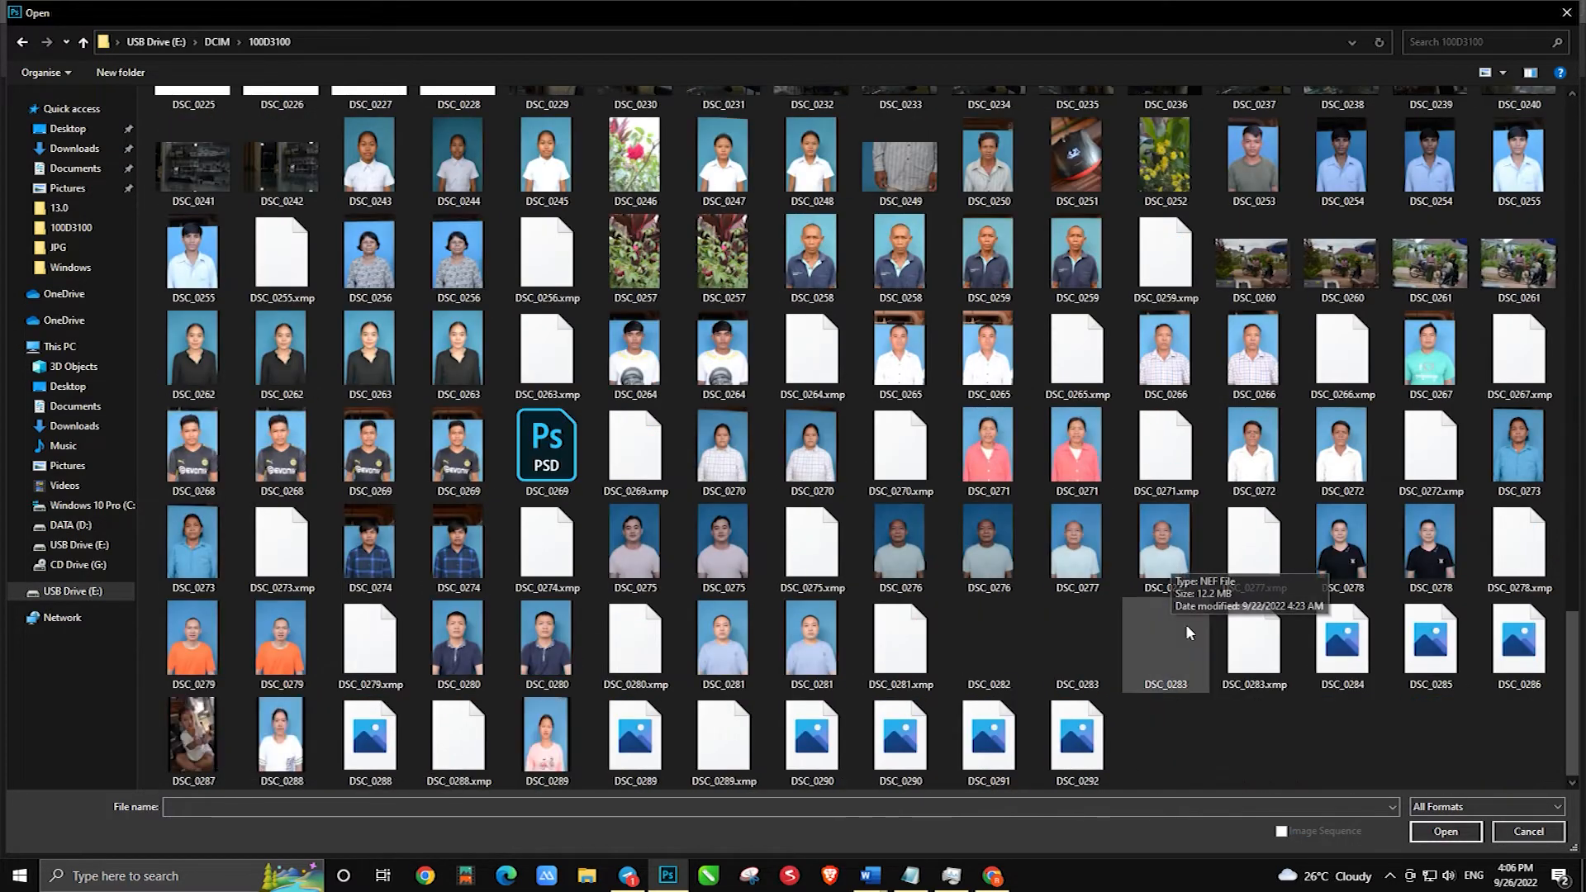
click(1075, 747)
ctrl+click(988, 747)
click(1445, 831)
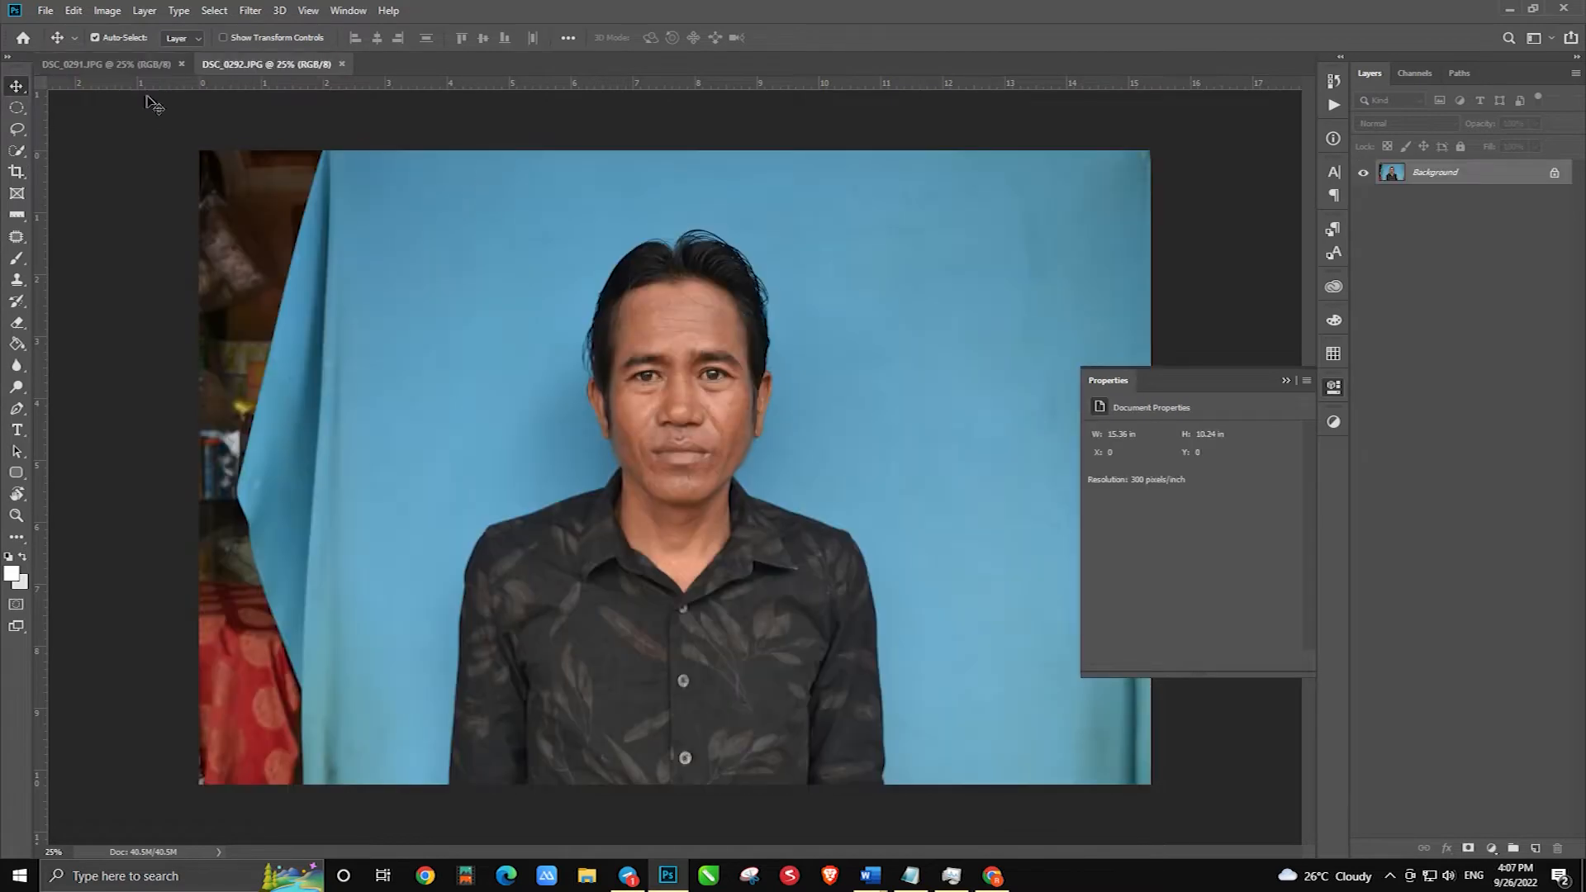
Set up a 3.5 : 4.5 crop on DSC_0291 and frame it around the woman's head and upper body
click(123, 64)
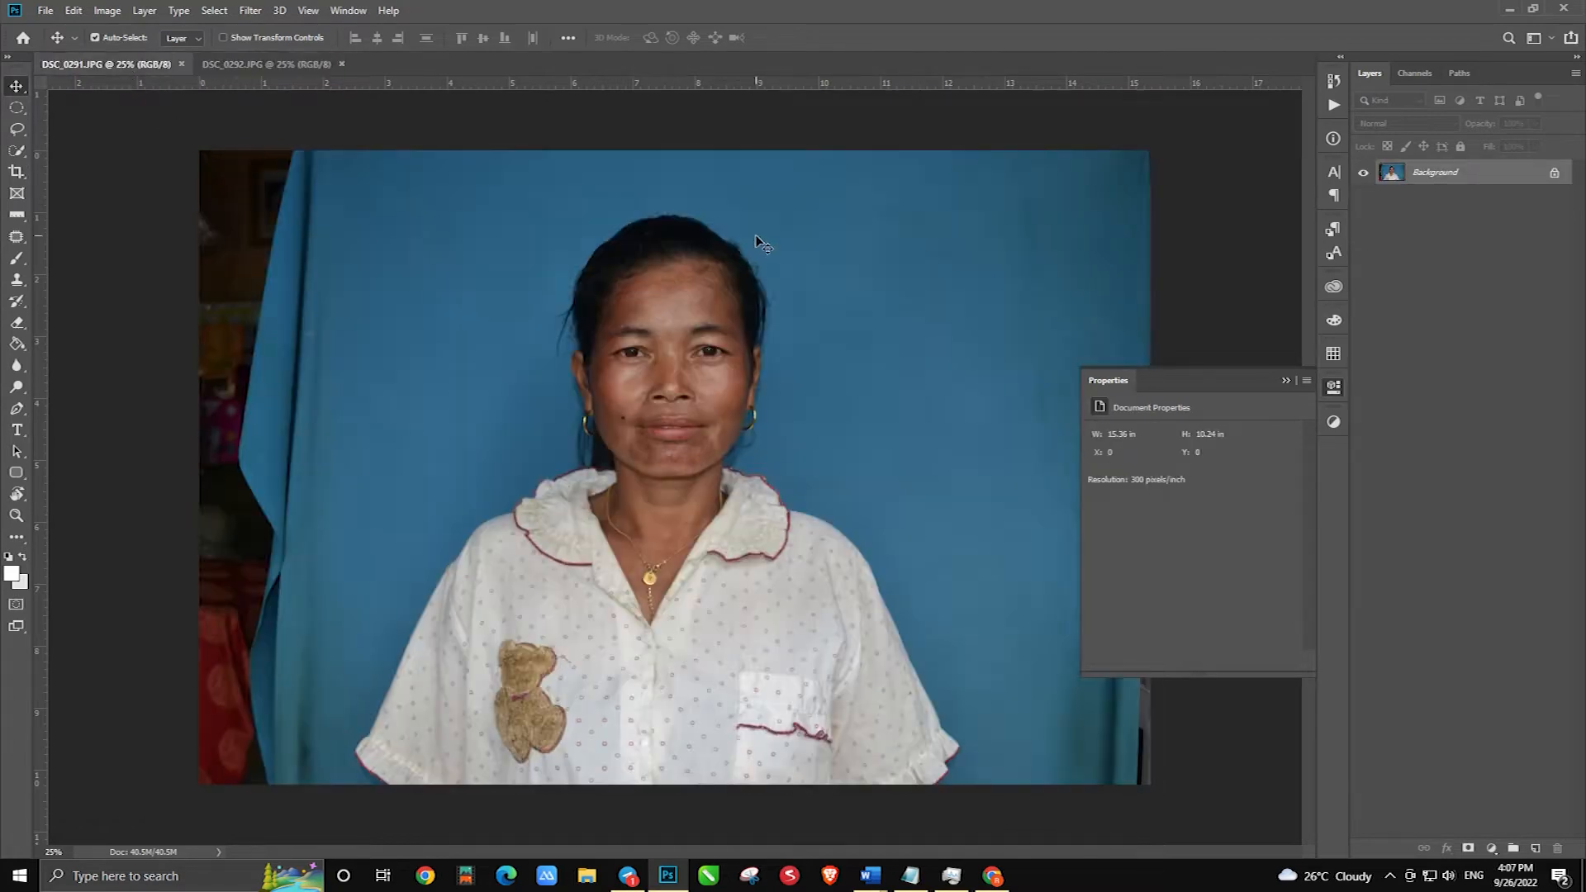
click(16, 171)
click(133, 38)
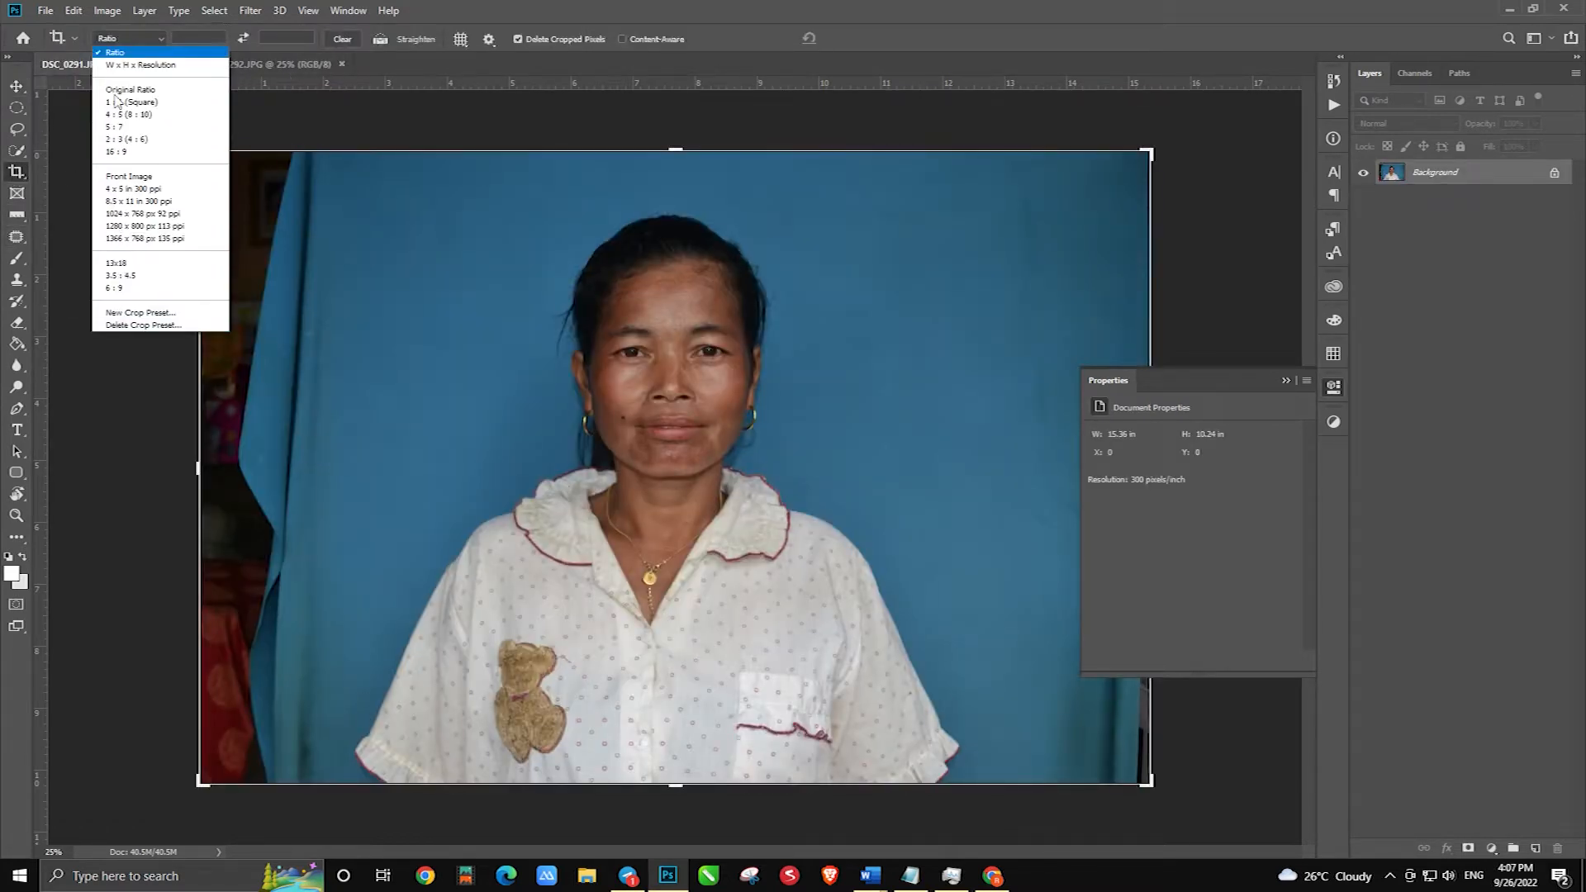
click(137, 276)
drag(674, 152, 677, 169)
drag(703, 256, 716, 281)
drag(674, 175, 684, 242)
drag(453, 189, 460, 190)
drag(711, 307, 711, 307)
drag(886, 196, 878, 202)
drag(675, 314, 676, 319)
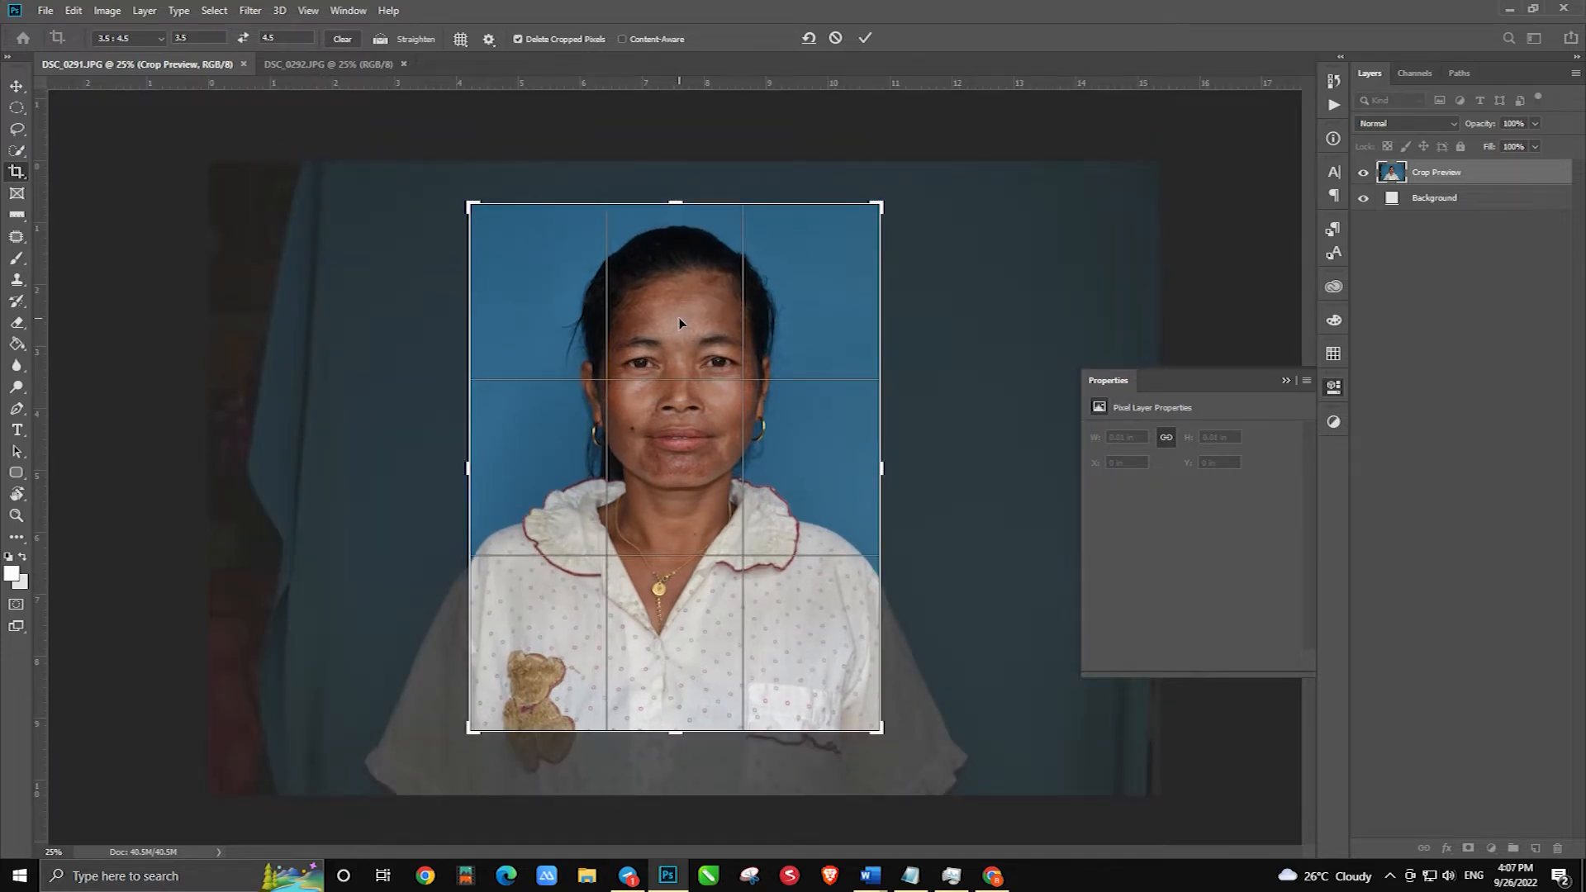
Nudge the woman's photo sideways to centre her in the crop frame, adjust the lower edge, and apply the crop
key(Right)
key(Right)
key(Right)
key(Right)
key(Right)
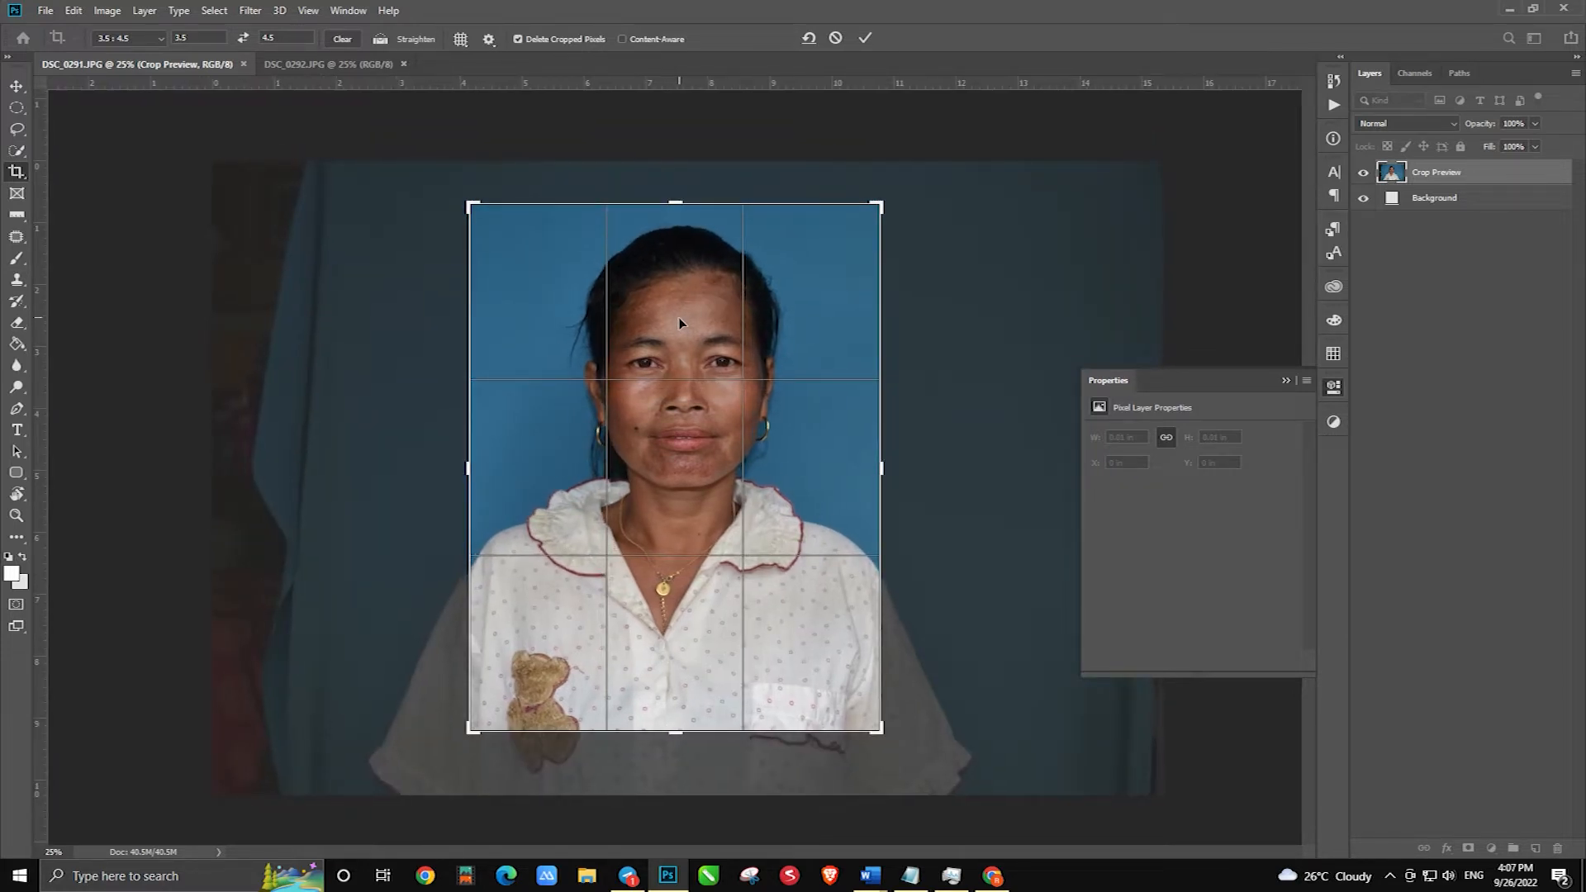
mouse_move(674, 735)
mouse_down()
mouse_move(674, 761)
mouse_move(674, 732)
mouse_up()
key(Return)
Resize the cropped photo to 3.5 cm wide at a resolution of 600 pixels/centimeter
key(ctrl+alt+i)
text(3.4)
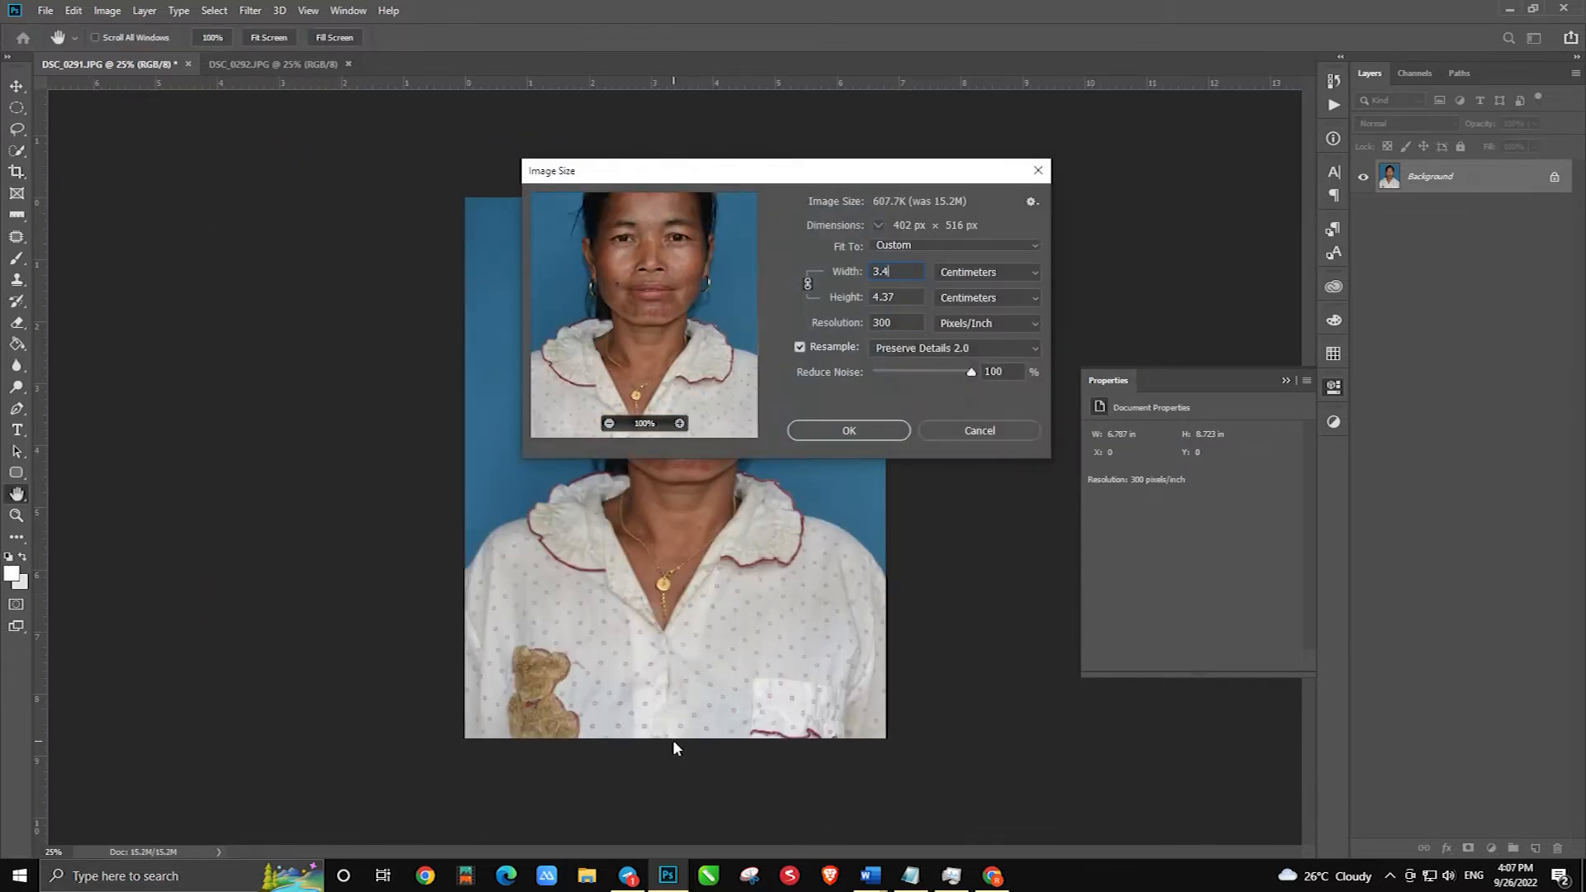
key(BackSpace)
text(5)
click(942, 325)
click(957, 355)
double_click(915, 322)
text(600)
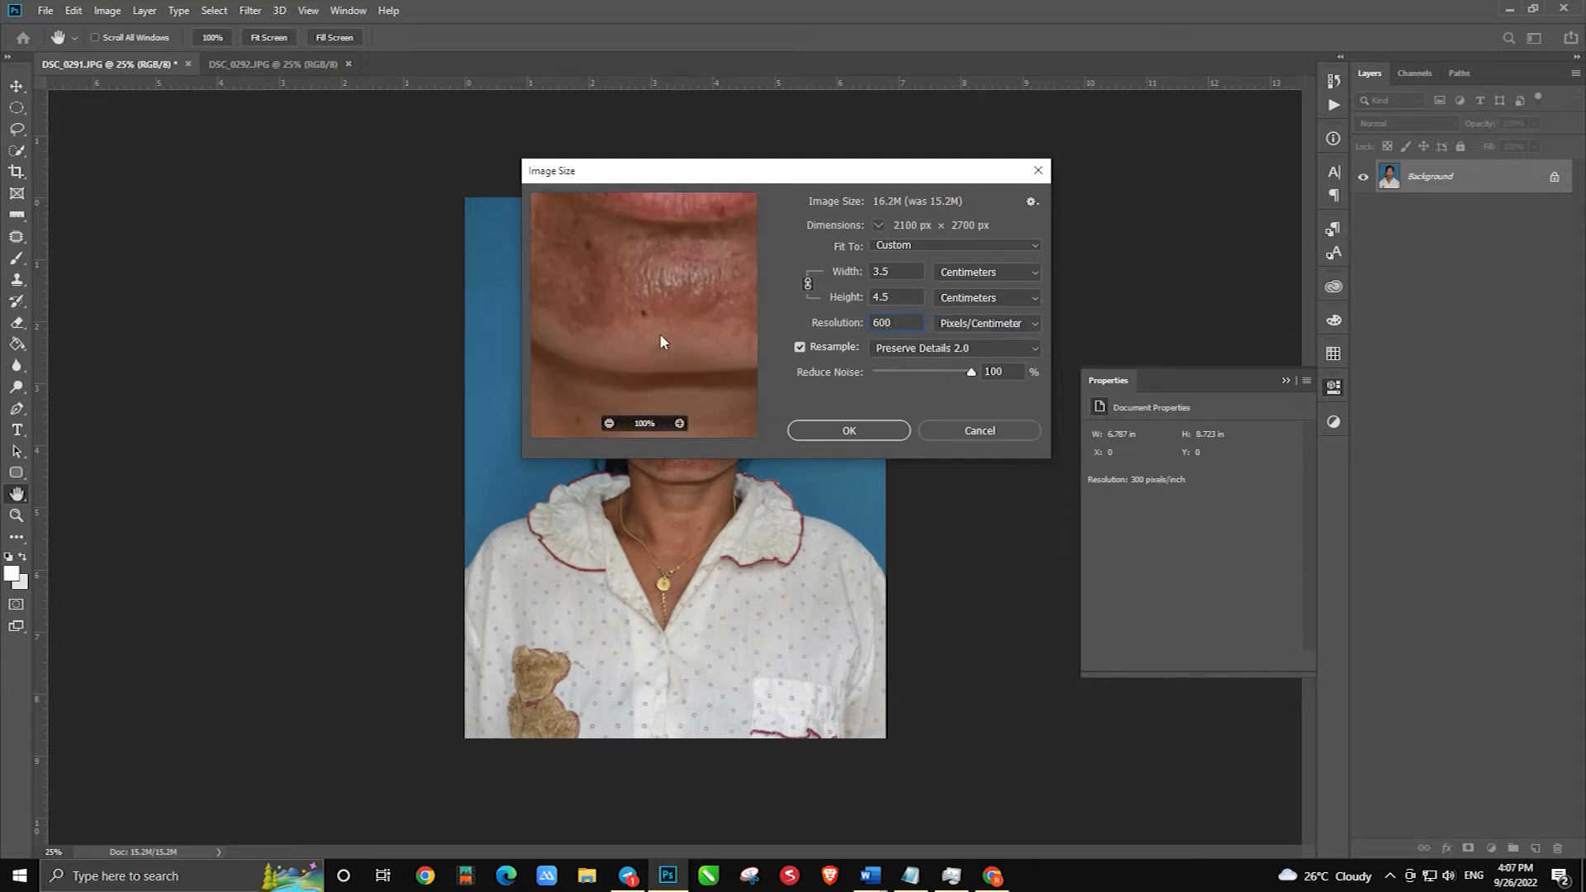
key(Return)
Select the darker skin areas of the woman's face and neck with the Magic Wand and feather the selection by 50 pixels
scroll(690, 371, up, 6)
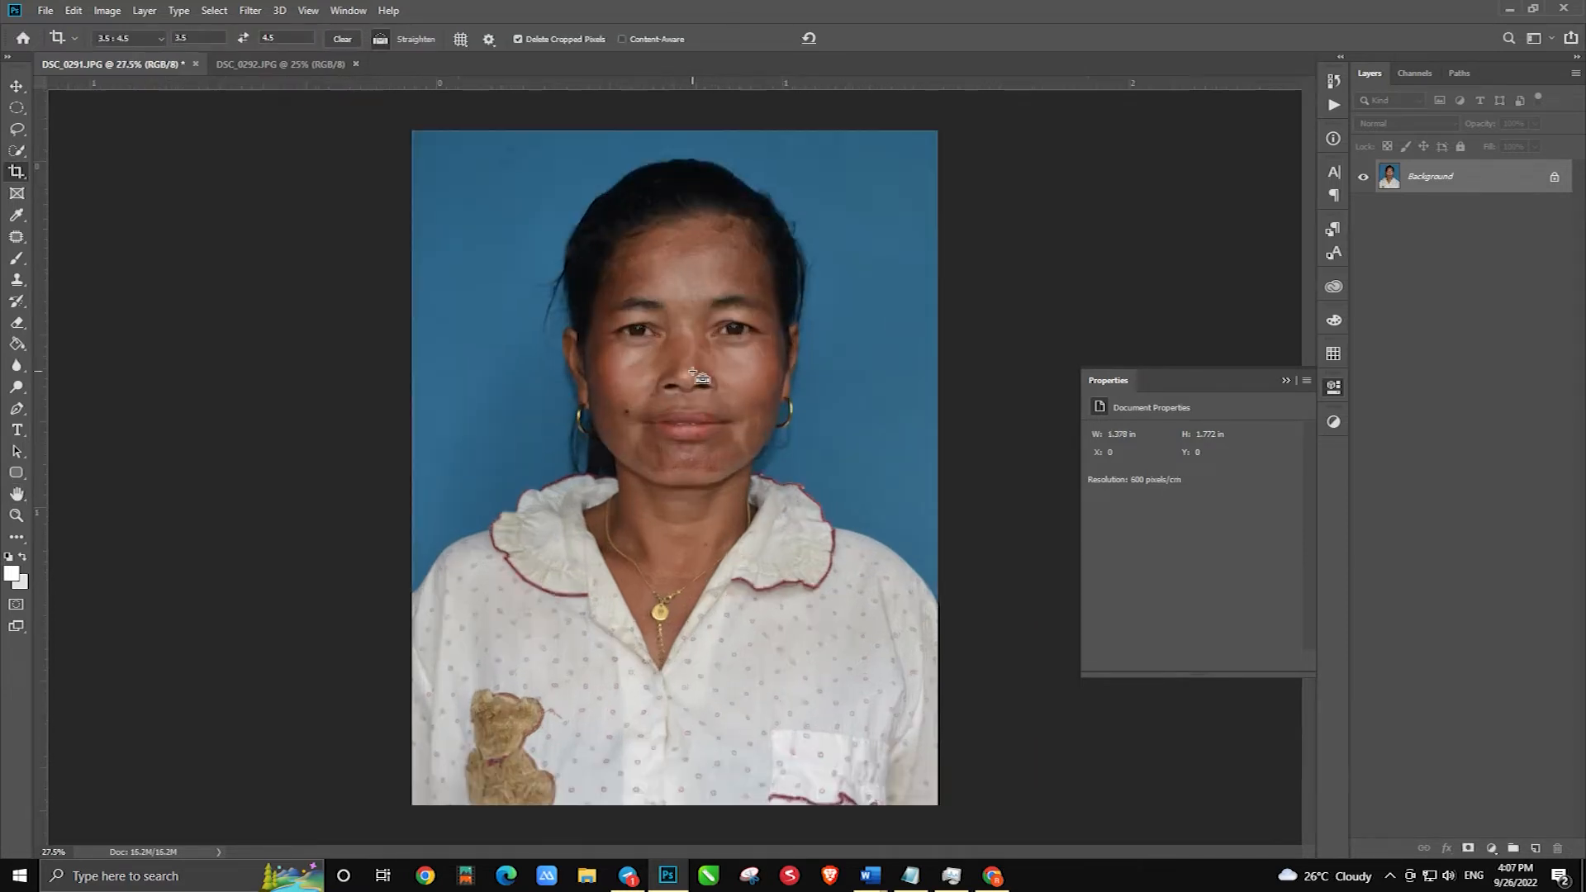
click(248, 10)
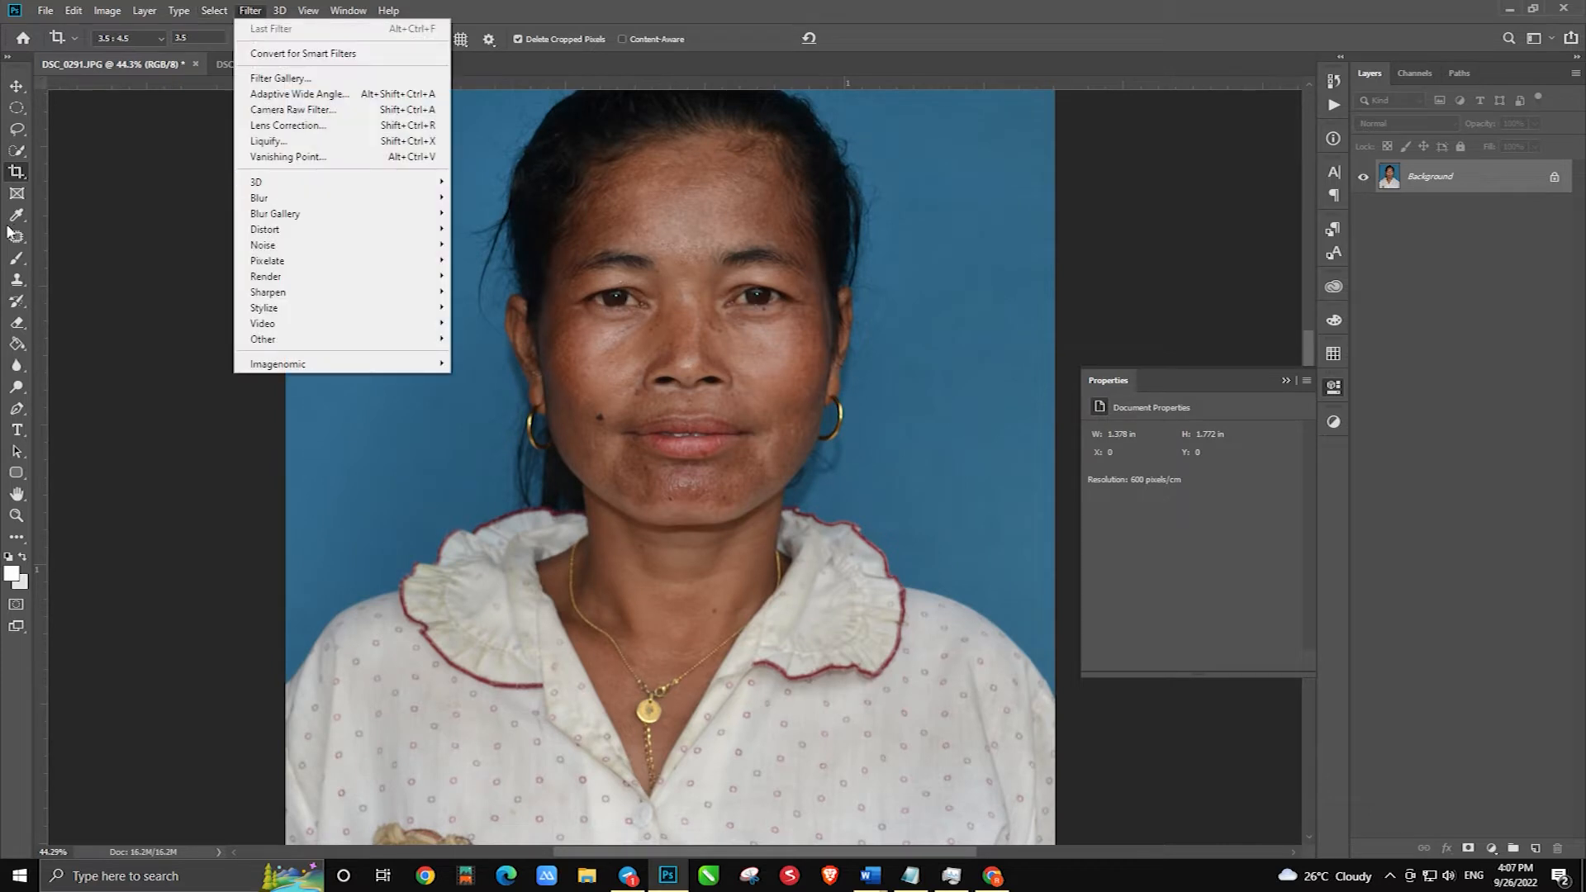
right_click(16, 150)
click(78, 171)
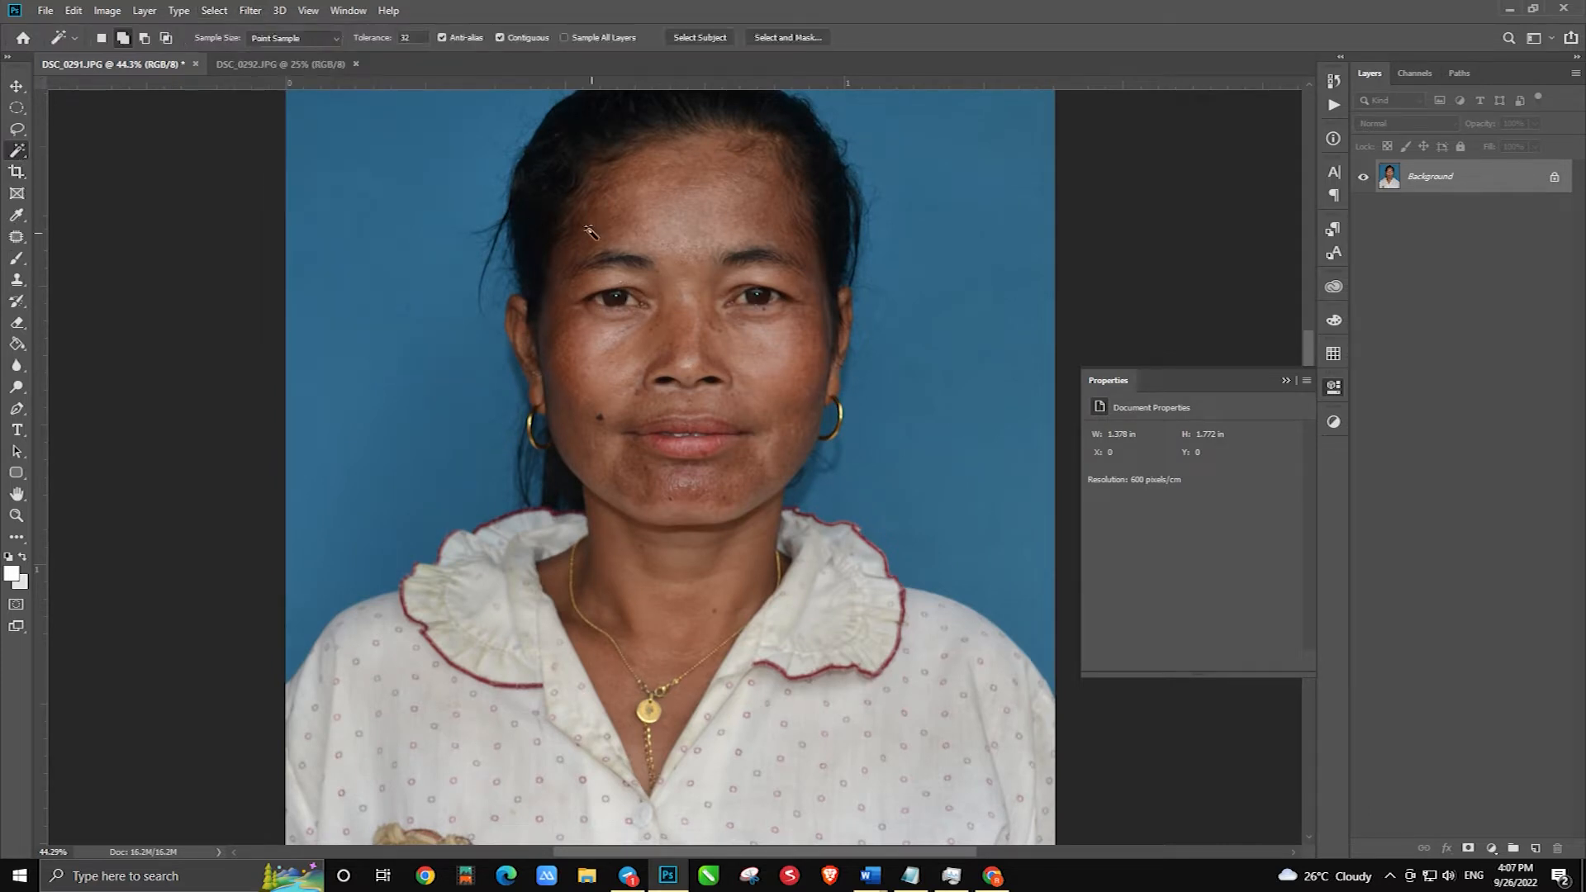
click(604, 221)
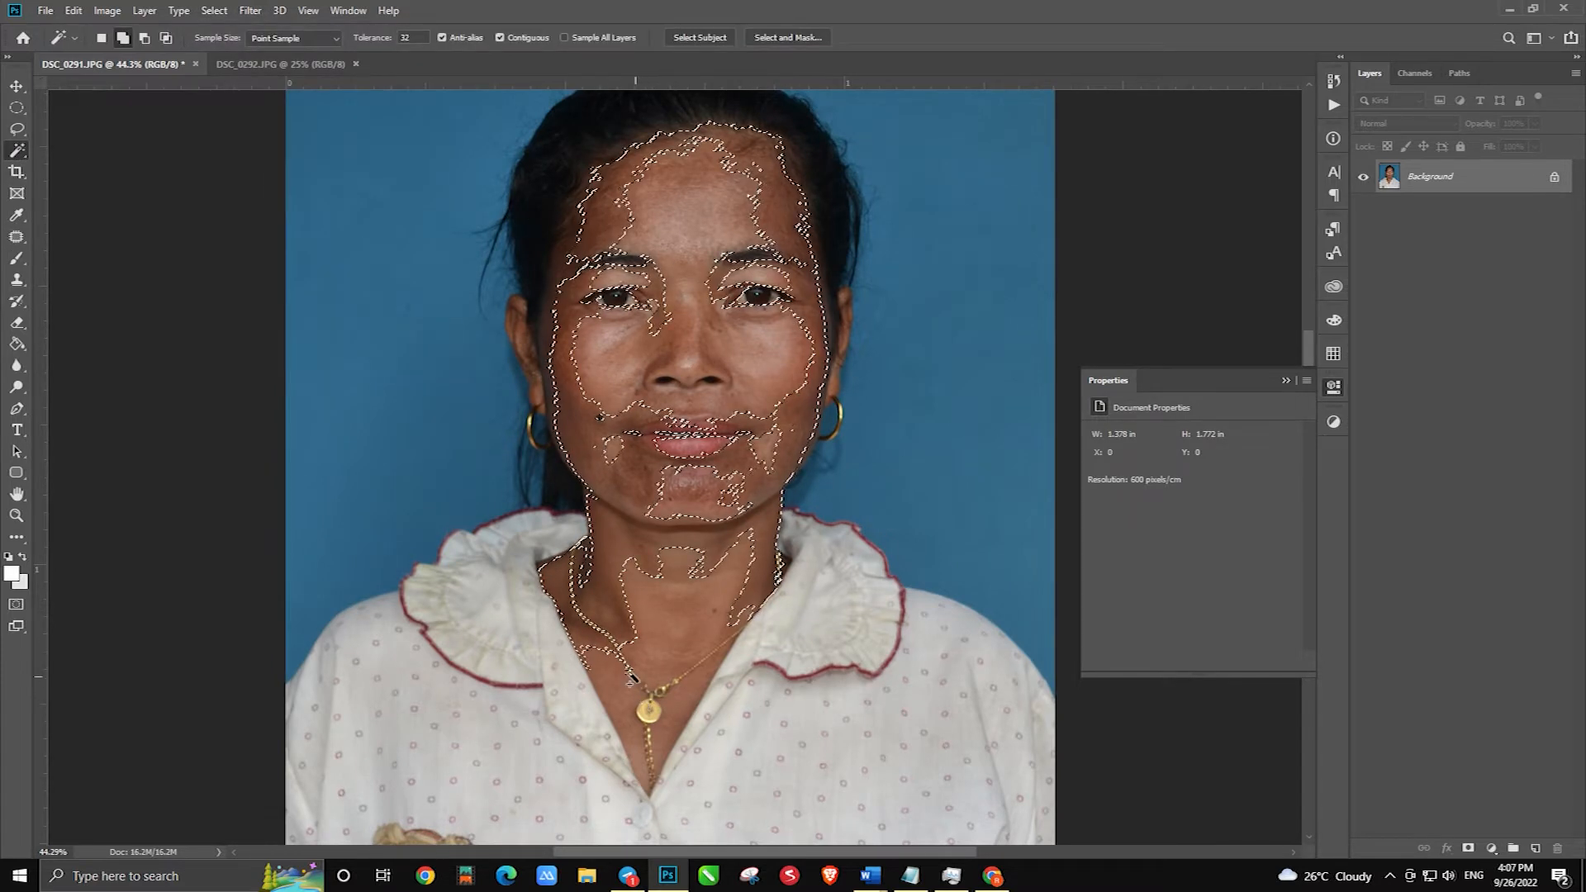
key(shift+F6)
text(50)
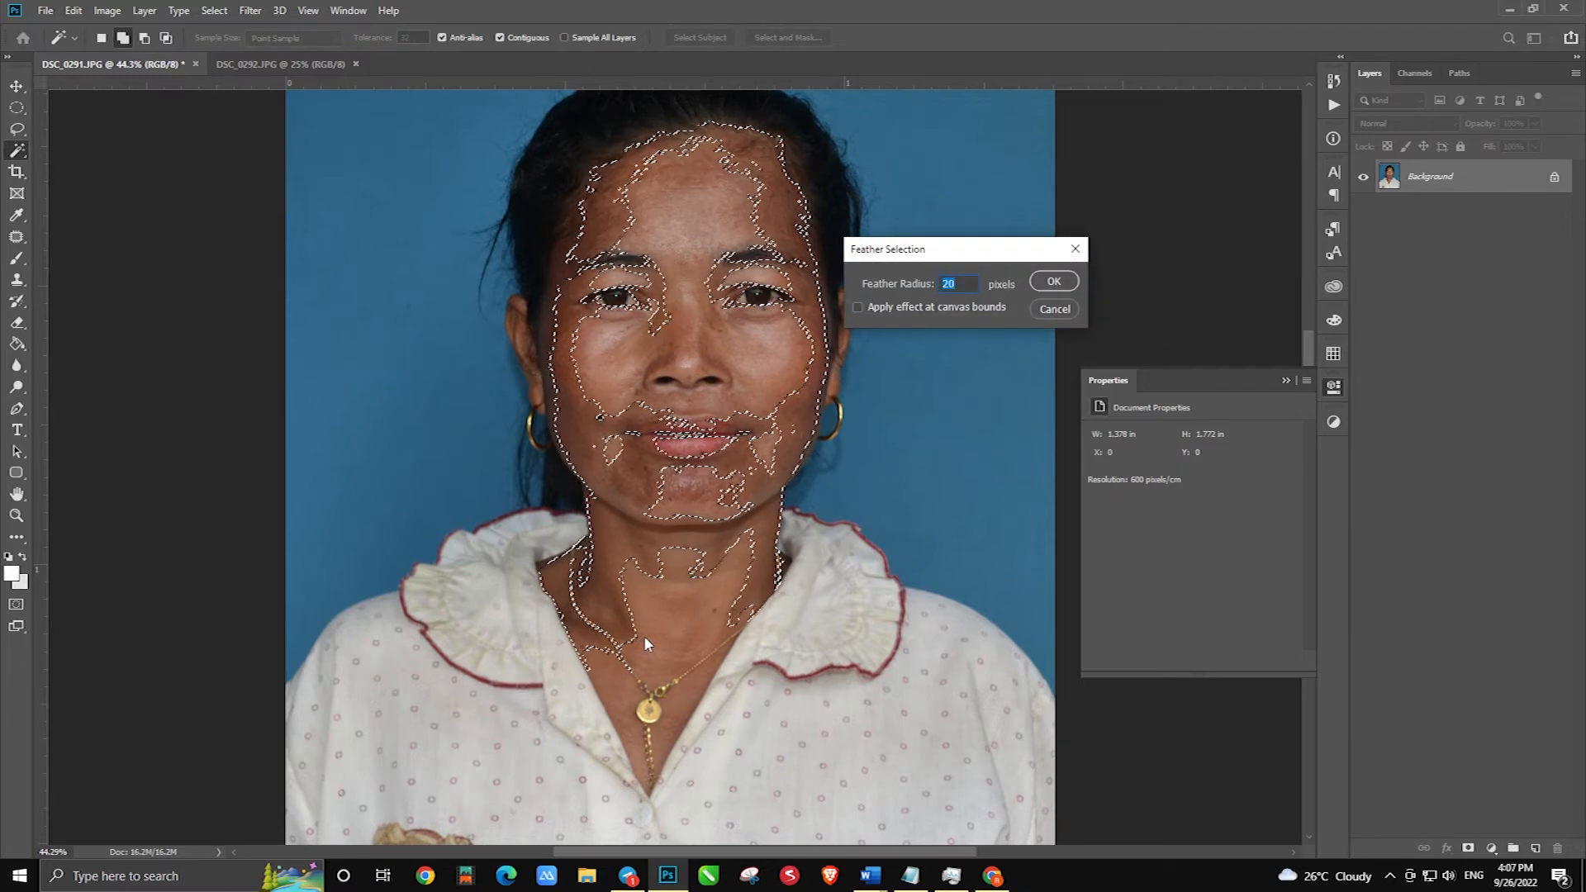
key(Return)
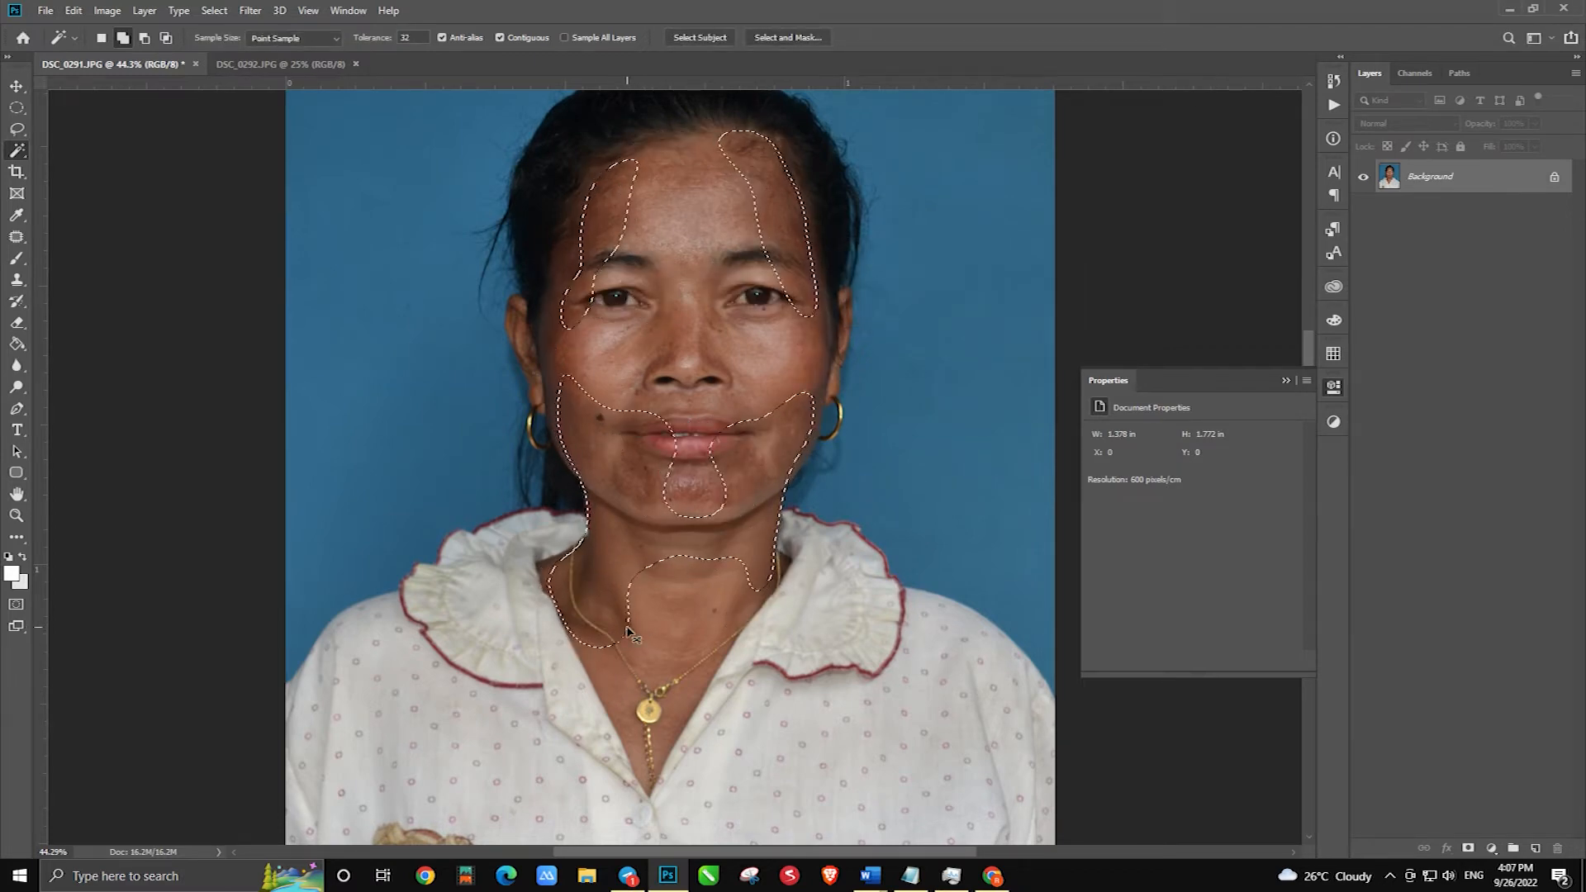
Brighten the selected darker skin areas with a raised Curves adjustment and clear the selection
key(ctrl+m)
drag(980, 627, 980, 592)
key(Return)
key(w)
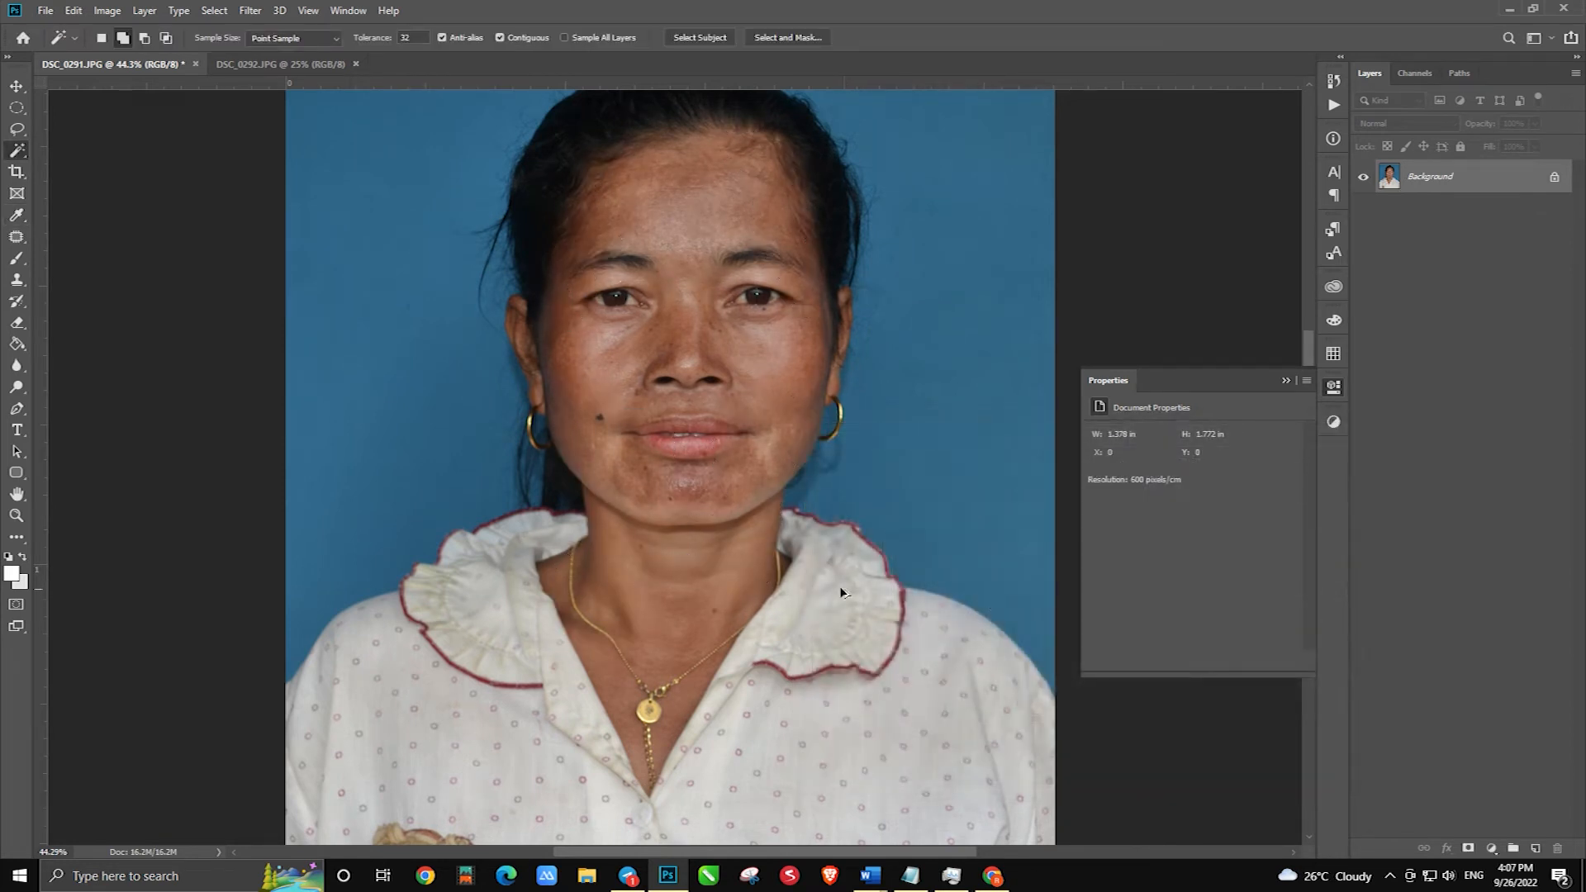
key(ctrl+d)
Select the woman automatically with Select Subject, collapse the floating document properties, and check the selection edge around her ear and collar
key(ctrl+0)
key(ctrl+plus)
click(249, 10)
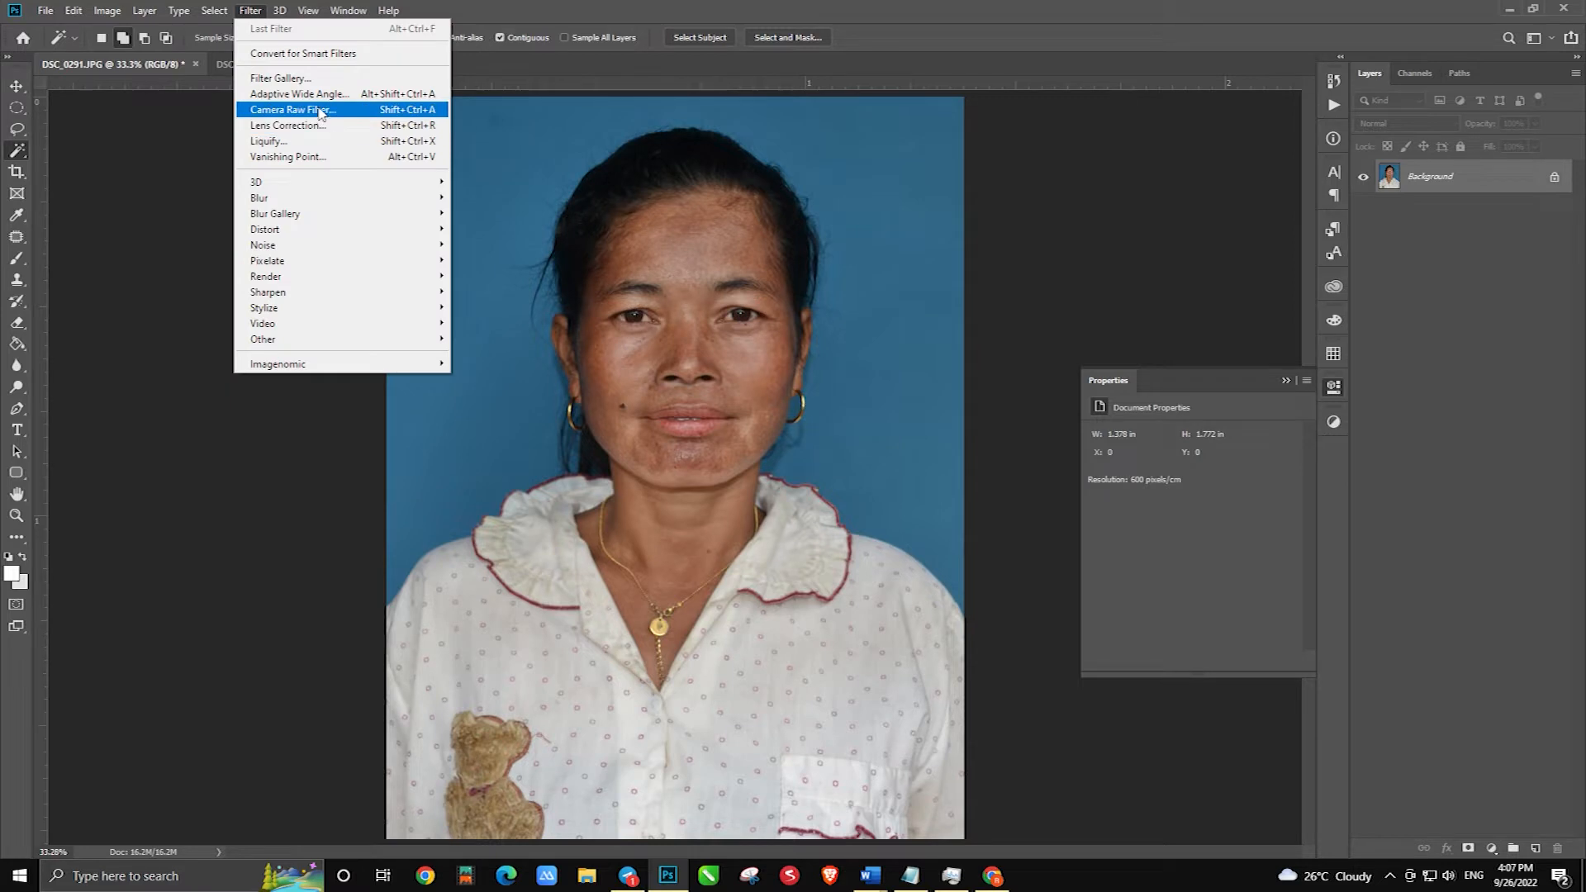
click(250, 10)
click(214, 10)
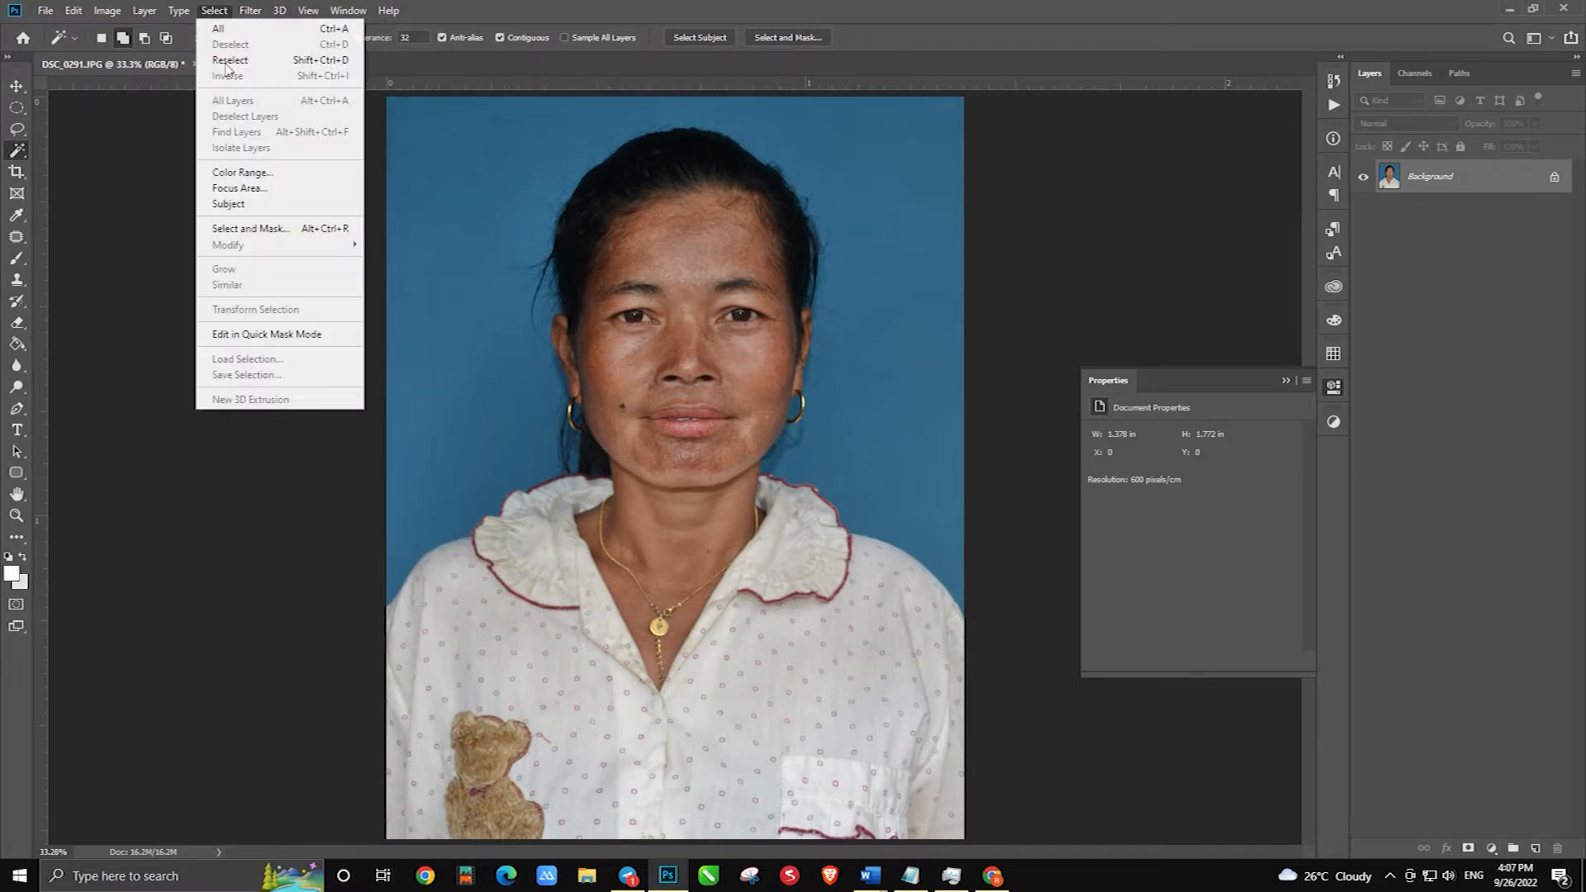
click(236, 204)
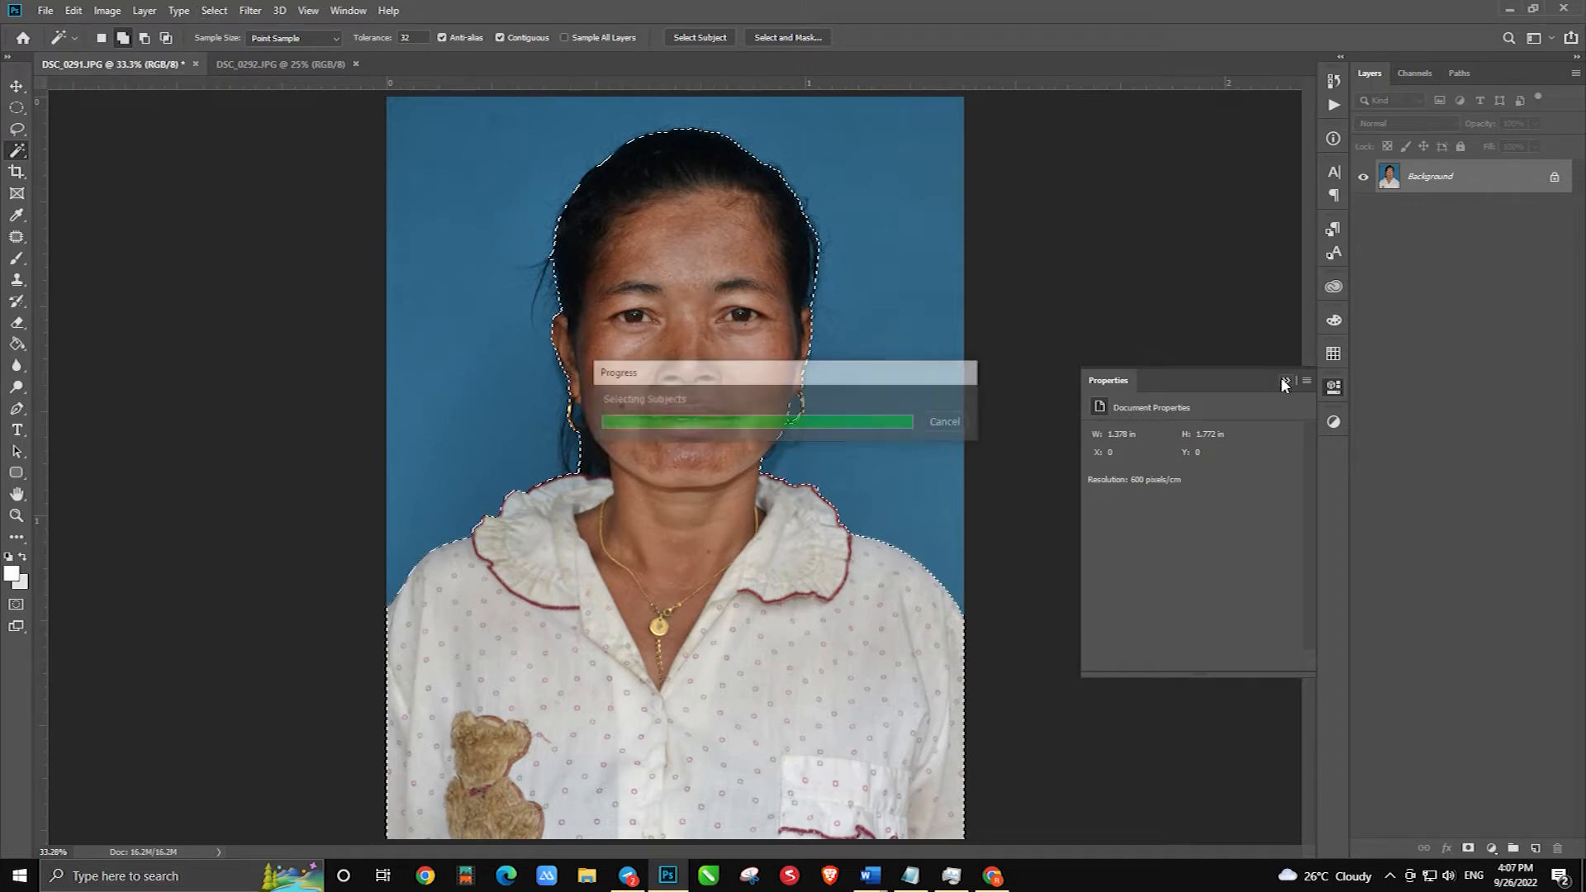
click(1285, 382)
scroll(580, 455, up, 5)
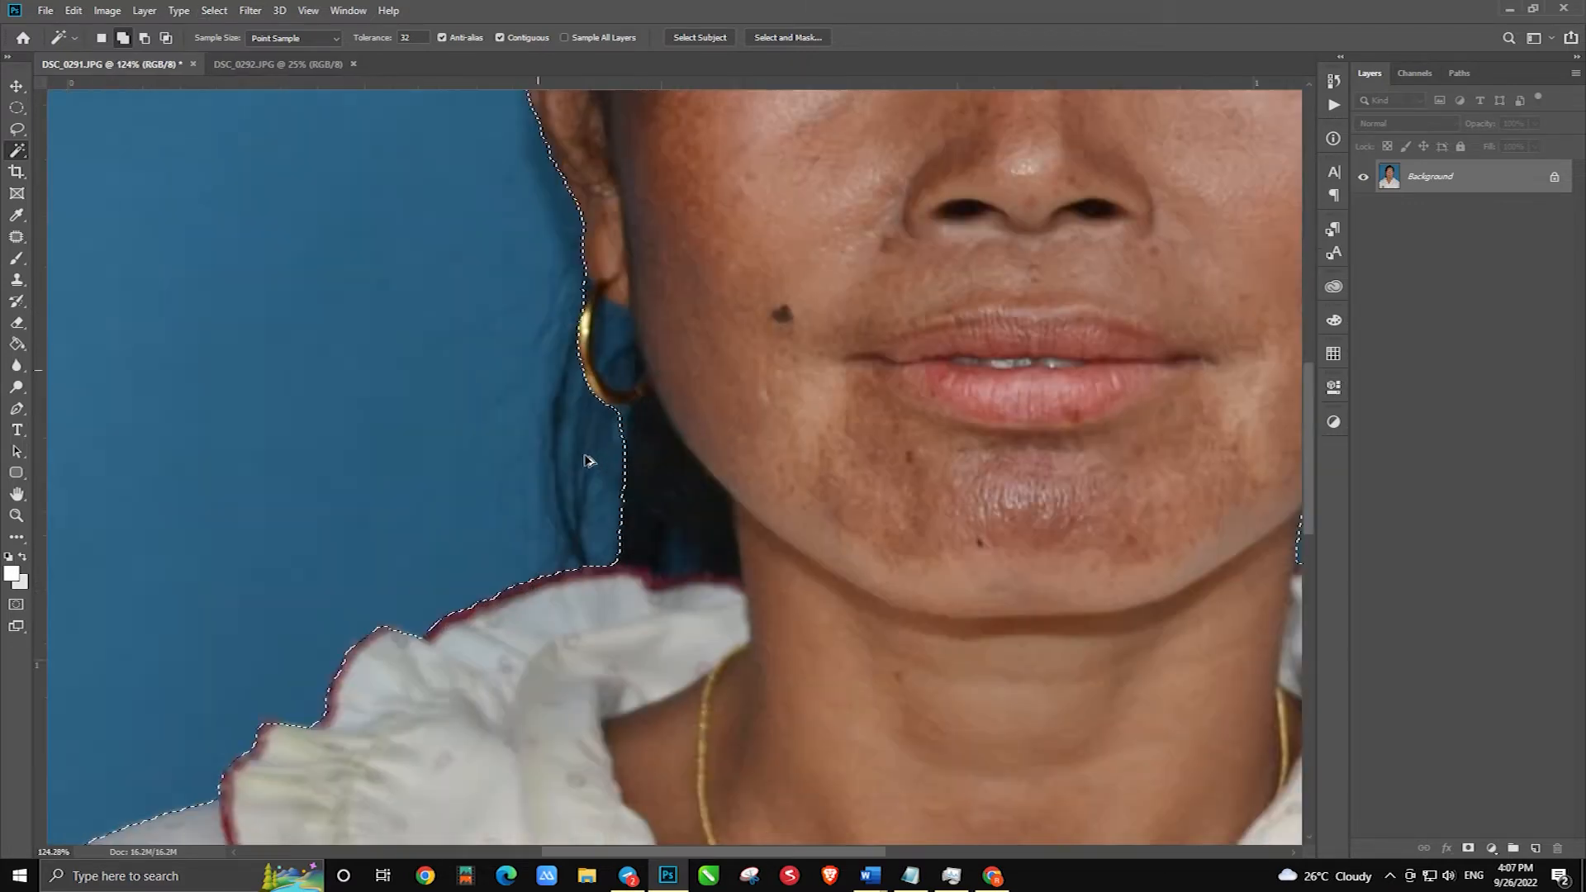
scroll(580, 455, down, 3)
scroll(780, 249, up, 1)
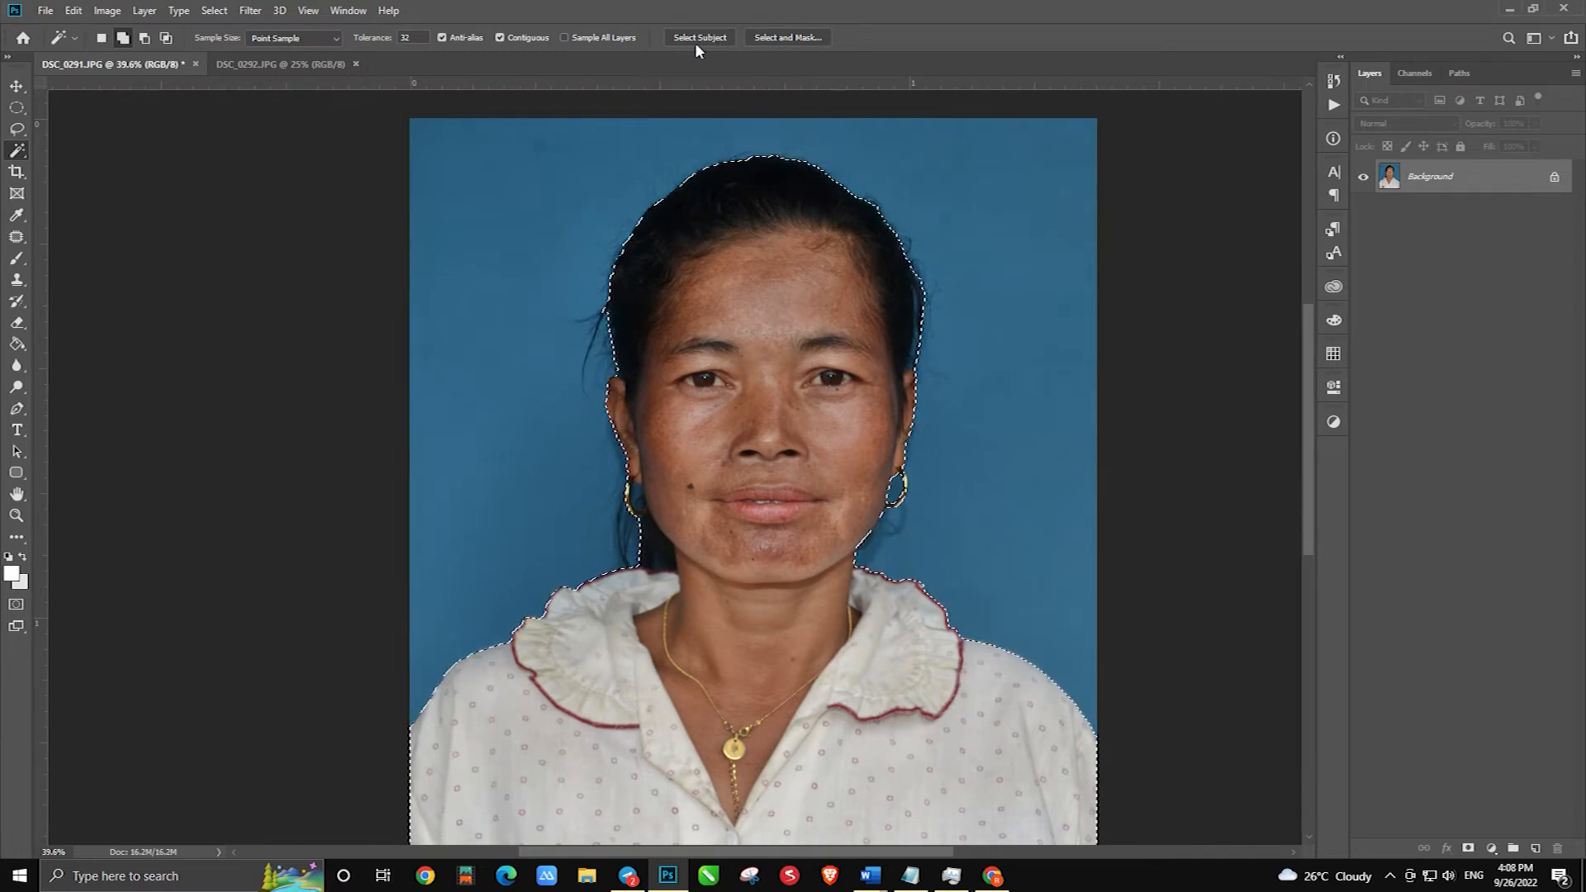
Open Select and Mask for the woman's selection and refine the edge along her hair, ear and earring with the Refine Edge brush
click(242, 15)
mouse_move(211, 12)
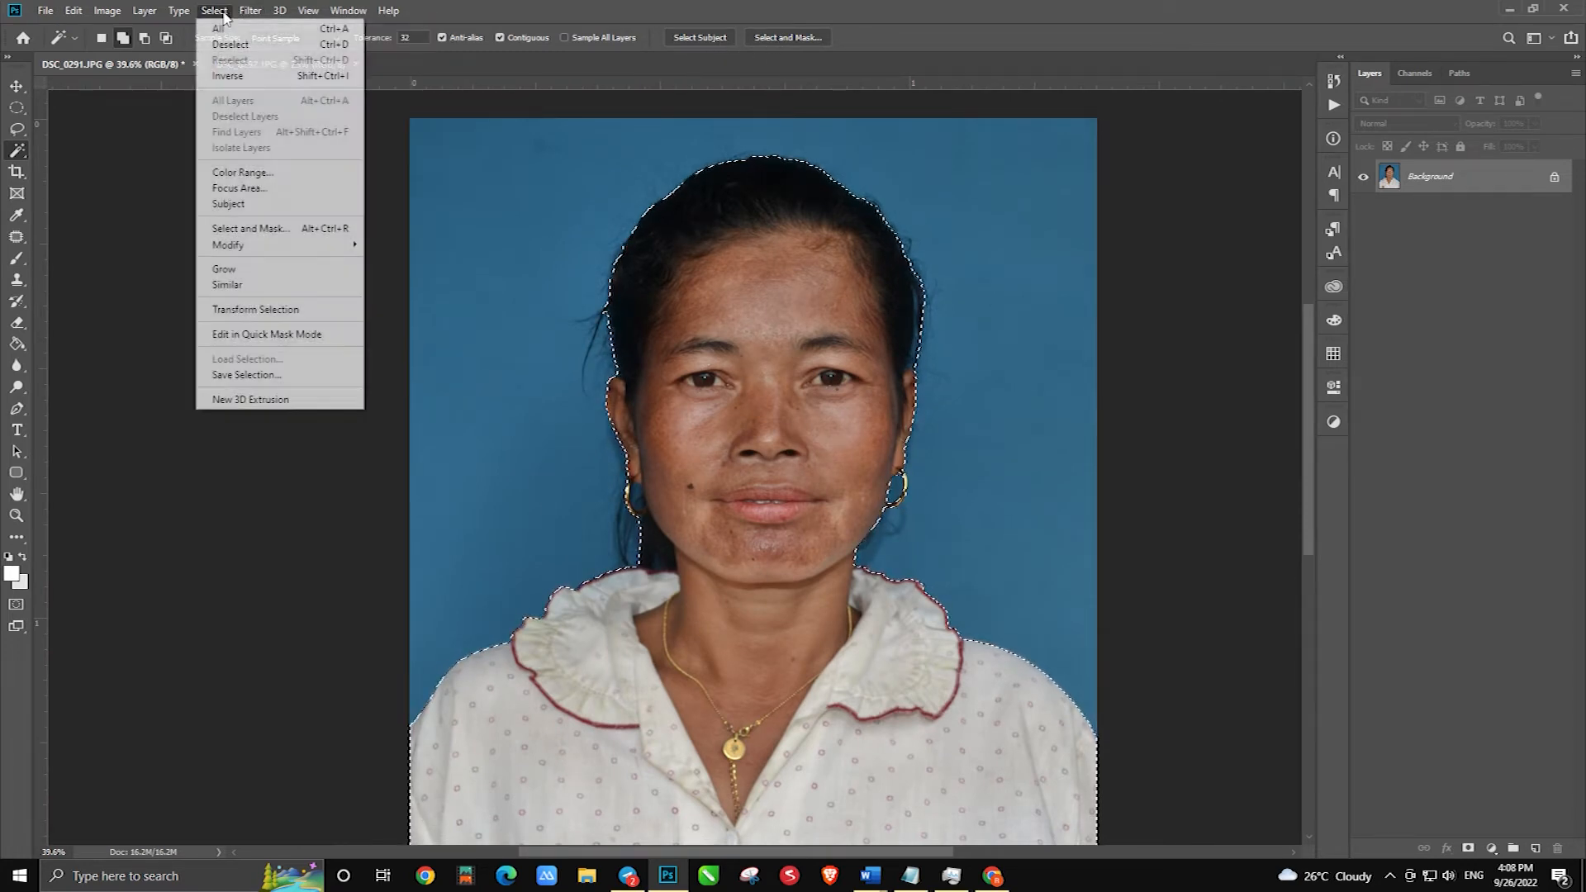
click(250, 228)
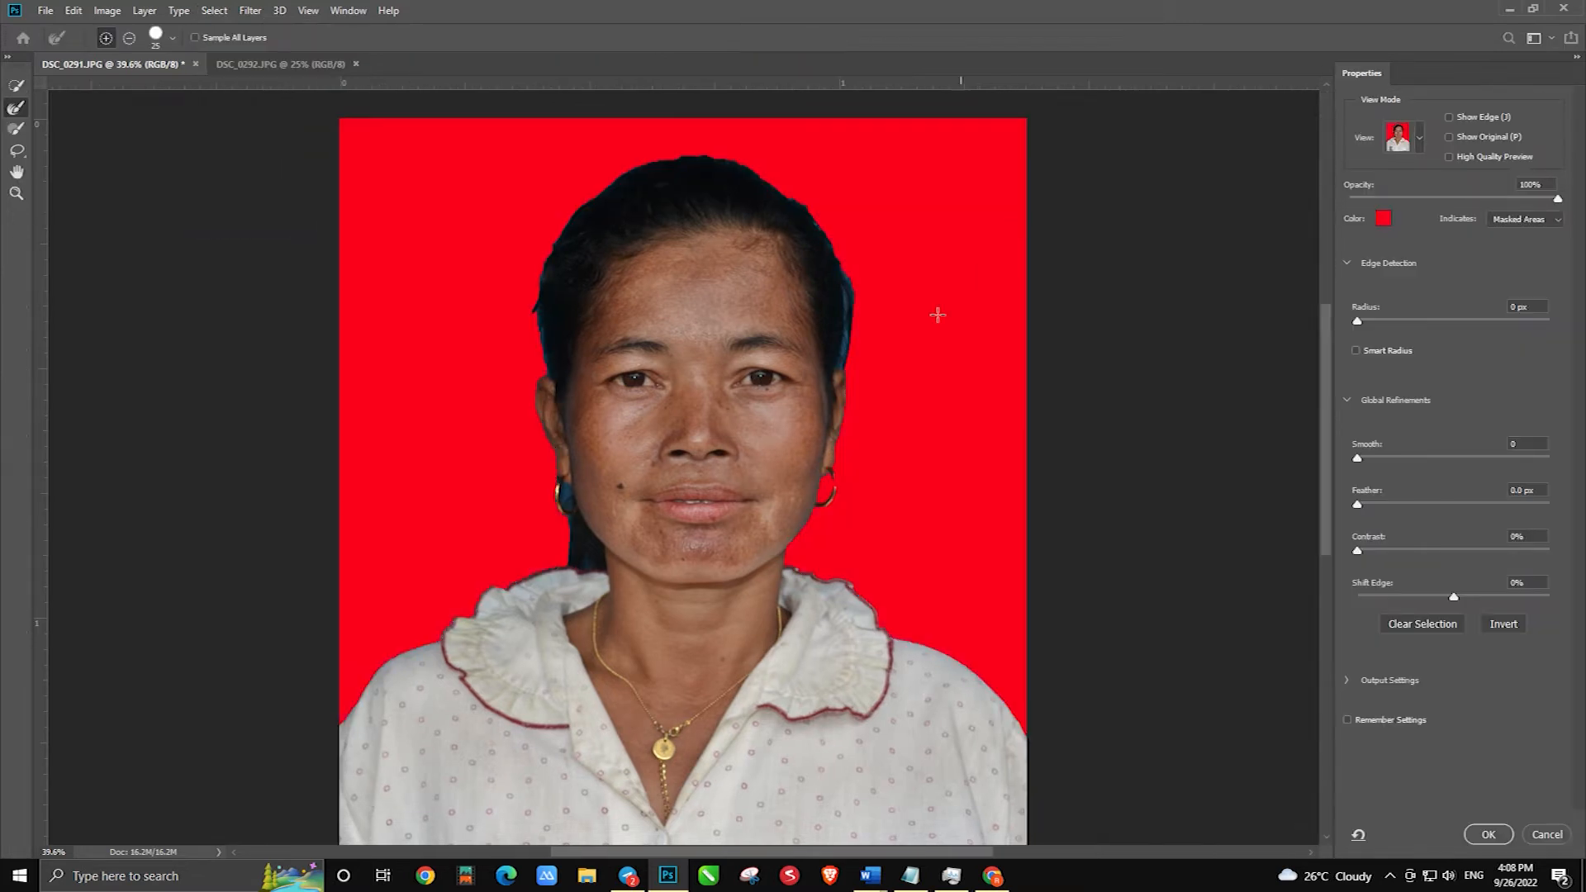
scroll(844, 246, up, 4)
scroll(844, 247, up, 2)
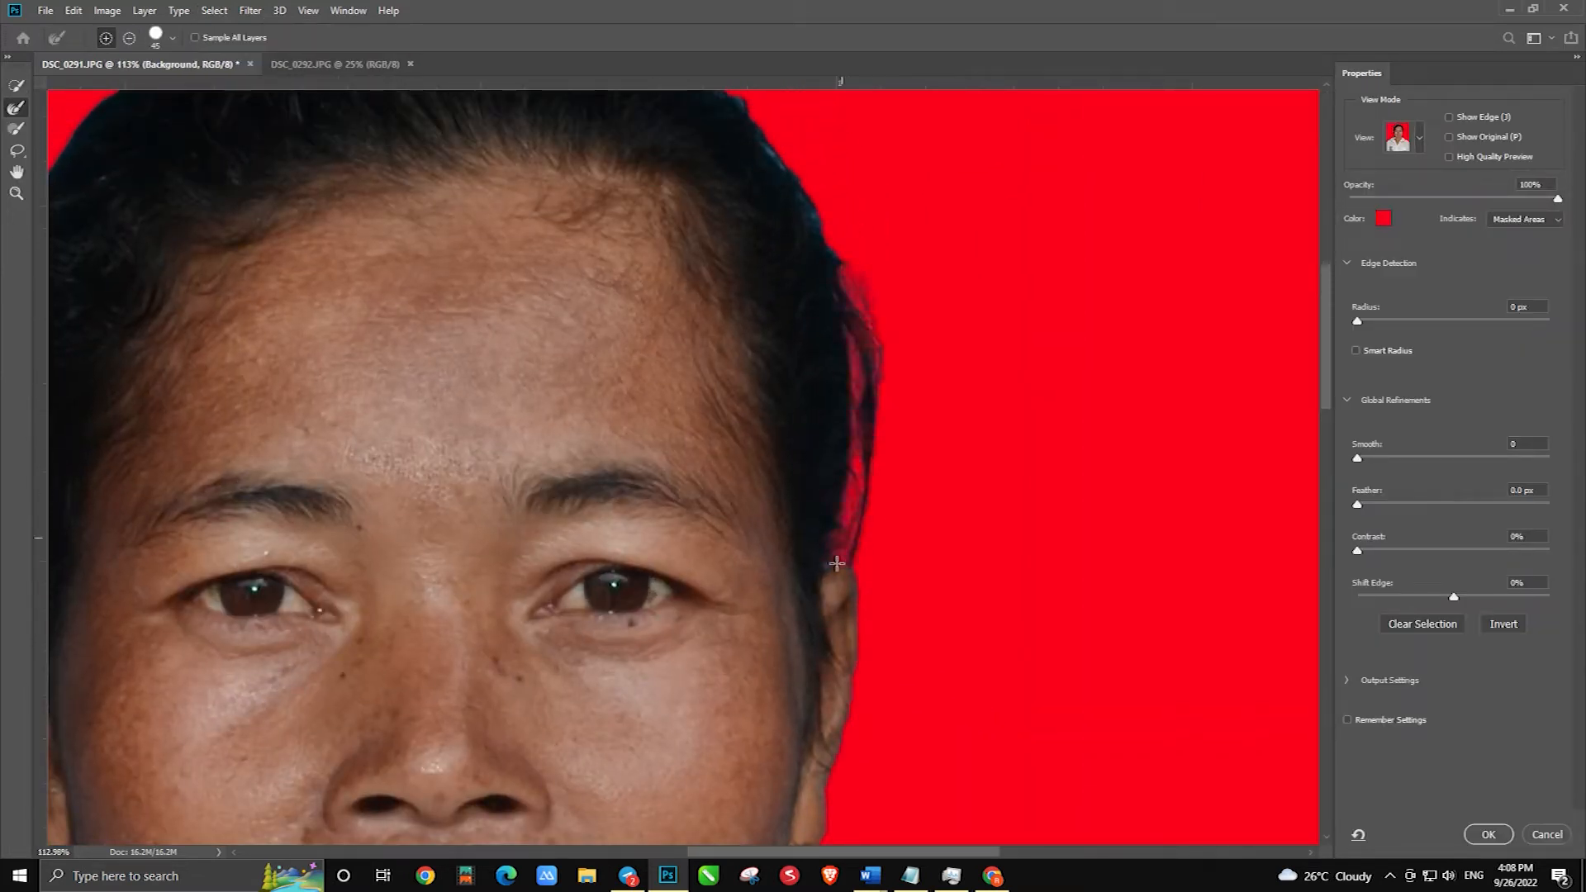
drag(766, 283, 869, 569)
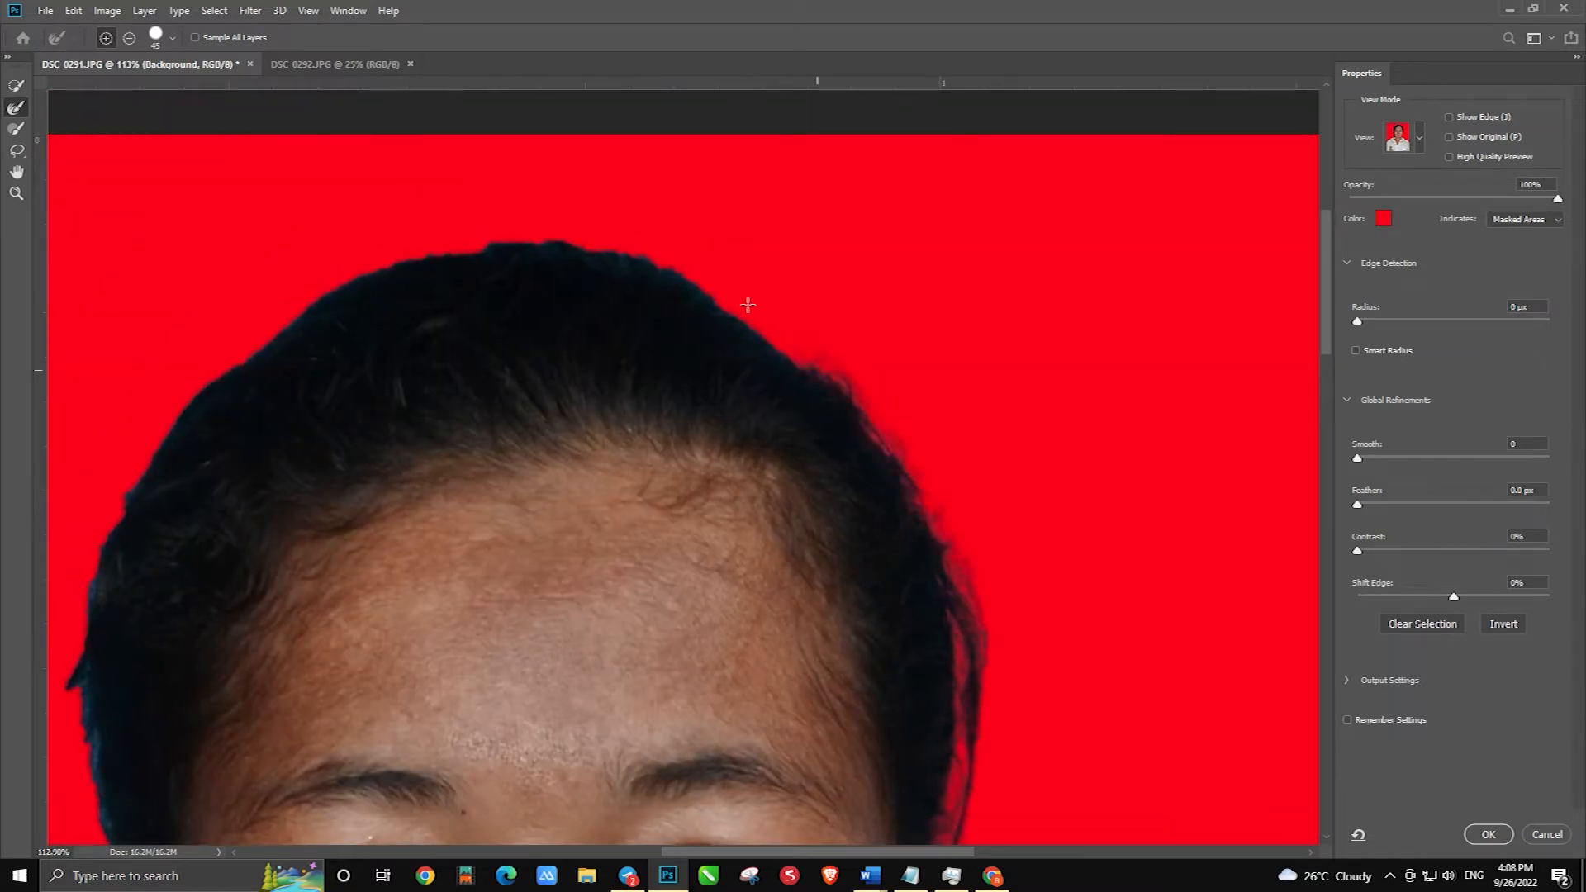
drag(466, 293, 817, 202)
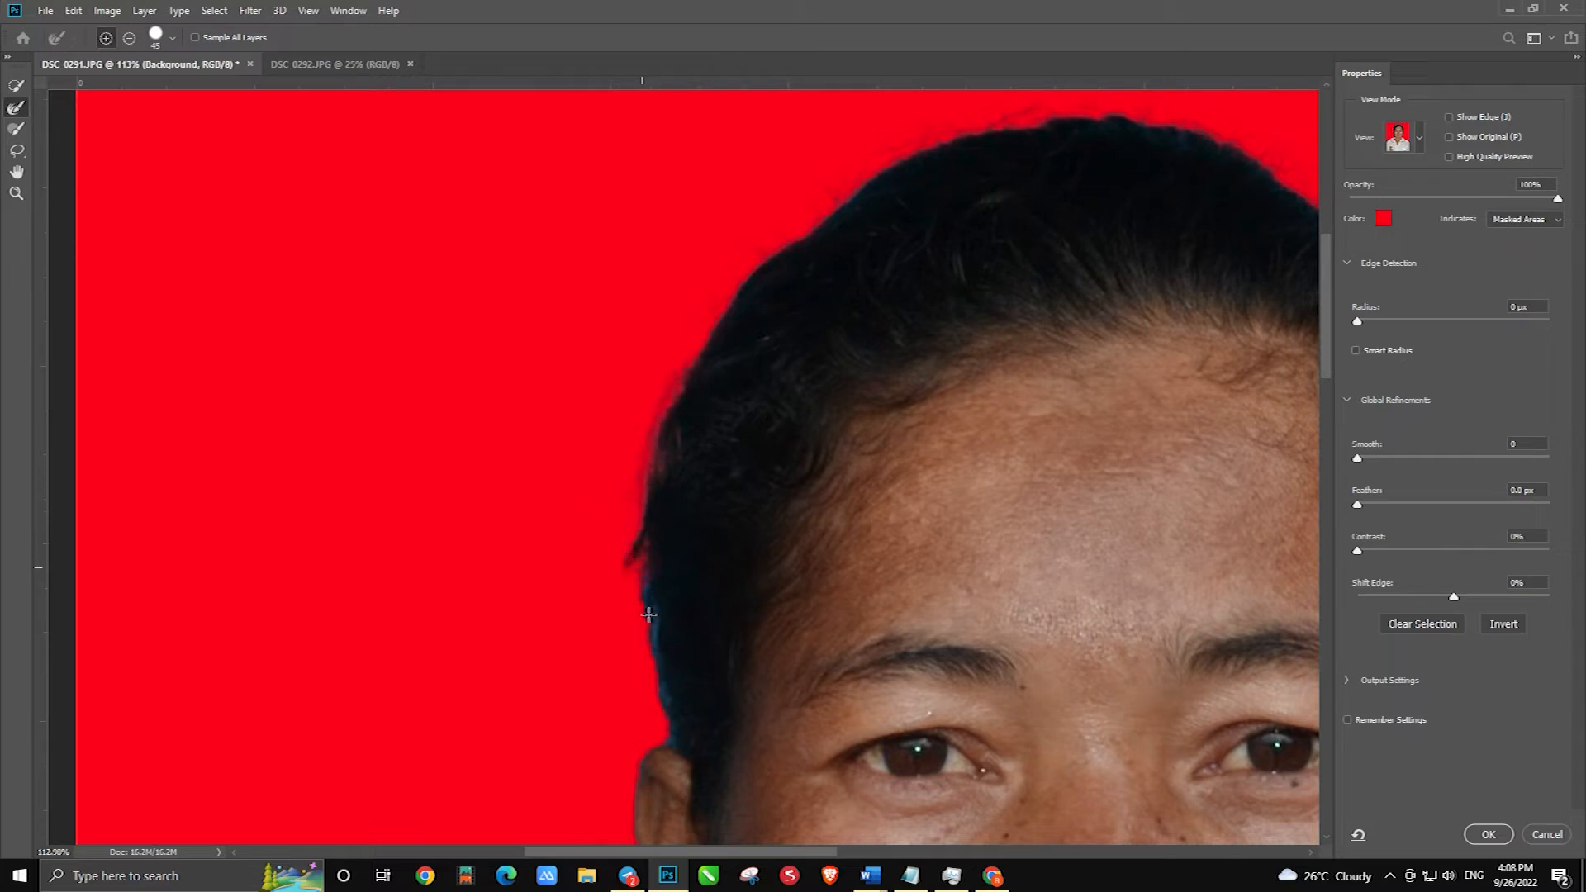
drag(681, 723, 629, 160)
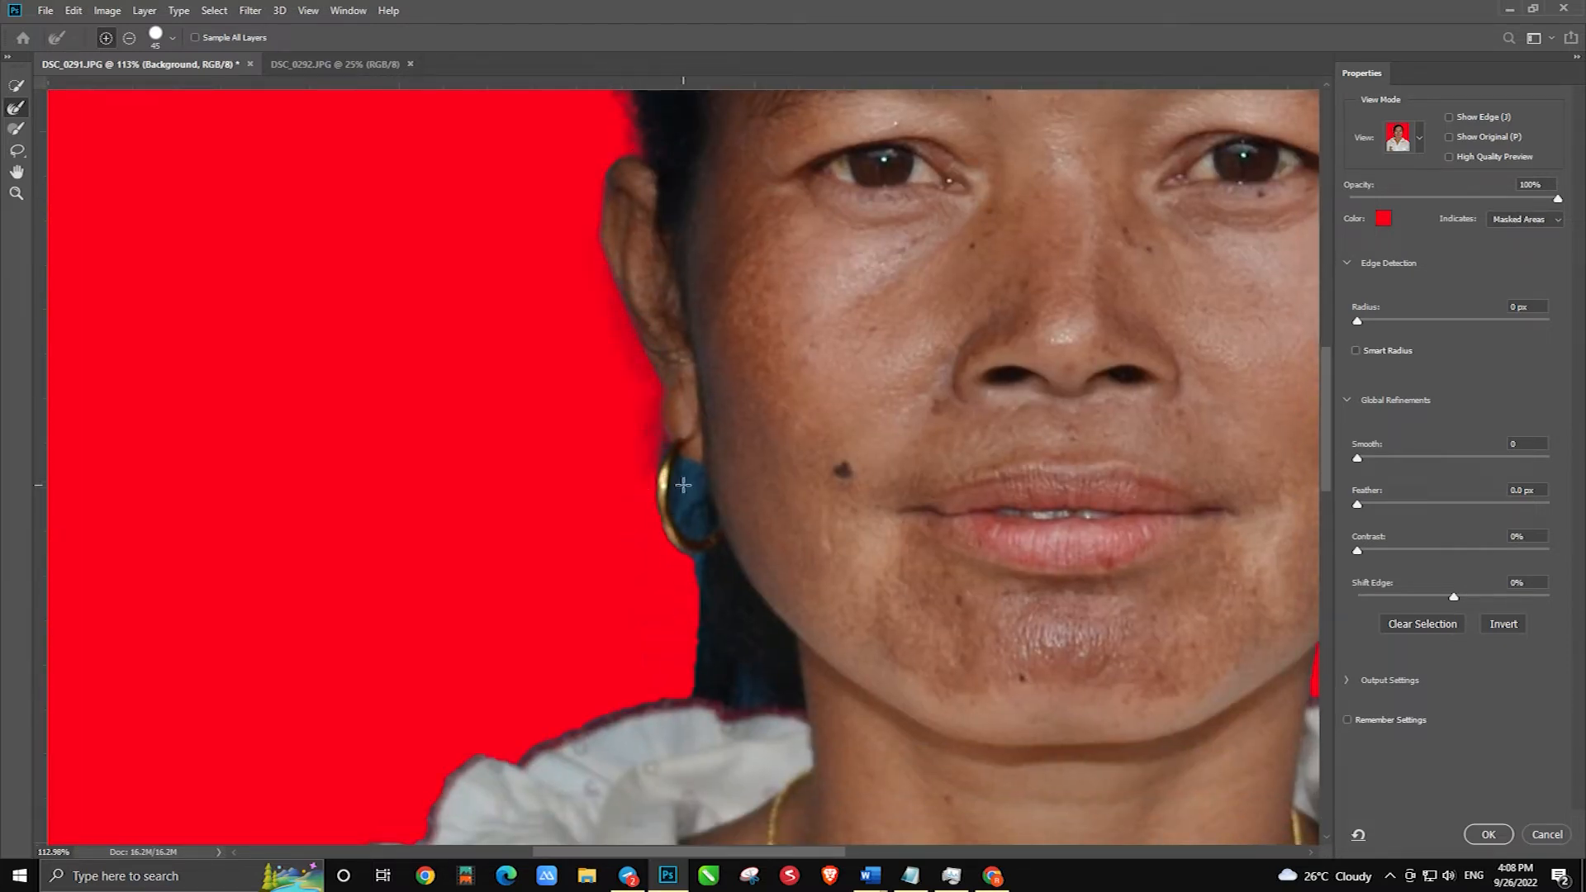
Refine the selection edge along the ruffled collar and shoulders, and apply the refined selection
drag(591, 725, 690, 271)
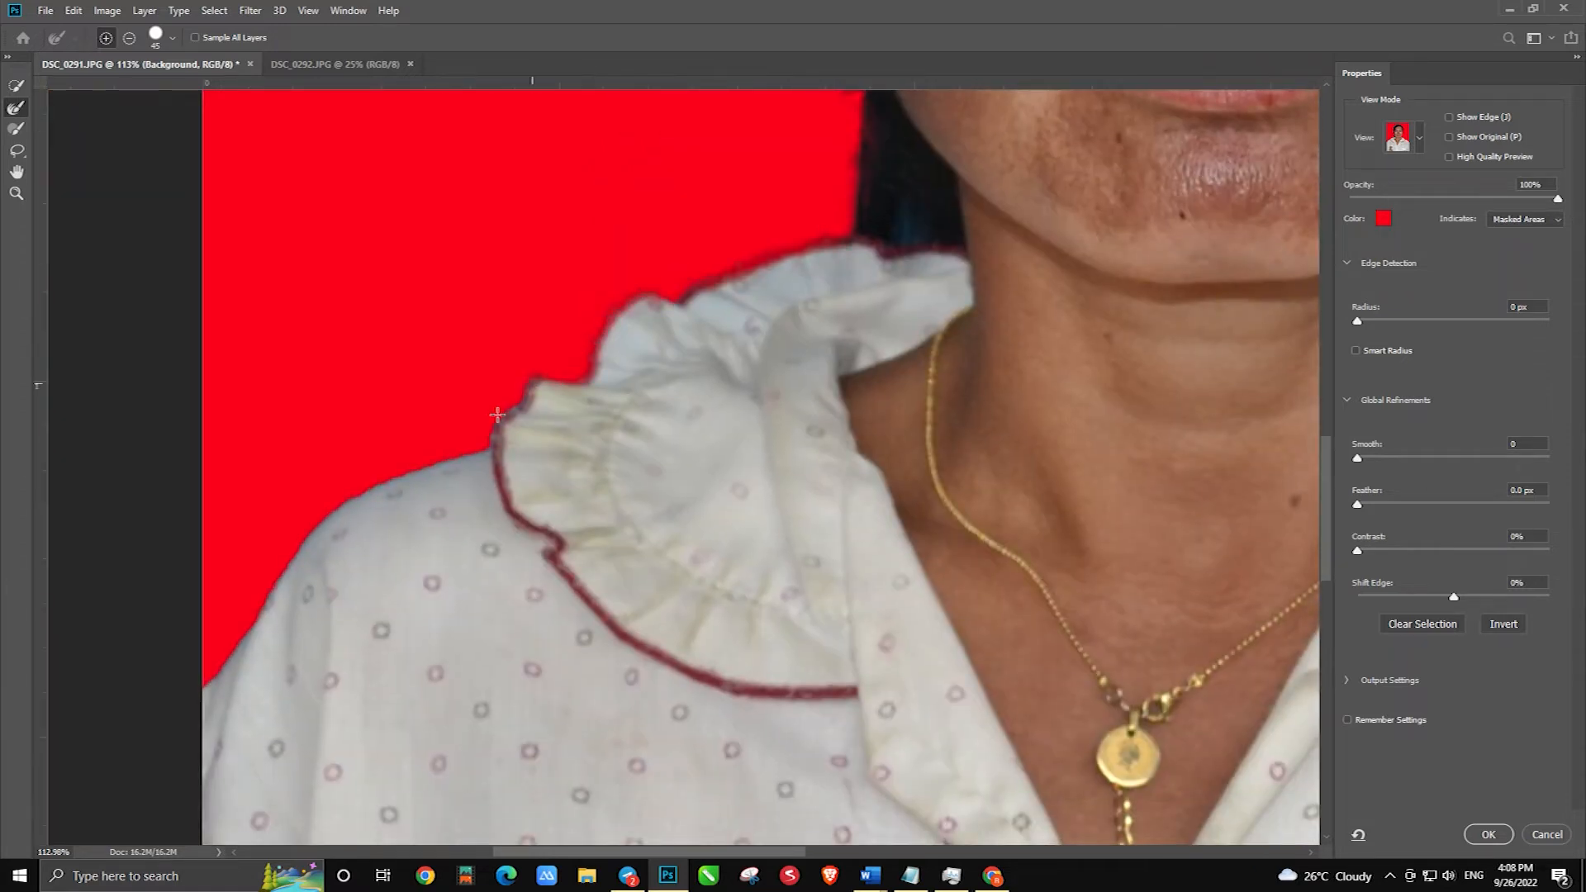
drag(587, 377, 330, 312)
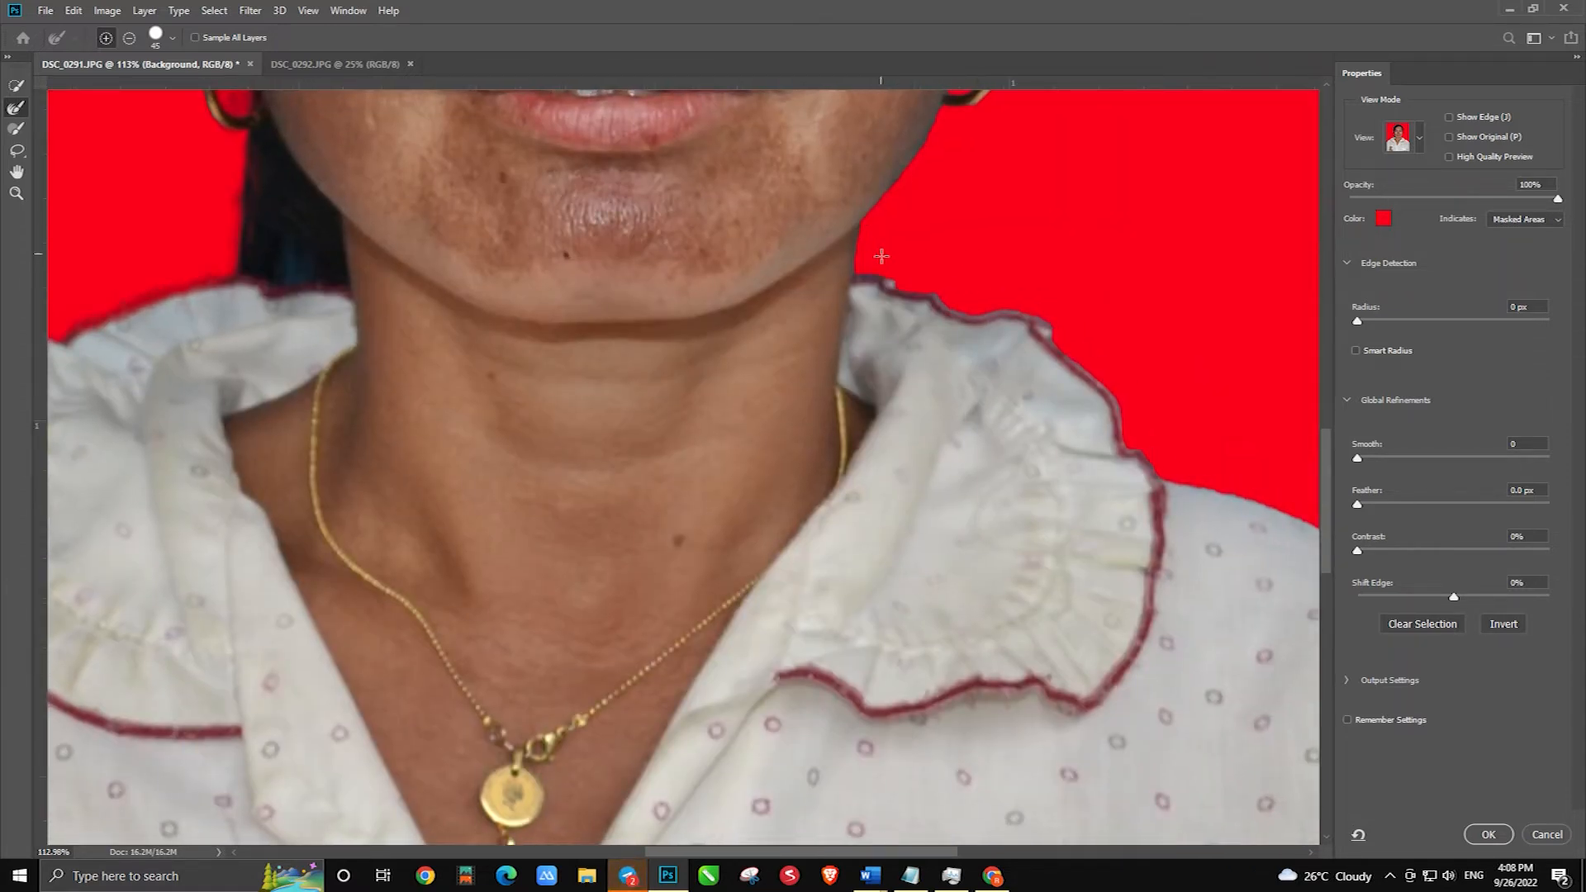
drag(1107, 391, 811, 243)
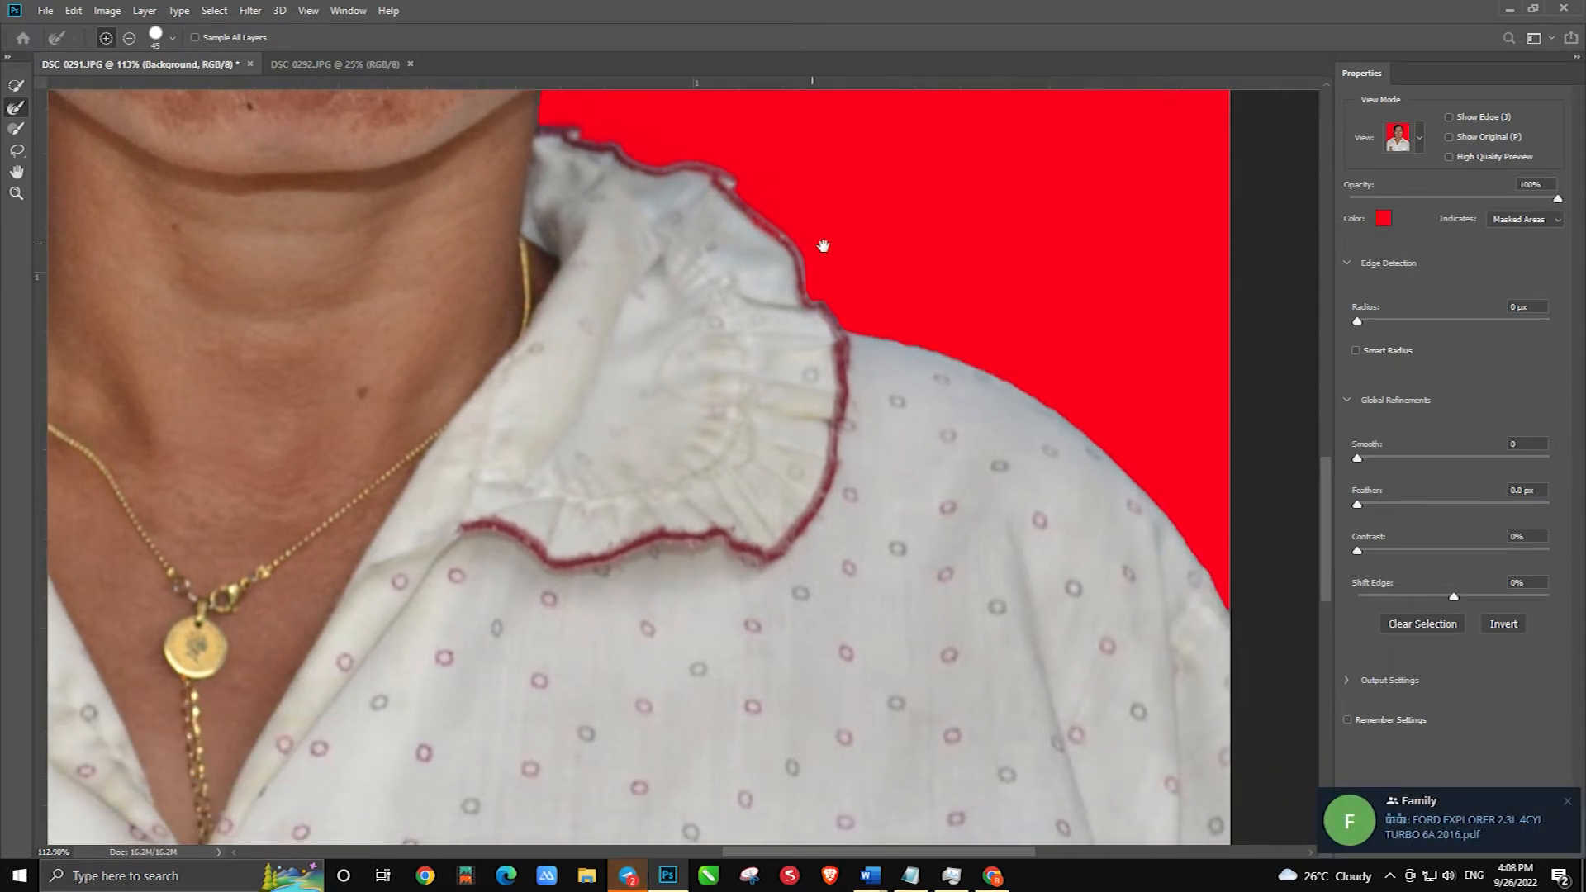
drag(946, 349, 1157, 480)
key(ctrl+0)
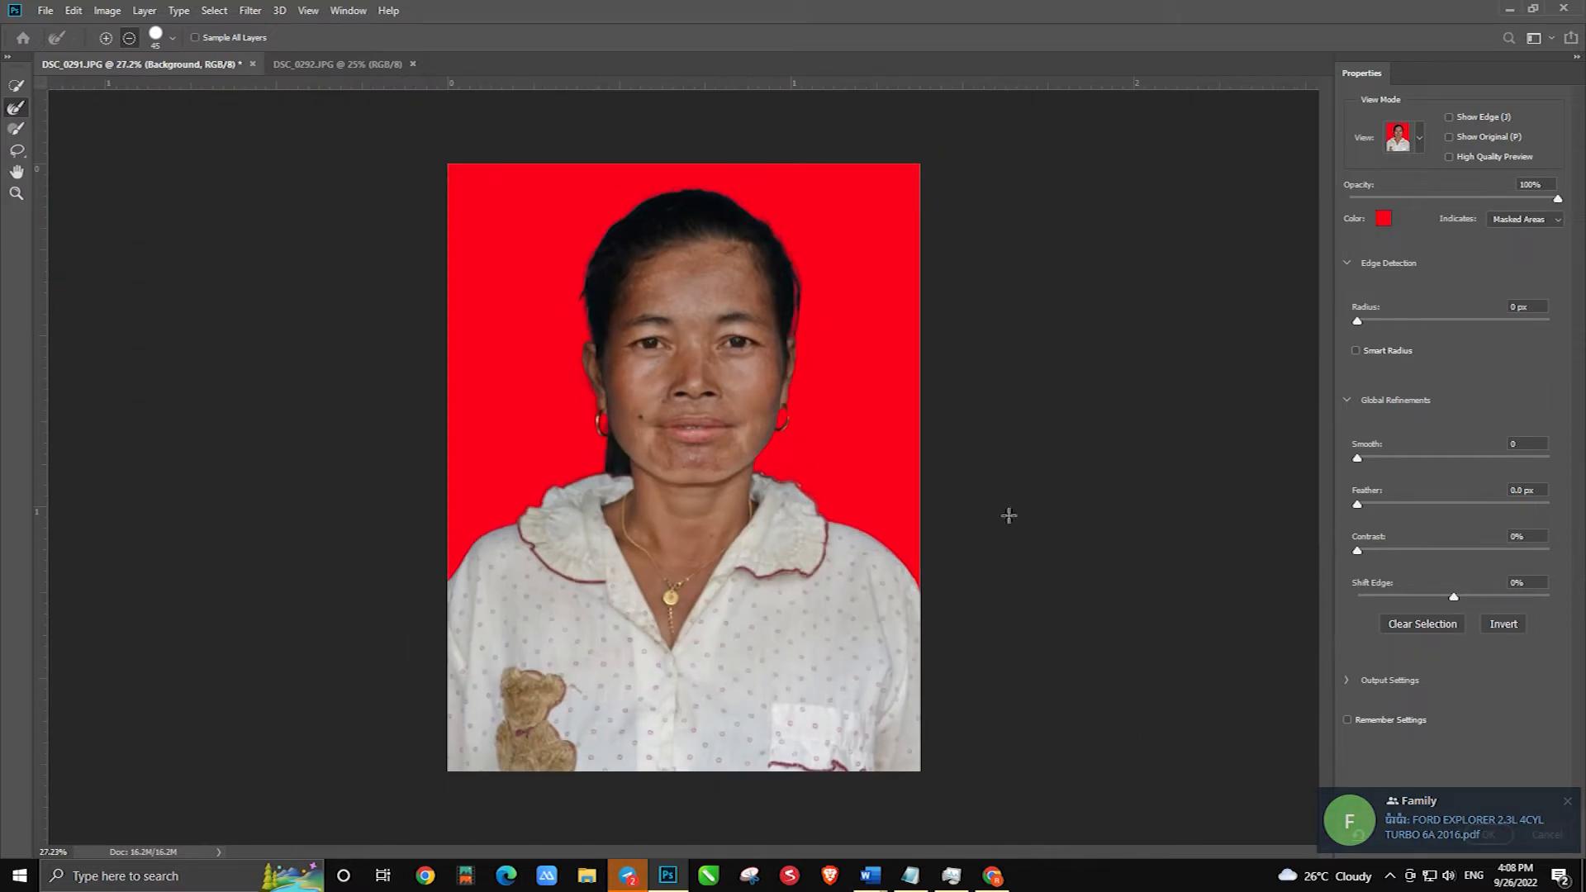
click(1567, 802)
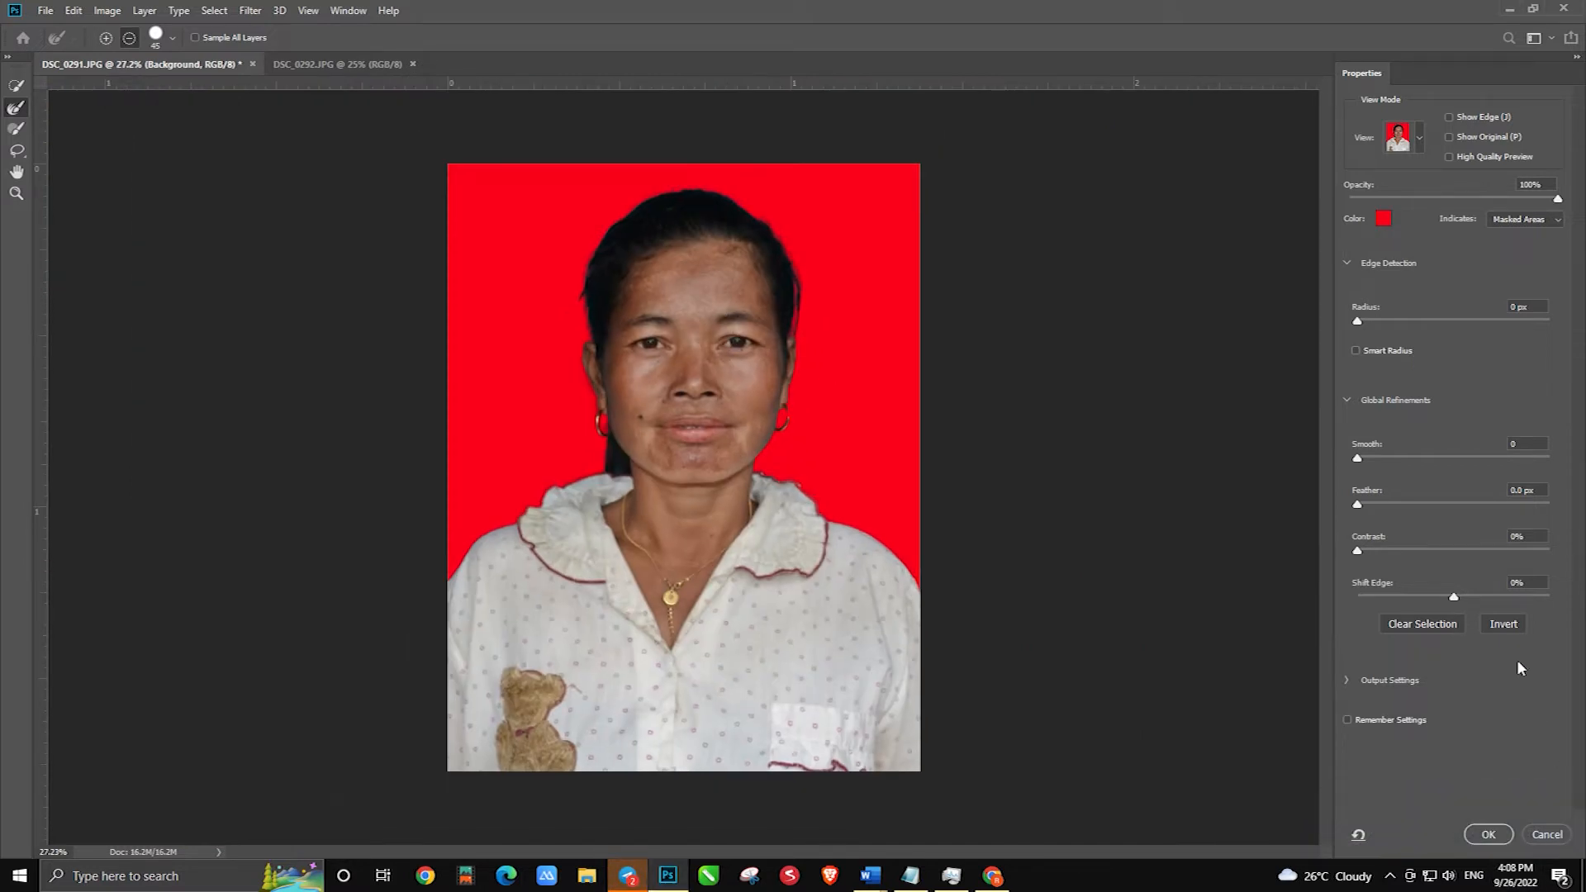
click(1487, 834)
scroll(627, 273, up, 3)
scroll(627, 273, down, 2)
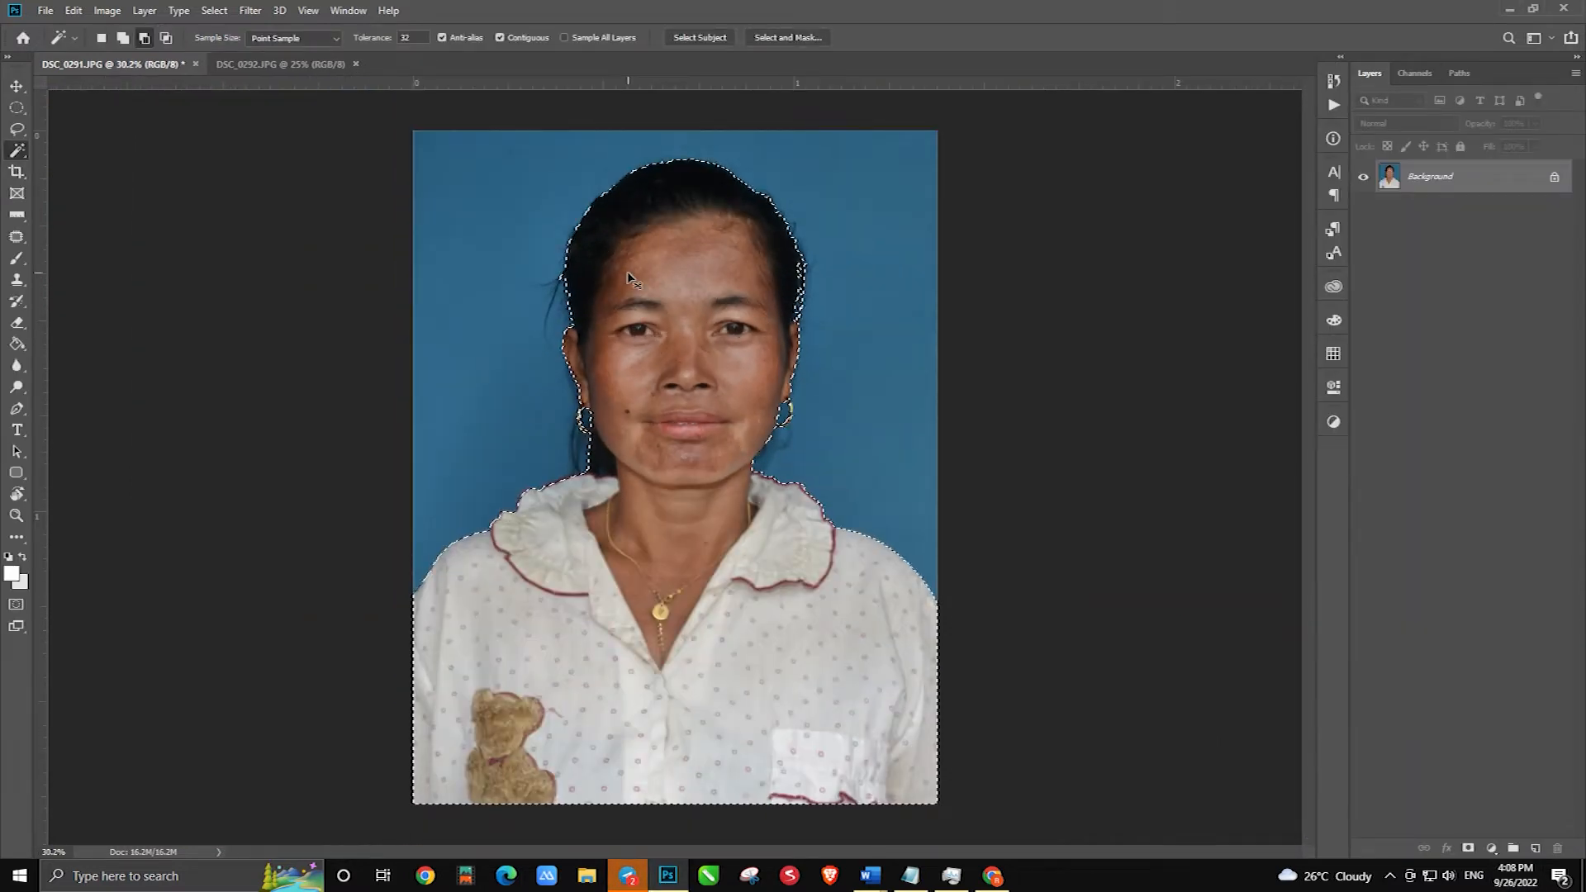
Invert the selection, feather its edge, fill the background with light blue and clear the selection
key(ctrl+shift+i)
key(shift+F6)
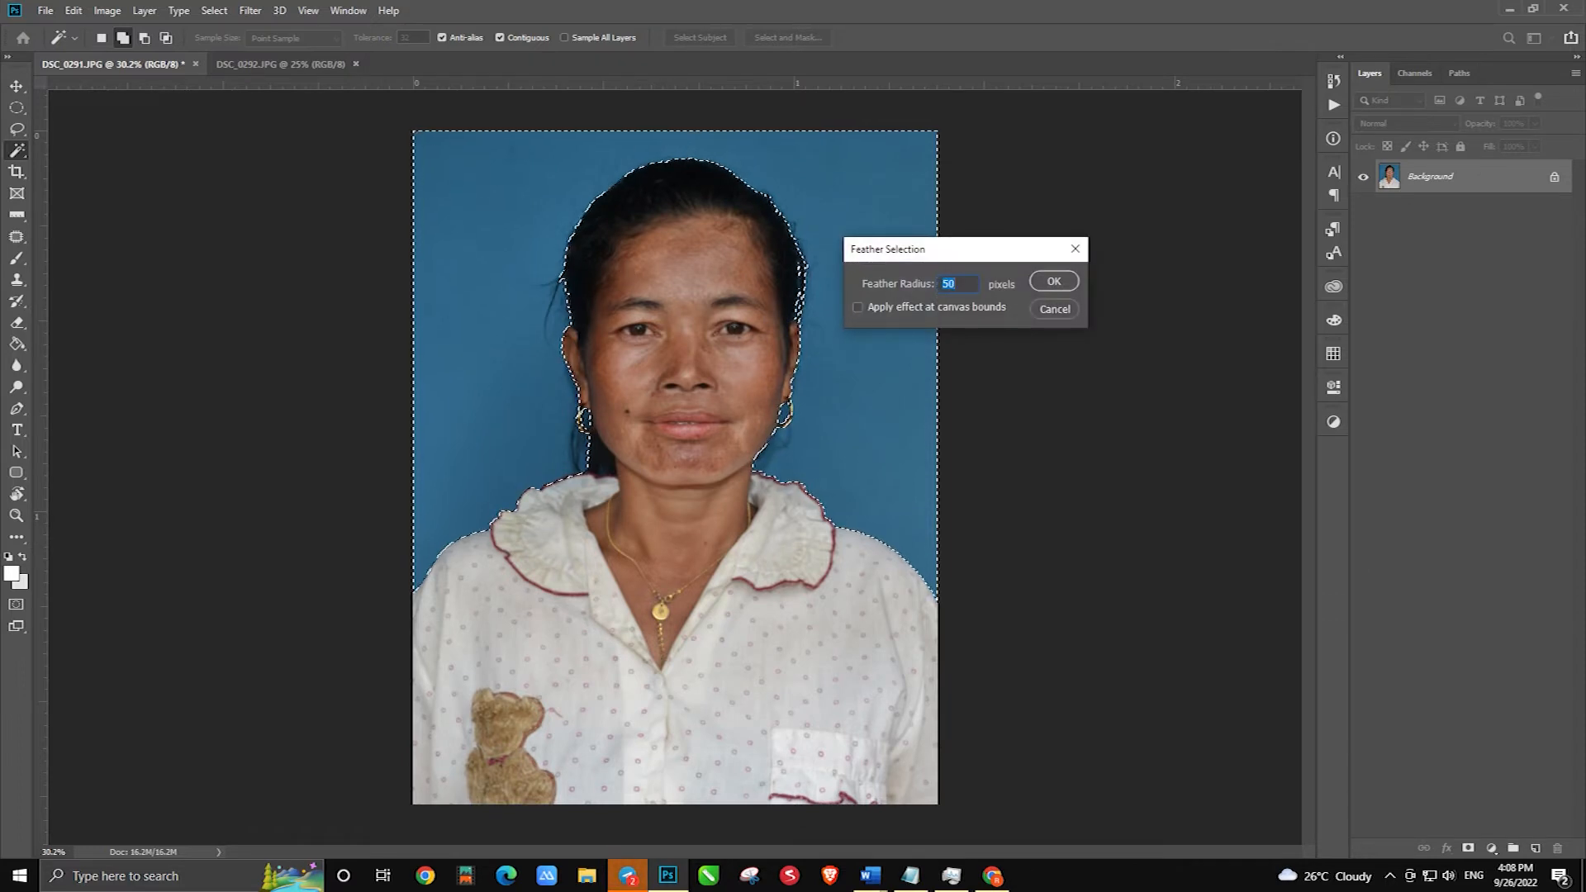
key(Return)
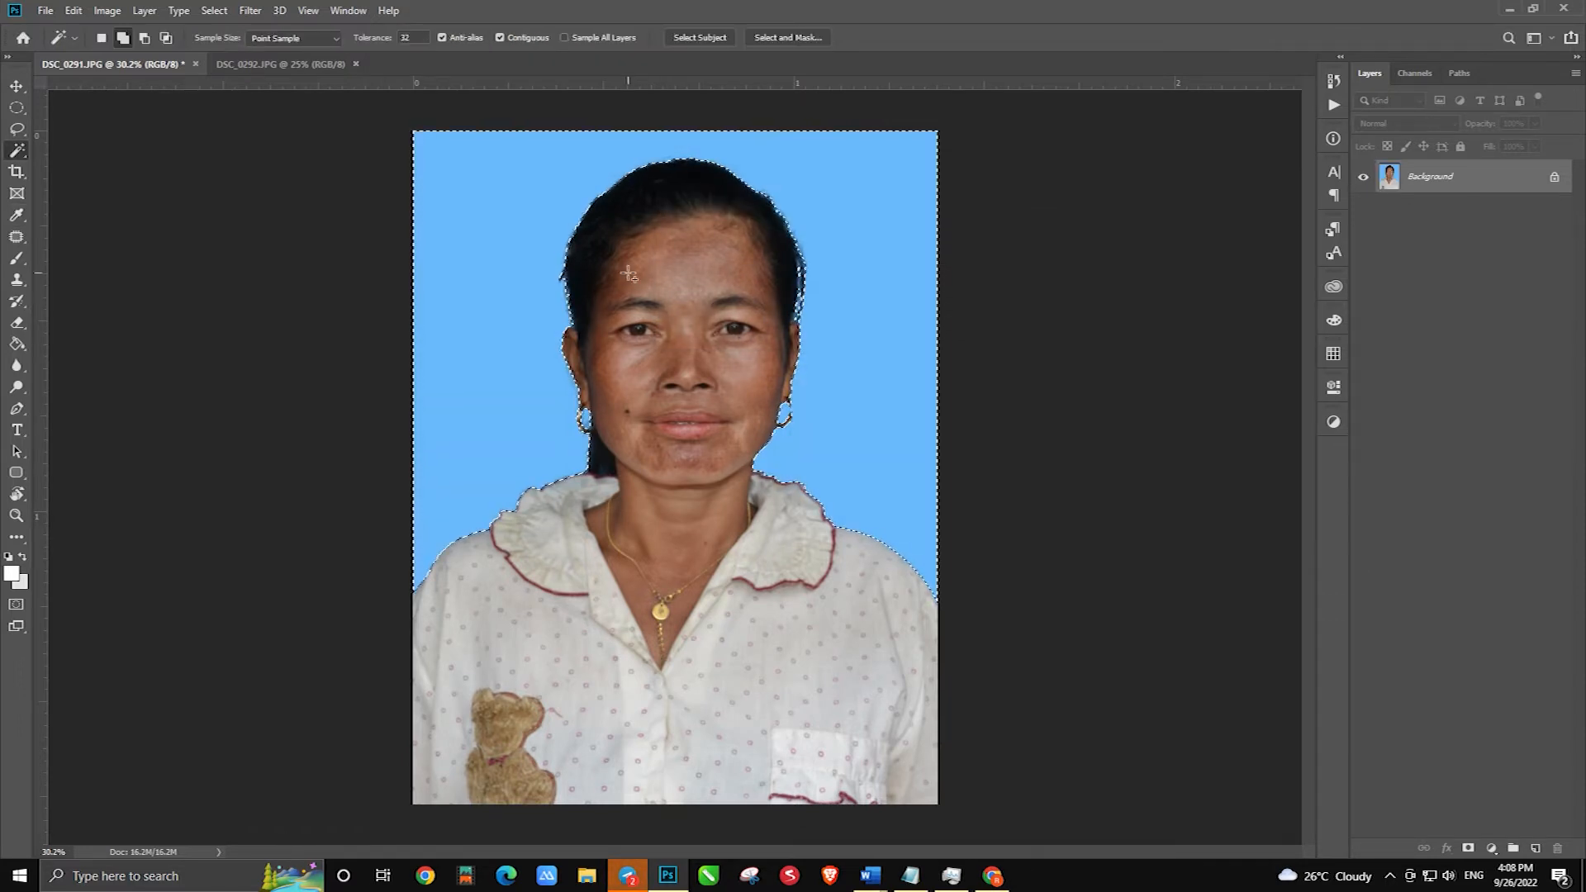
key(ctrl+d)
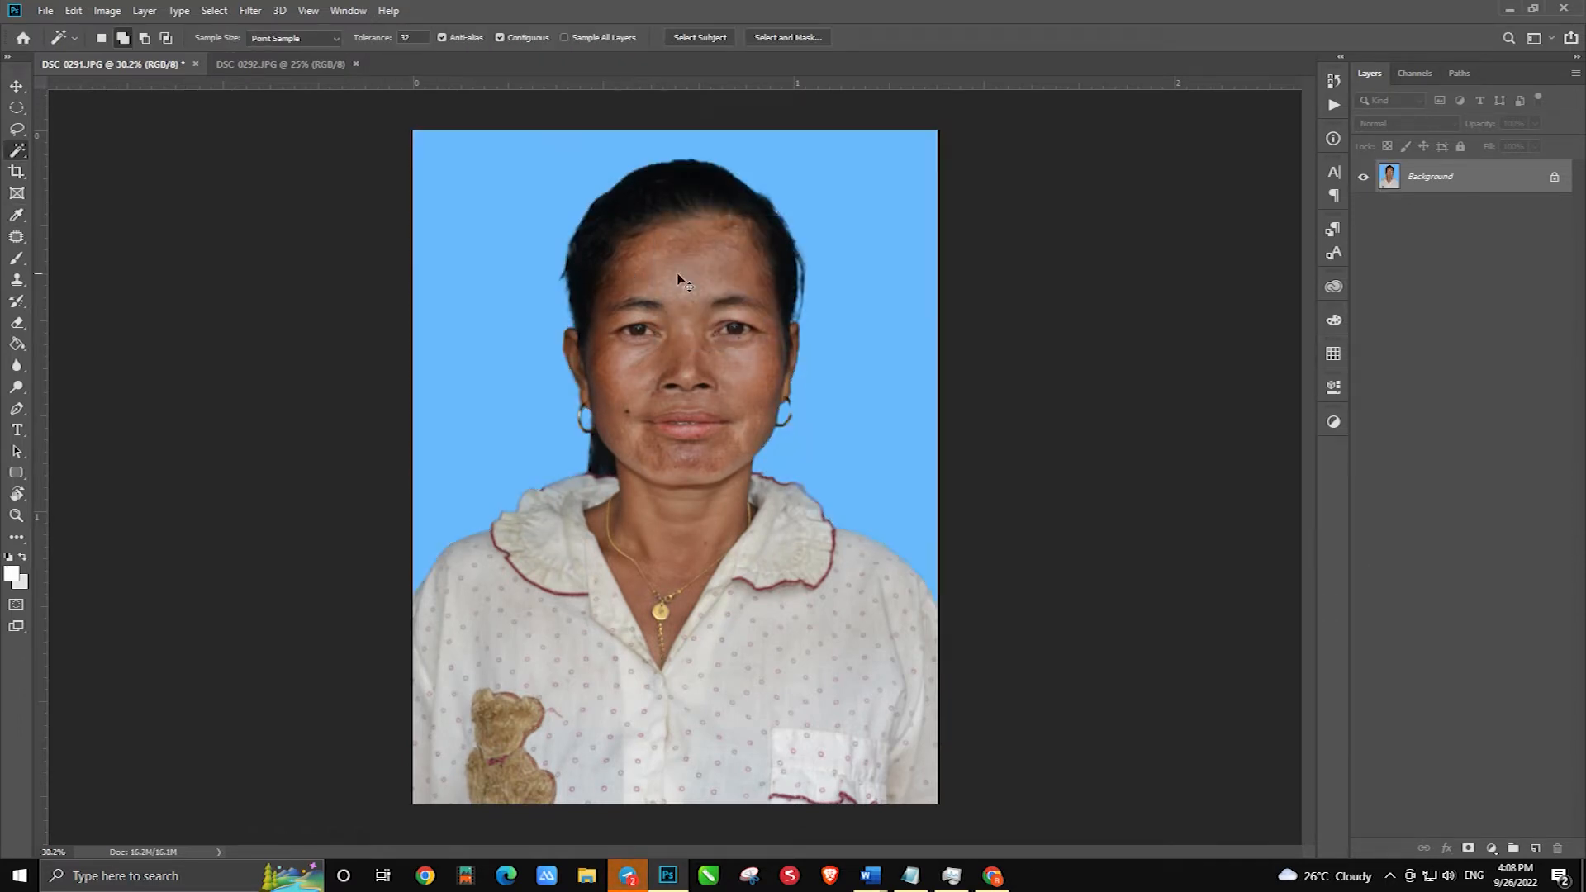
Brighten the whole photo with a Curves adjustment raising input 111 to output 131
scroll(676, 273, up, 4)
scroll(613, 256, down, 2)
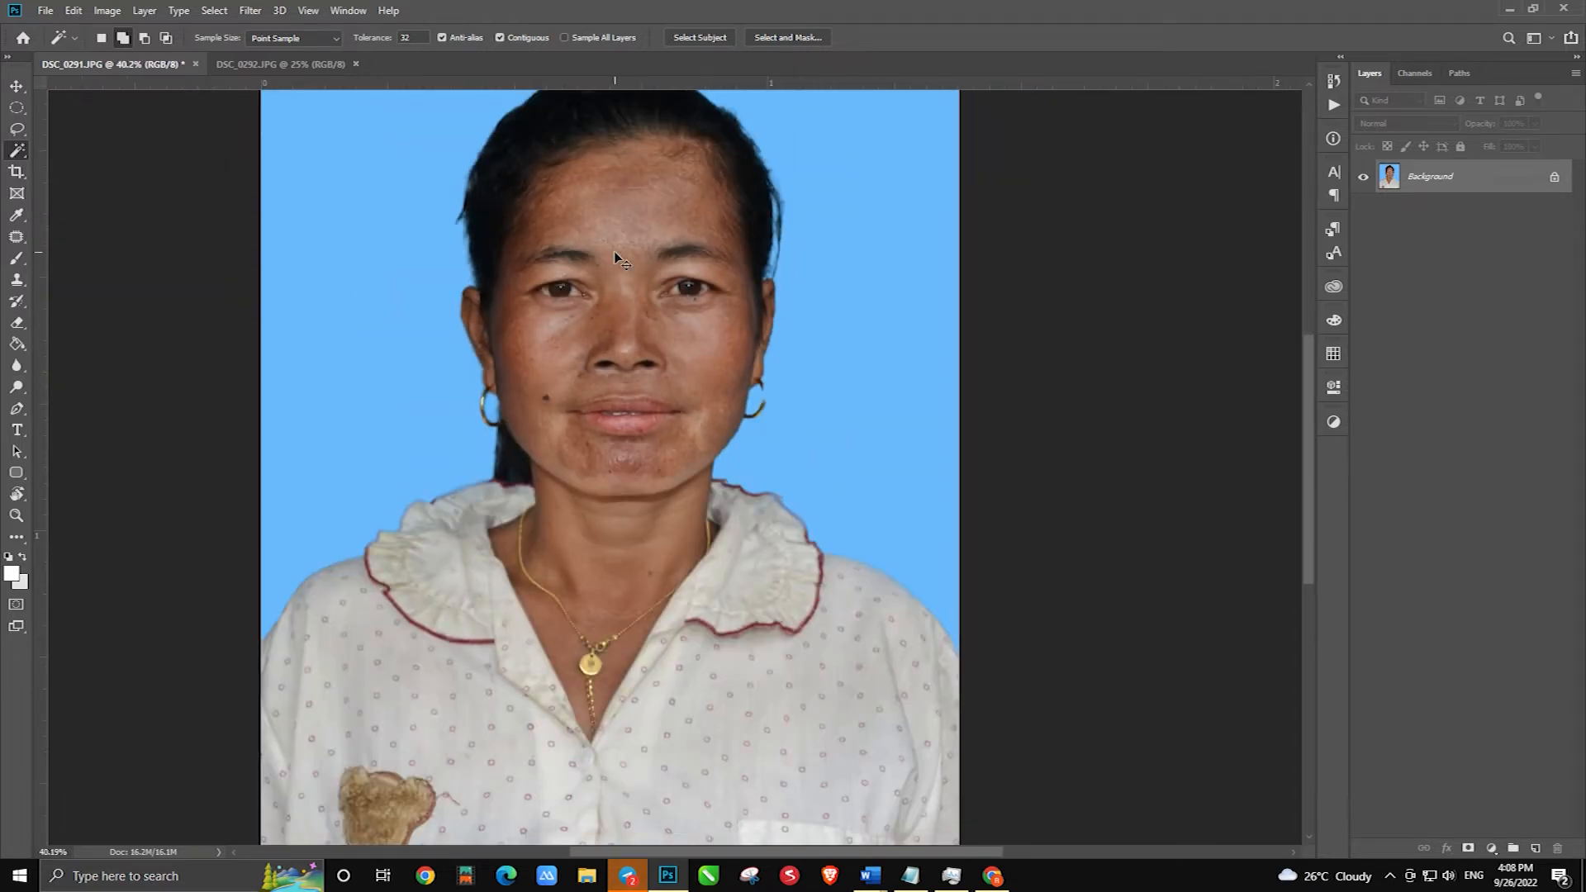
key(ctrl+m)
drag(975, 631, 981, 612)
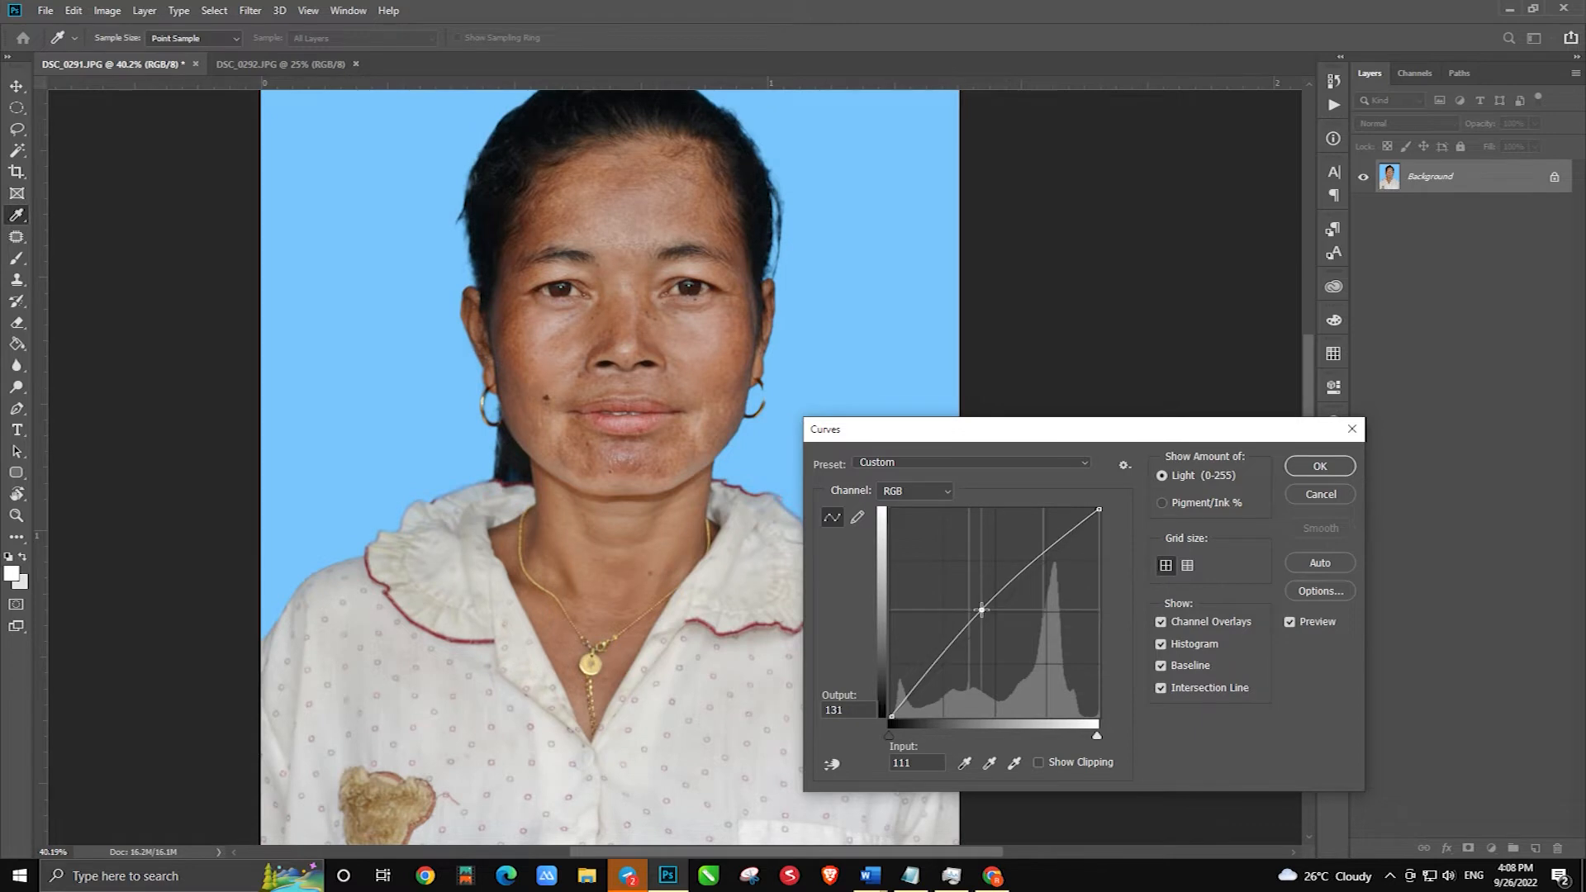
key(Return)
Select the background with the Magic Wand, refill it with the original light blue and clear the selection
key(w)
scroll(510, 499, up, 2)
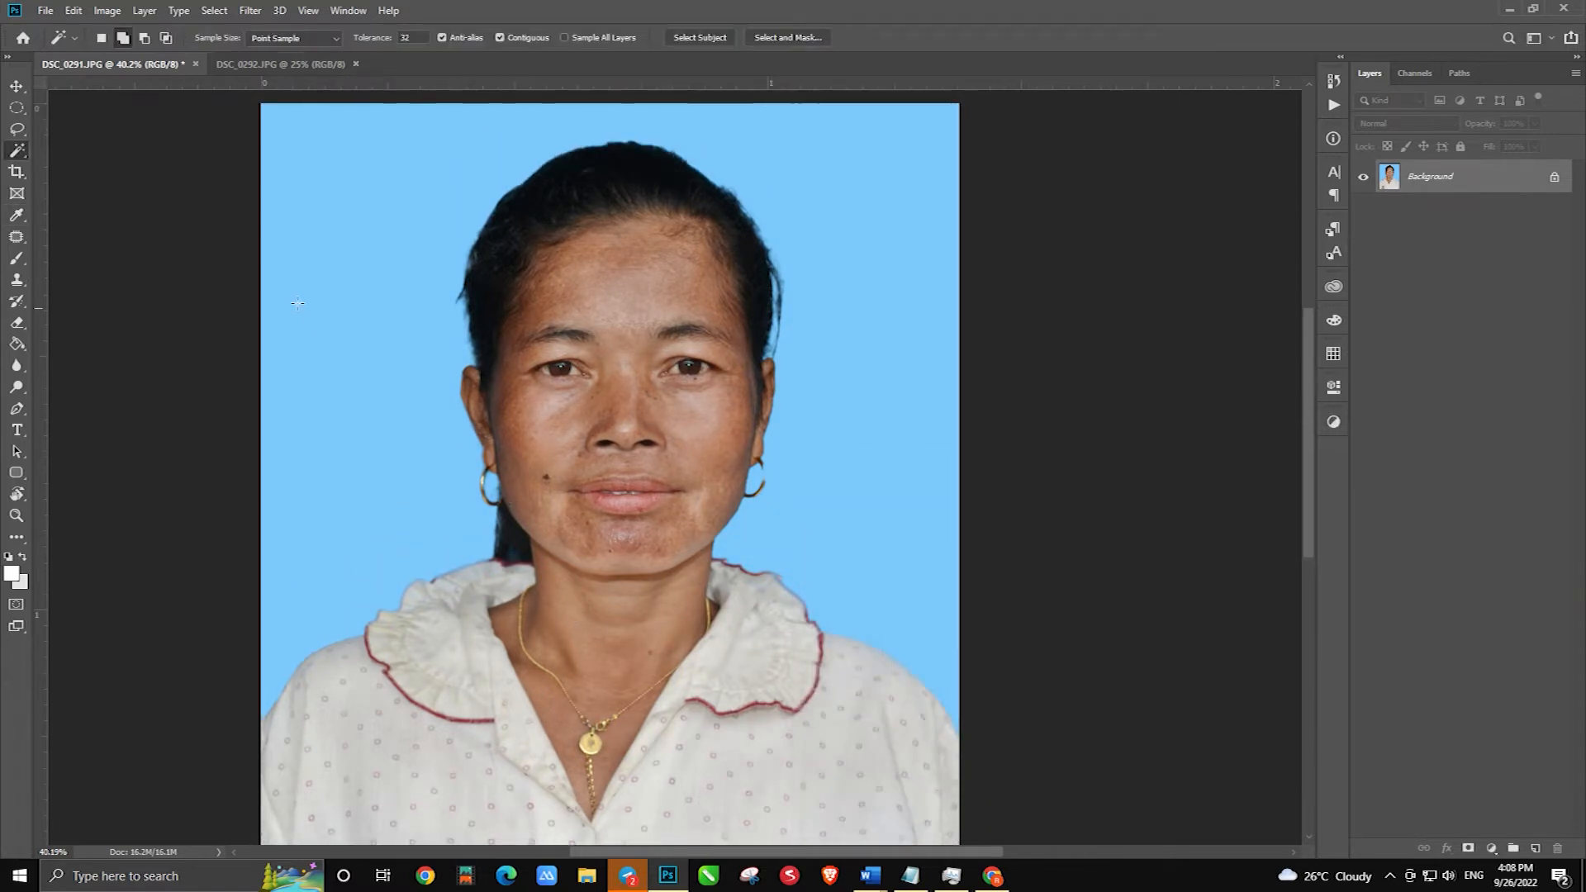
click(331, 281)
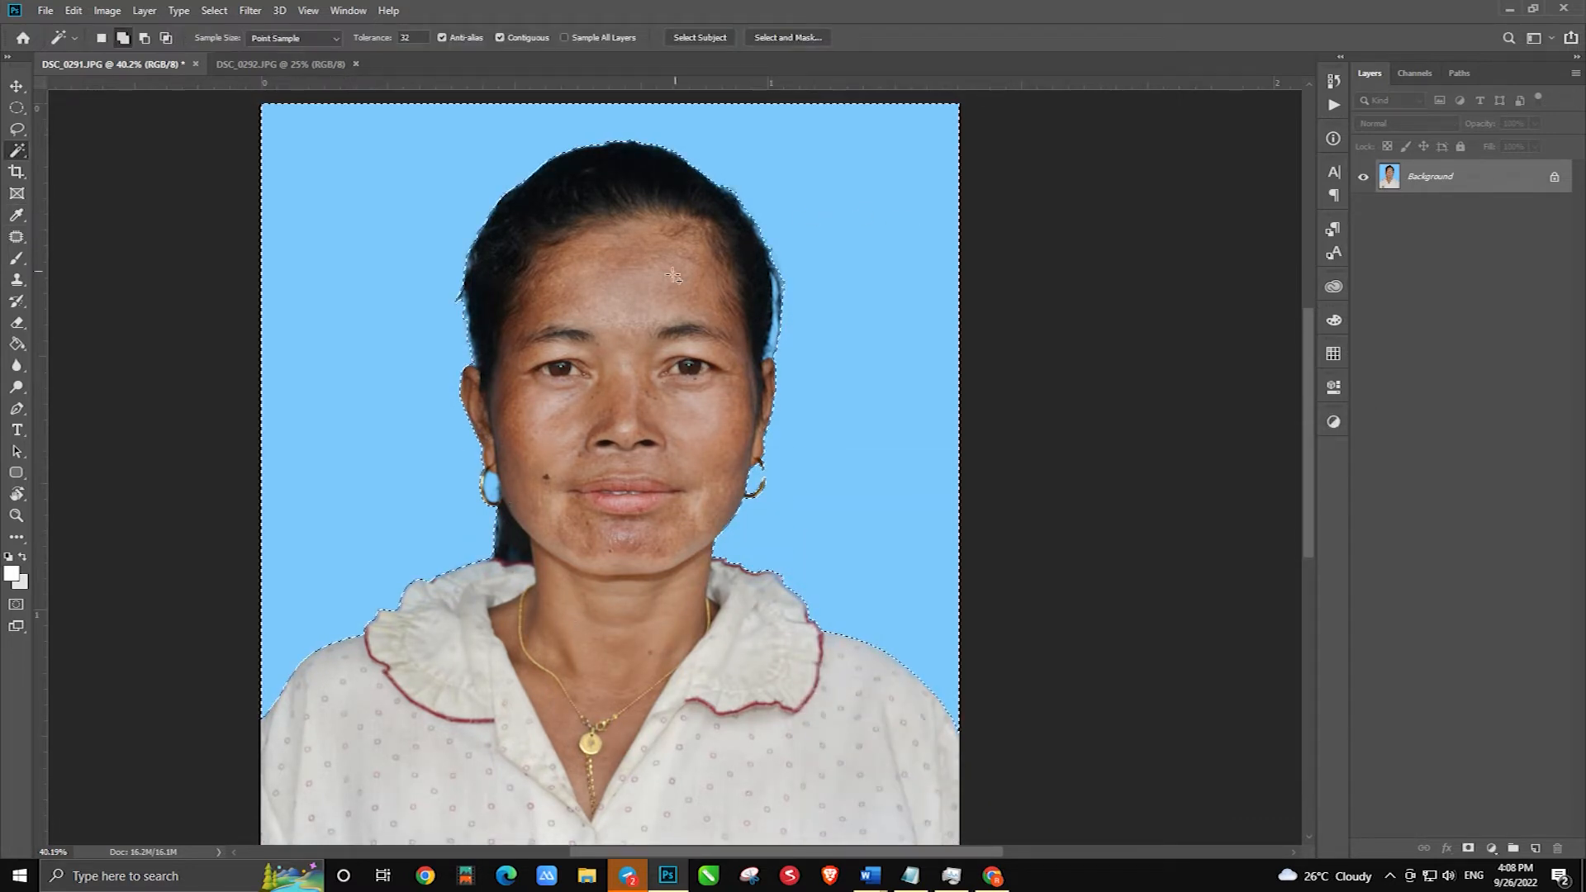
key(i)
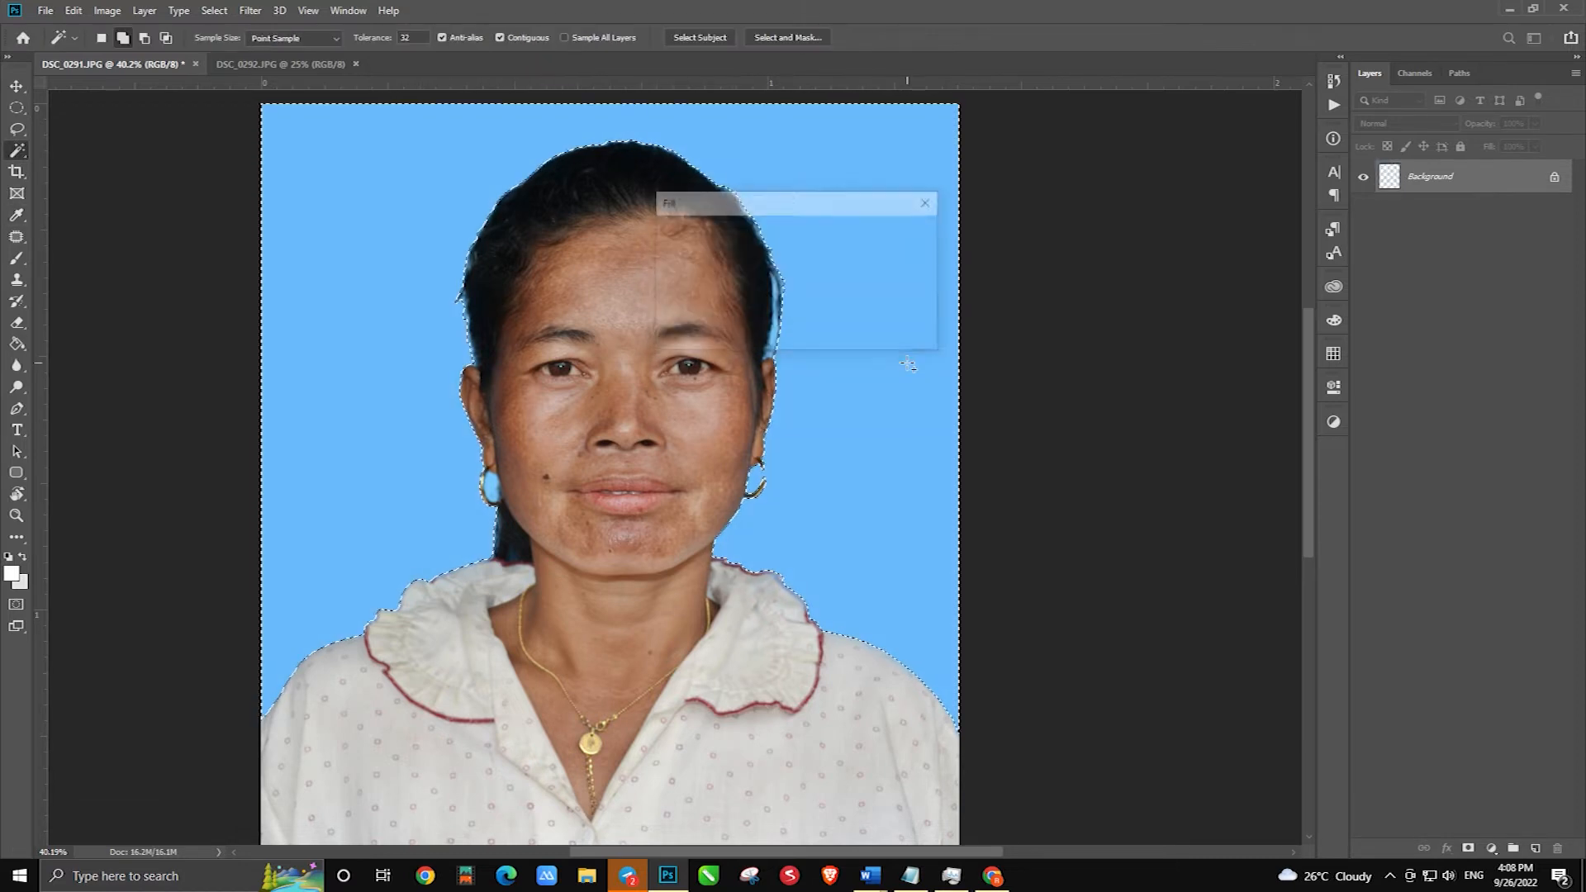
key(ctrl+d)
Retouch the broken gap in the earring hoop beside the woman's cheek with the Clone Stamp at 45% opacity
scroll(856, 341, up, 10)
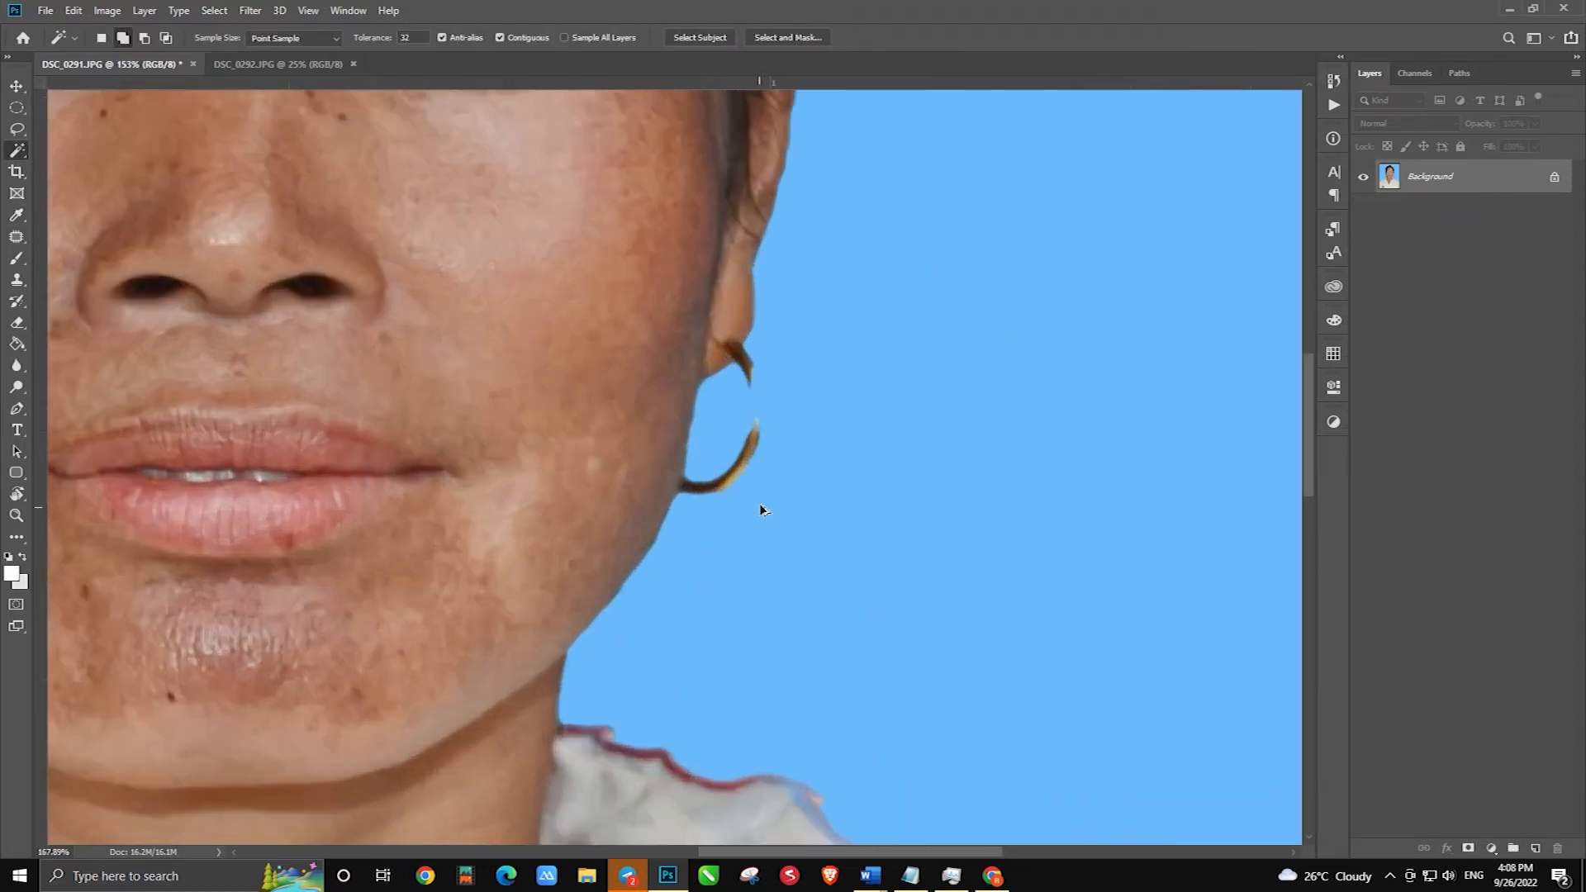
key(s)
scroll(755, 448, up, 2)
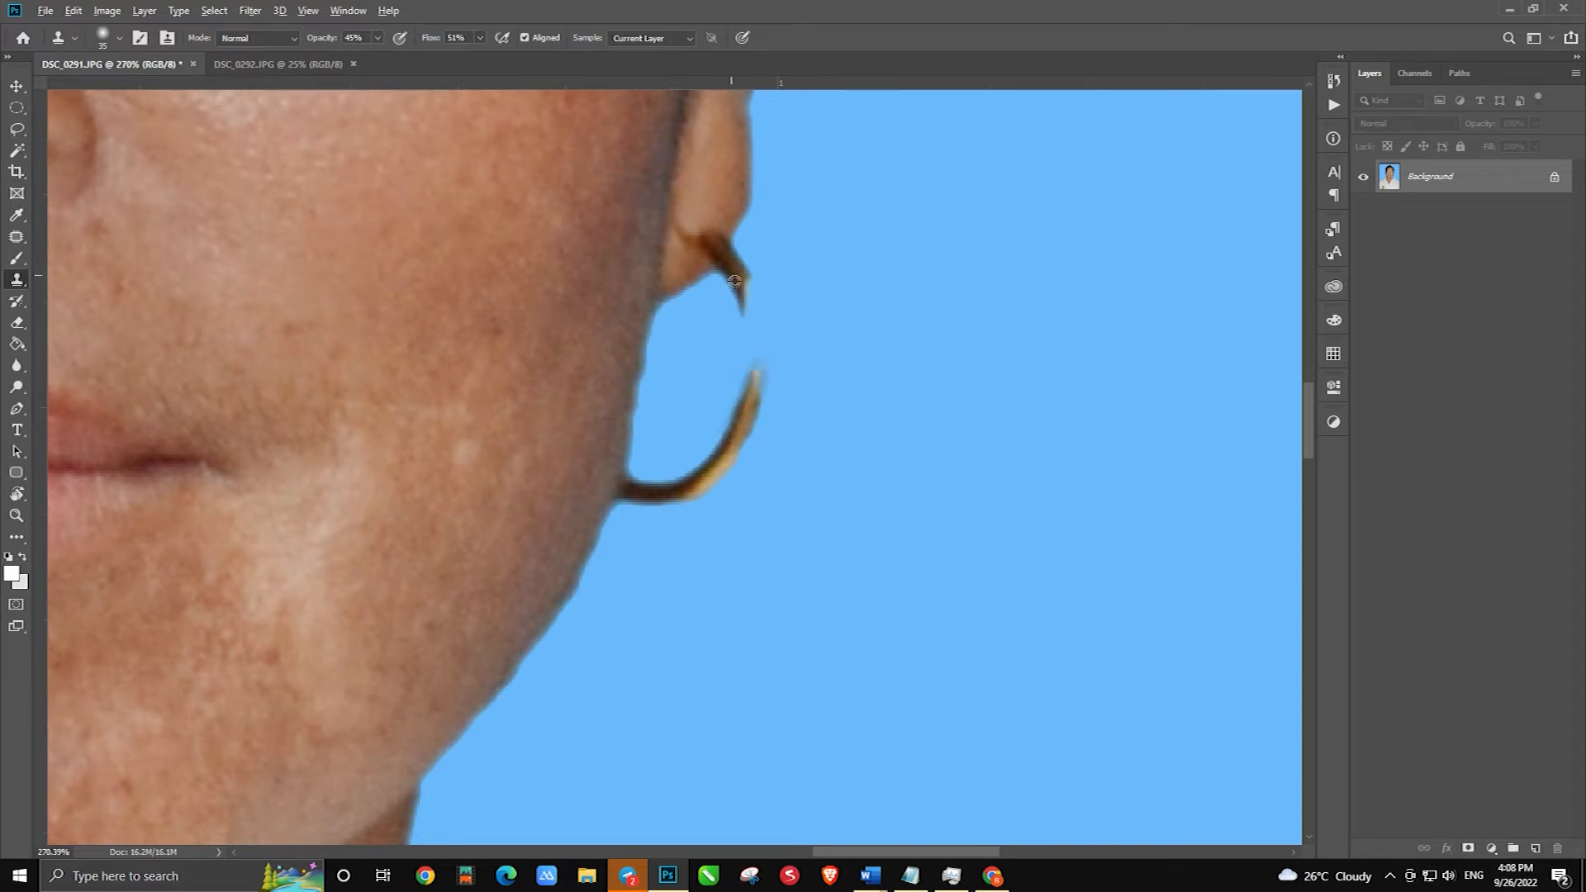
click(736, 305)
click(747, 313)
key(ctrl+z)
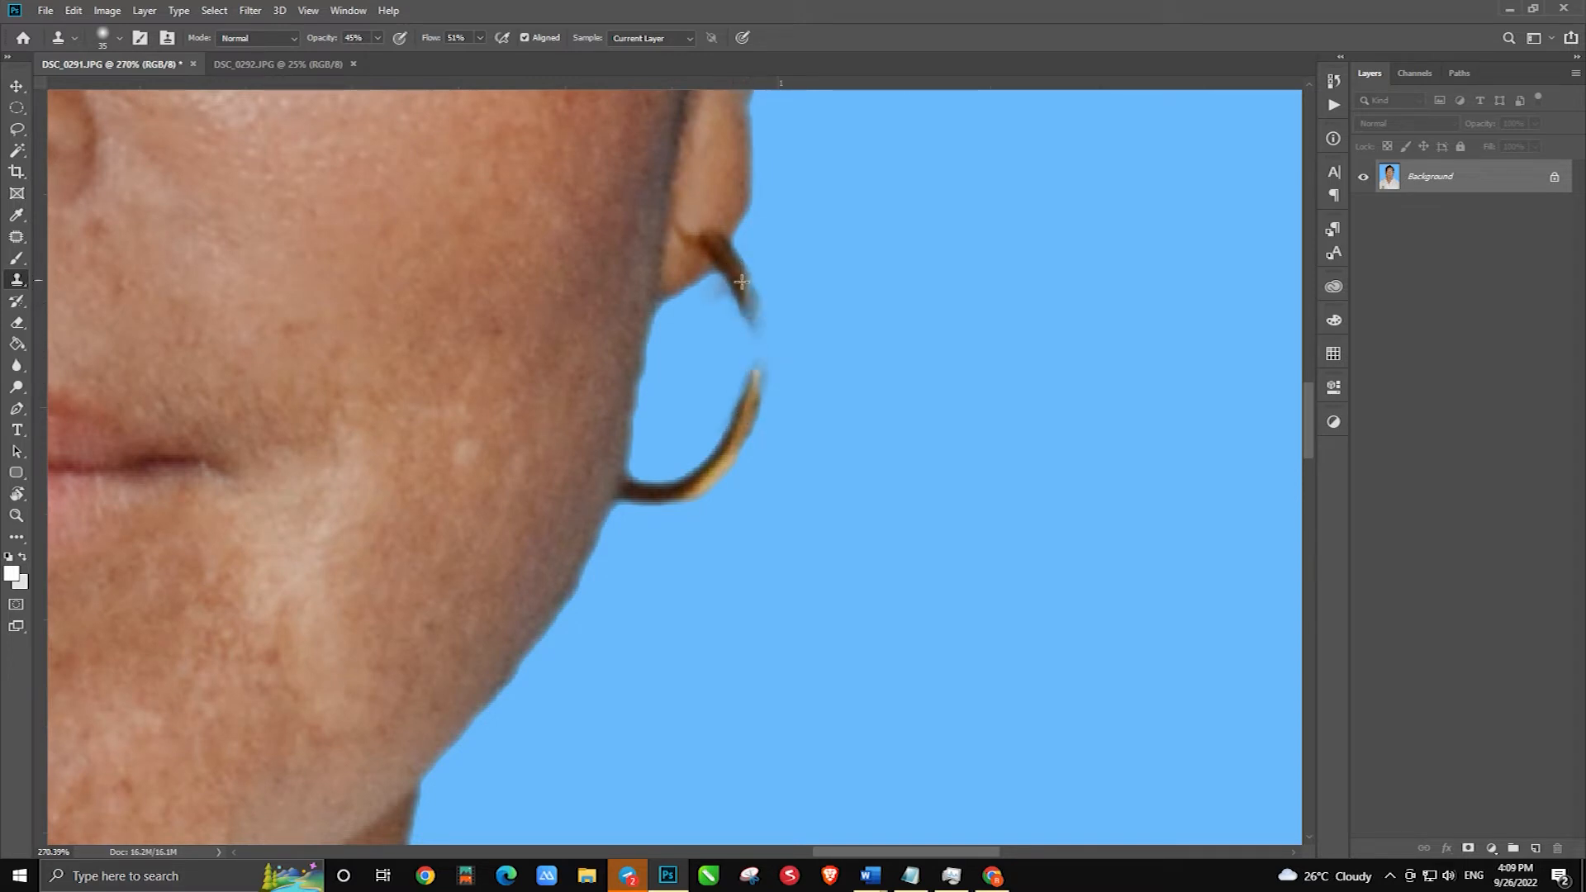
mouse_move(762, 327)
mouse_down()
mouse_move(757, 429)
mouse_move(725, 490)
mouse_move(754, 346)
mouse_up()
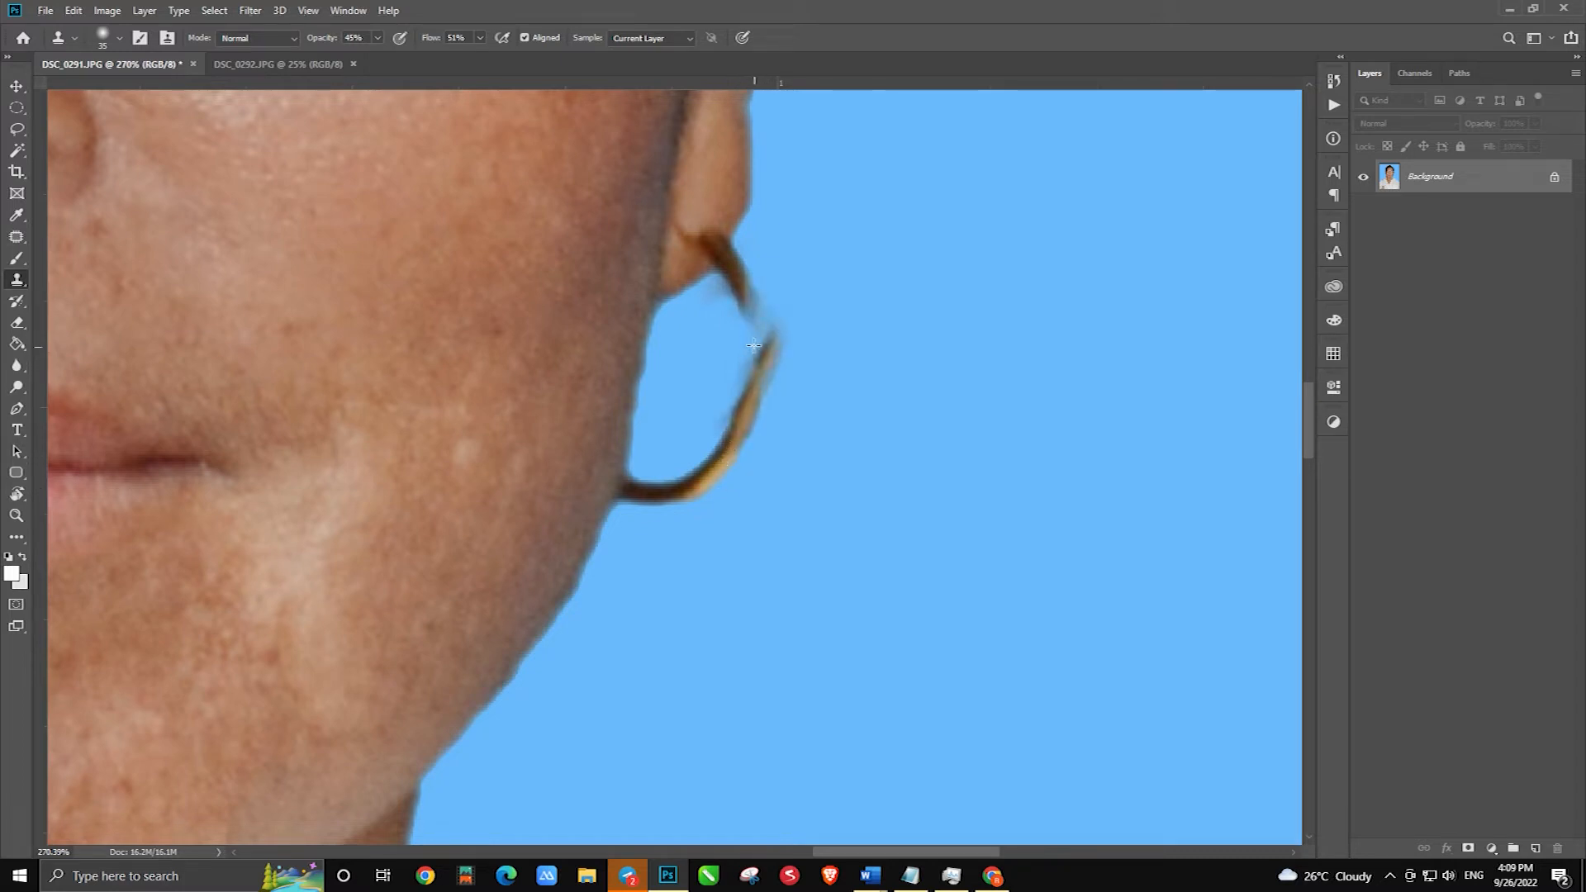
Outline an intact lower section of the damaged earring hoop with the Pen tool, convert it to a selection and feather it by 5 pixels
scroll(720, 340, down, 5)
scroll(776, 507, down, 2)
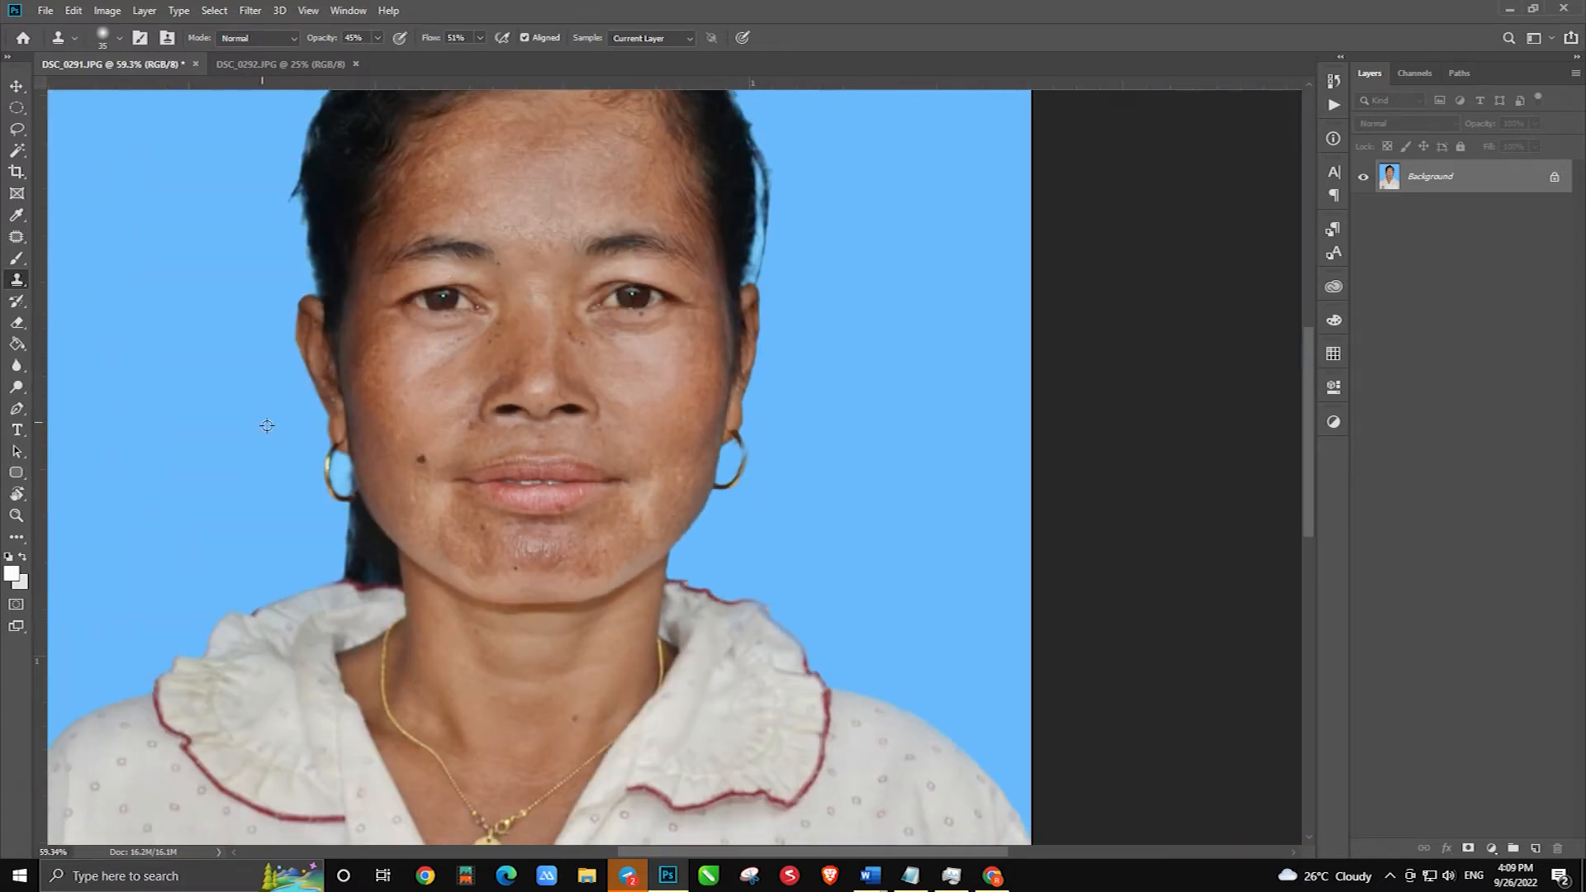
scroll(933, 496, up, 8)
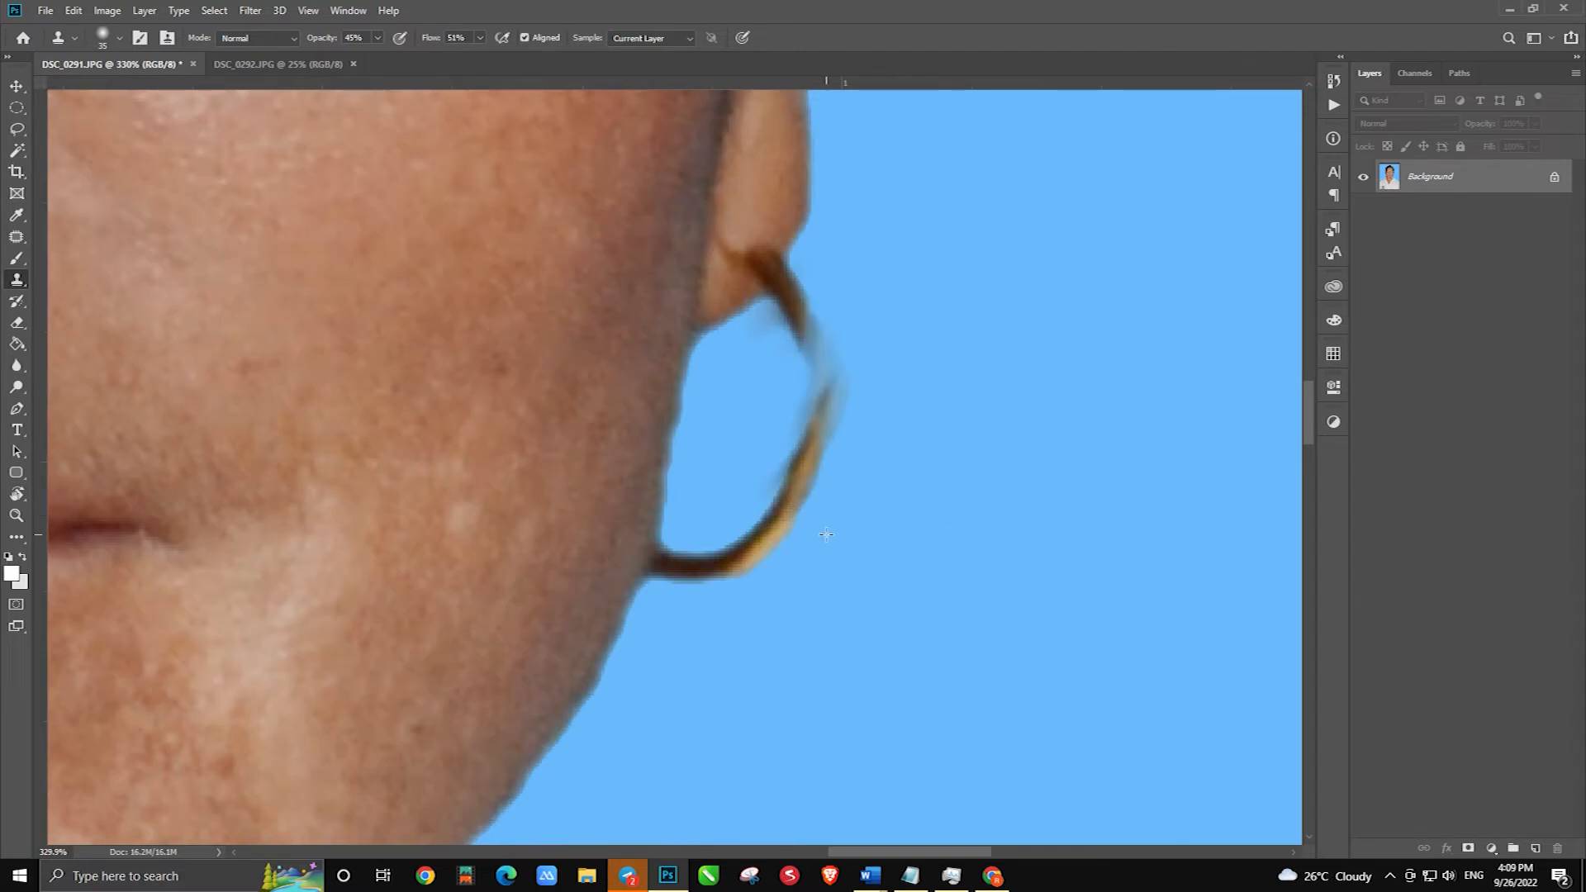
key(p)
scroll(694, 578, up, 2)
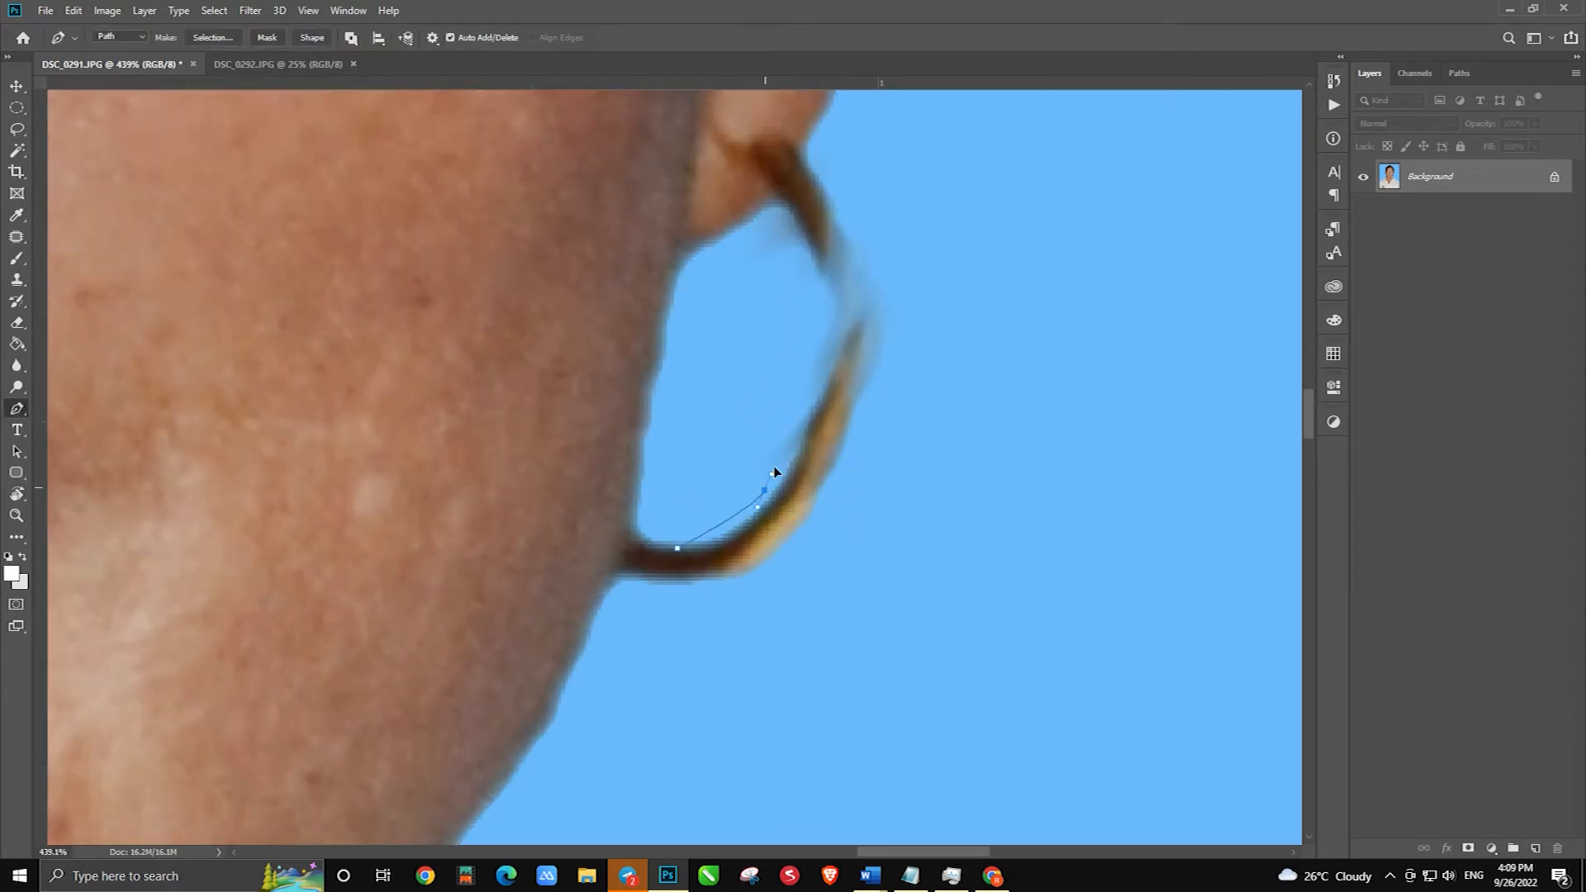
key(ctrl+Return)
click(17, 86)
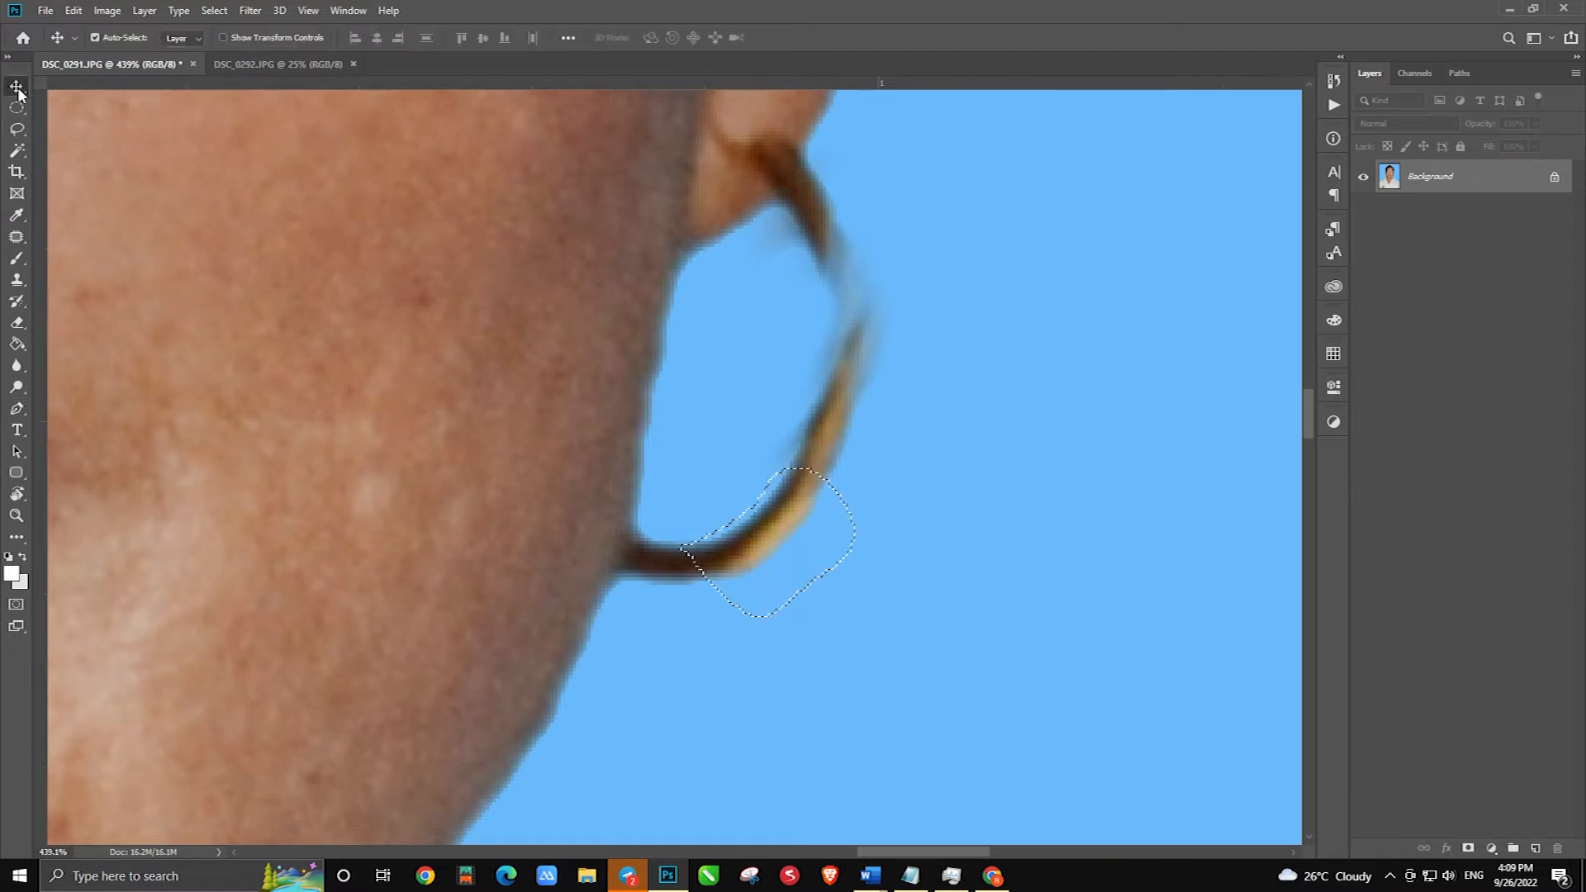
key(shift+F6)
text(5)
key(Return)
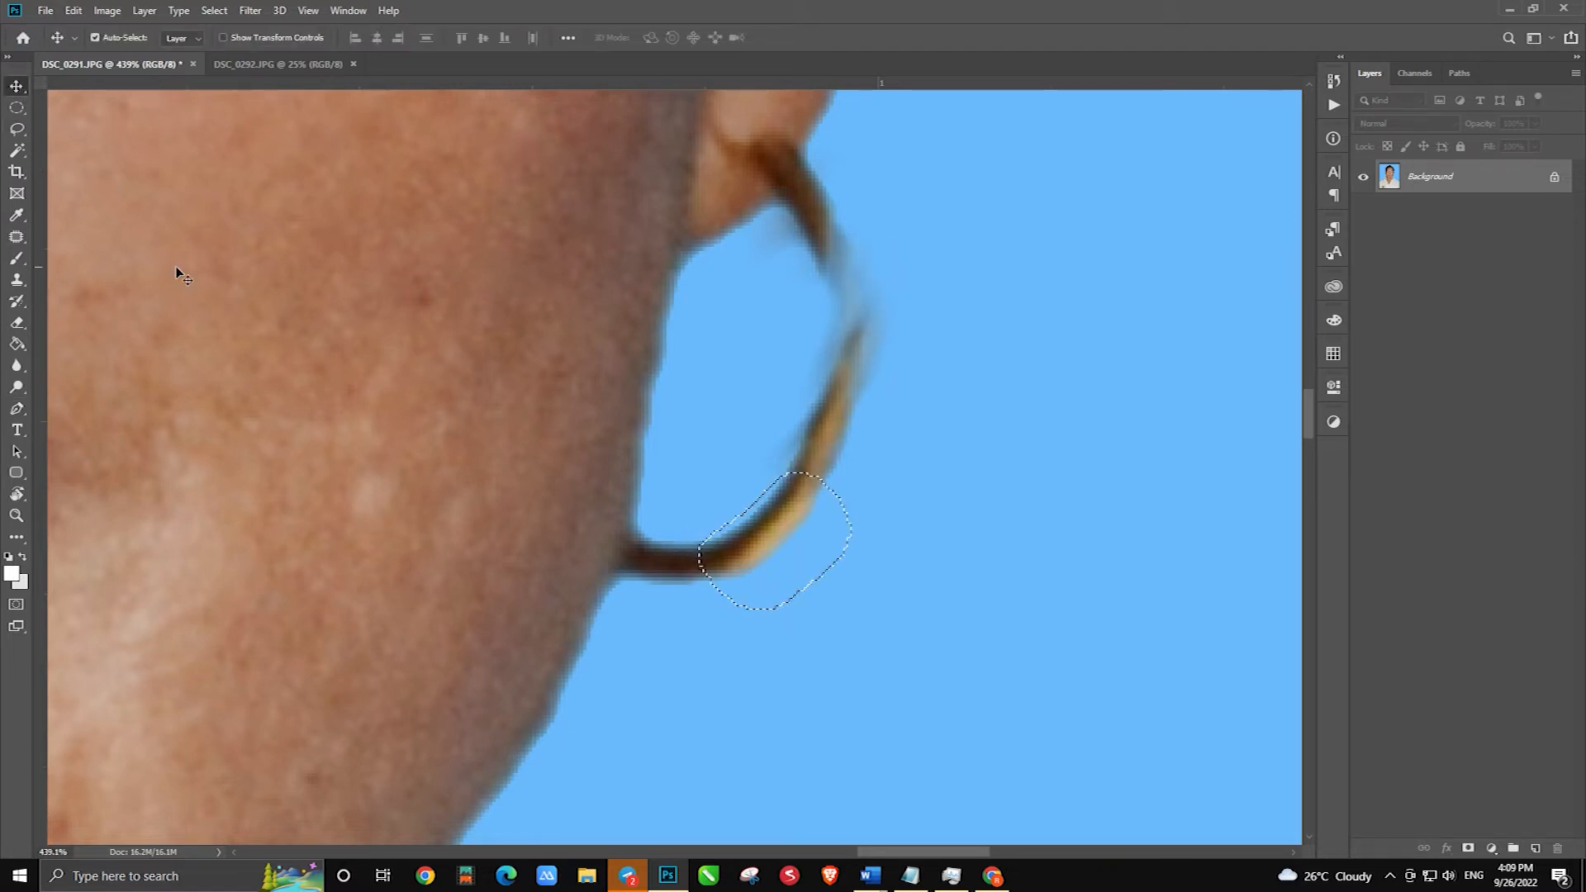
Duplicate the selected earring segment farther up the hoop and rotate it about -20° to follow the curve
scroll(850, 622, up, 3)
drag(850, 622, 943, 442)
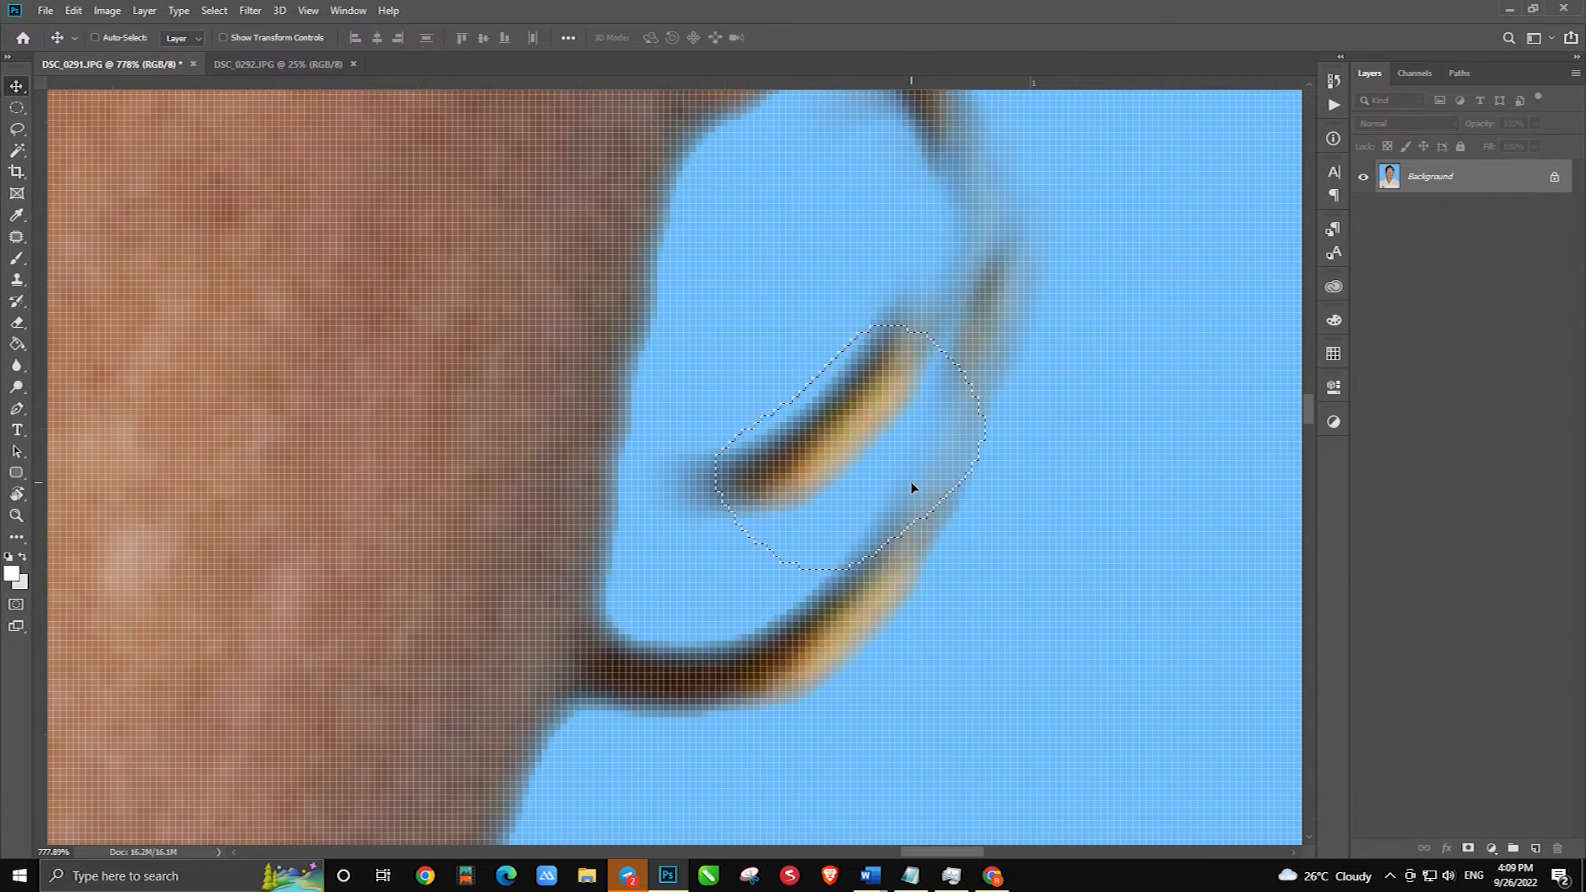
key(ctrl+t)
drag(1085, 461, 1083, 394)
drag(880, 448, 958, 515)
drag(1106, 446, 1171, 413)
drag(1057, 416, 1065, 430)
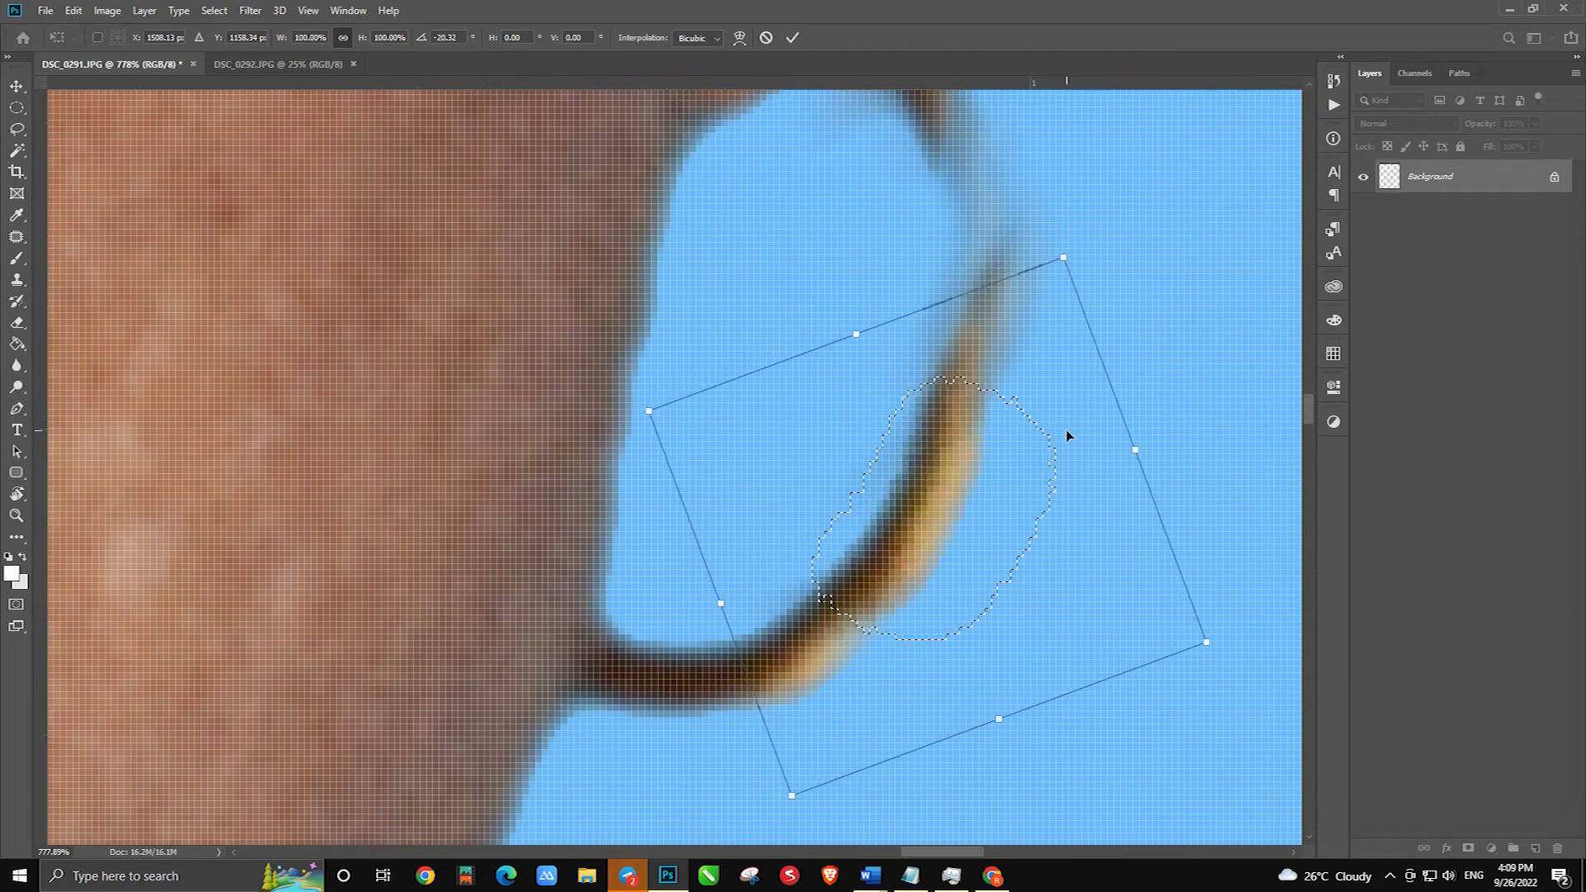
alt+click(981, 411)
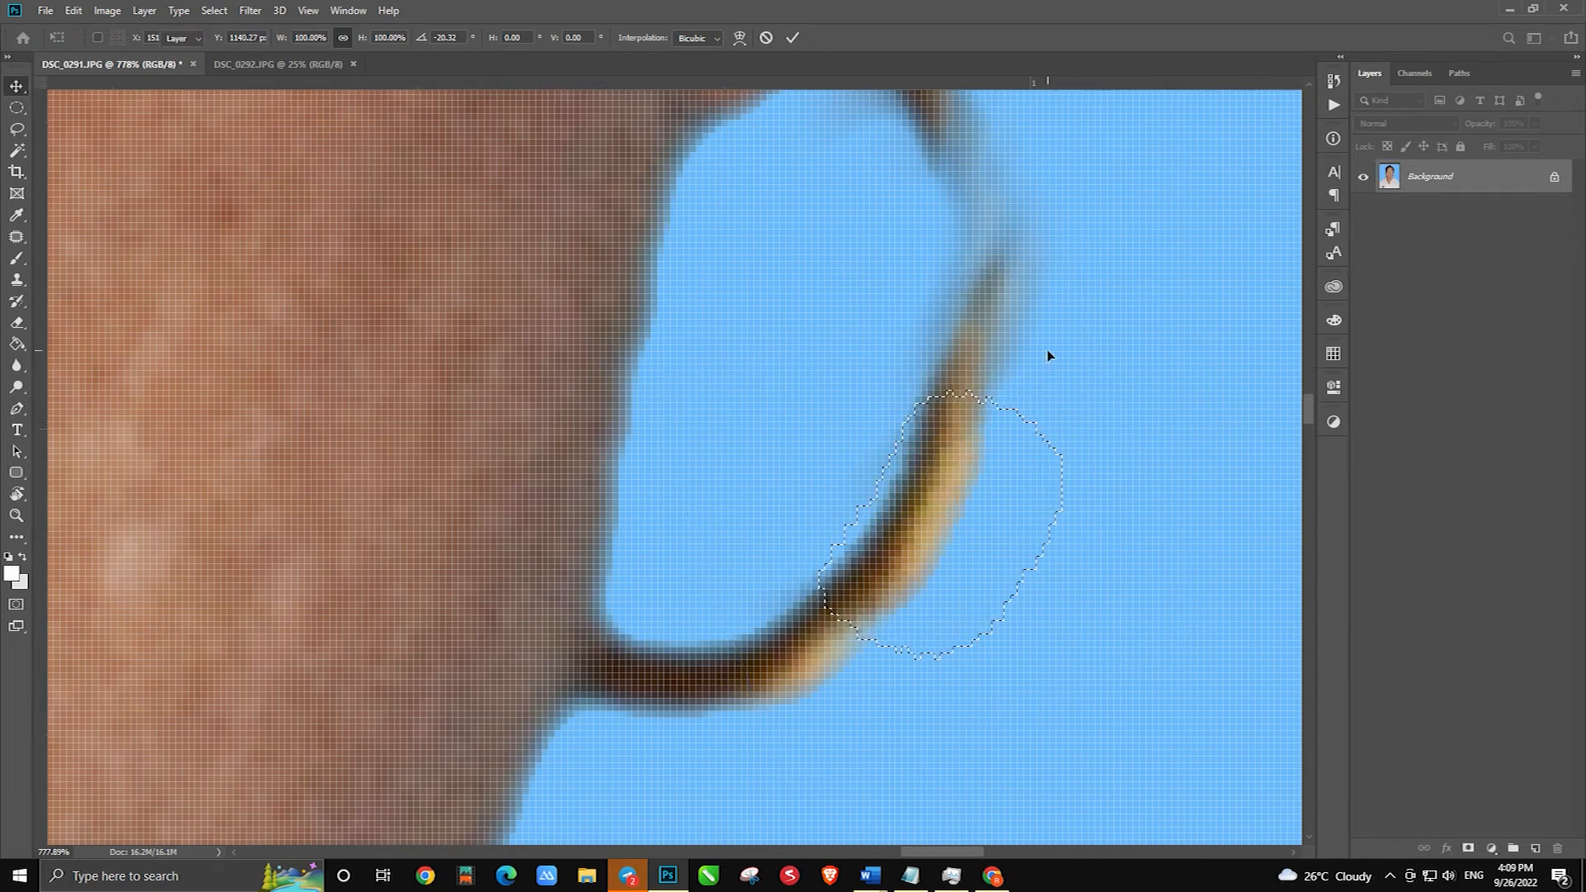
key(Return)
Duplicate the earring segment upward again and rotate and position it over the remaining gap in the hoop
drag(939, 524, 1022, 332)
key(ctrl+t)
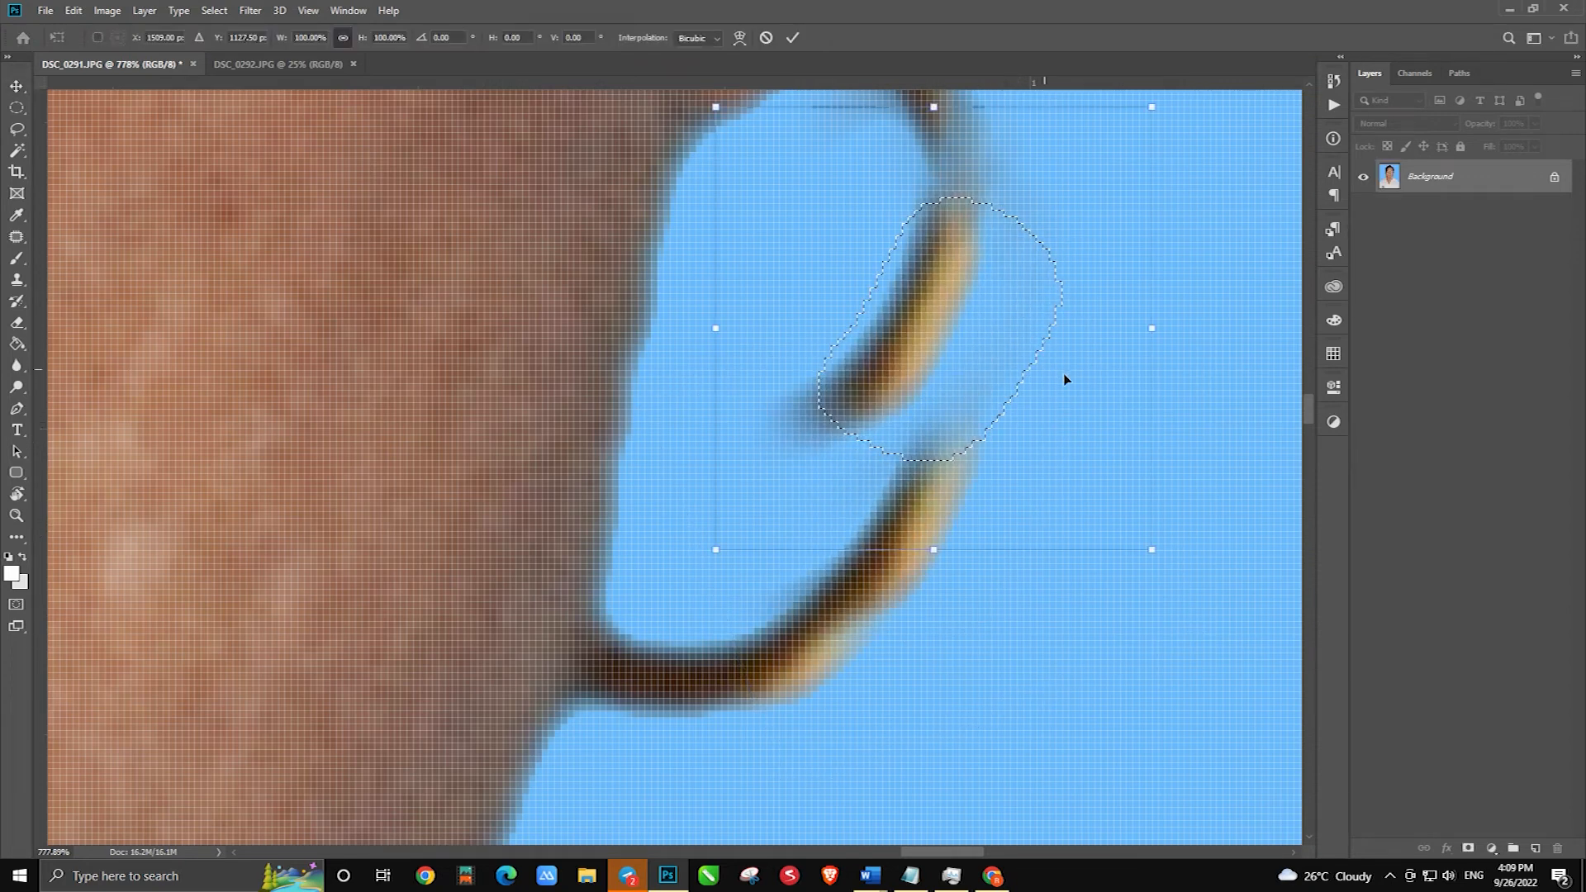
drag(1231, 467, 1266, 341)
drag(1088, 375, 1150, 376)
Warp the duplicated segment so both ends join the hoop in a smooth curve, and apply the transformation
scroll(967, 443, down, 2)
right_click(989, 283)
click(1065, 385)
drag(982, 177, 929, 171)
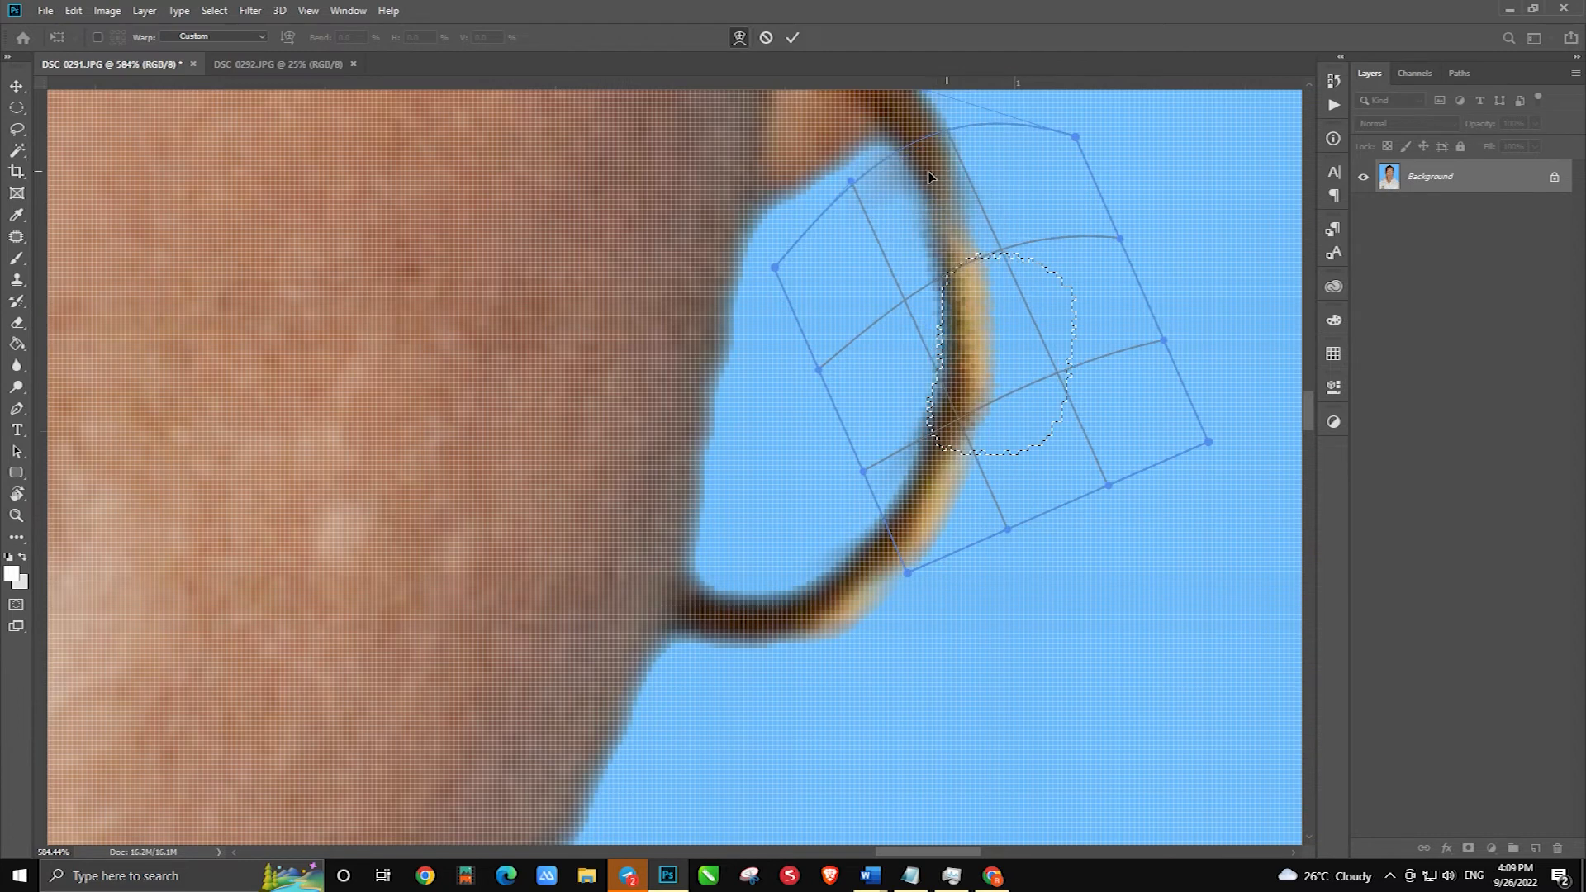
drag(927, 542, 923, 560)
drag(960, 233, 961, 207)
key(Return)
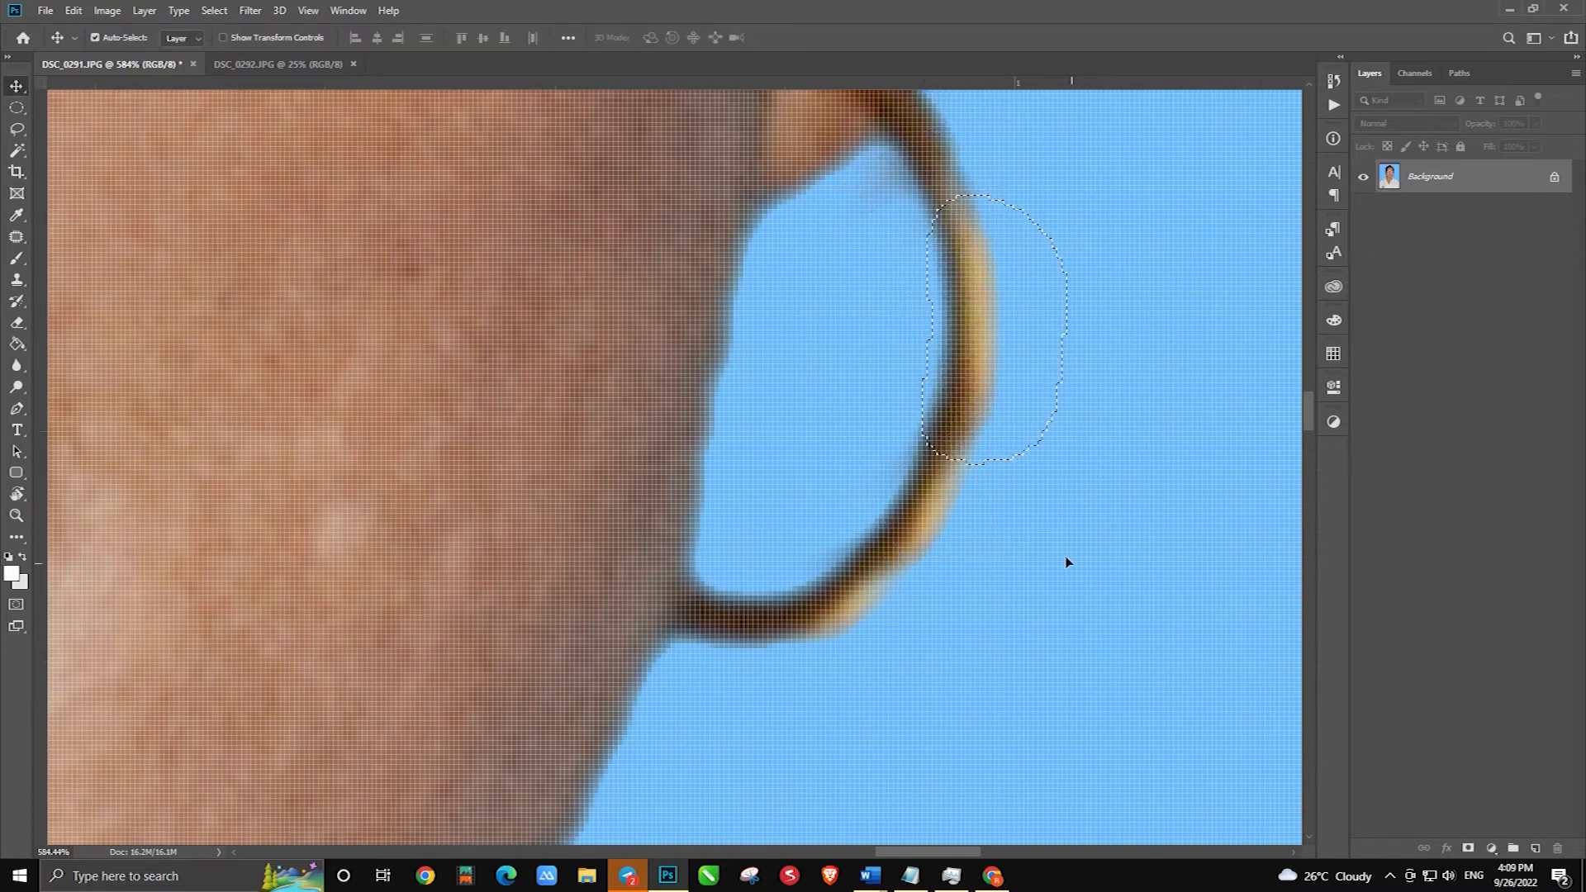
Select the darker skin areas of the woman's face and neck with the Magic Wand and feather the selection by 10 pixels
scroll(904, 478, down, 10)
scroll(885, 472, down, 3)
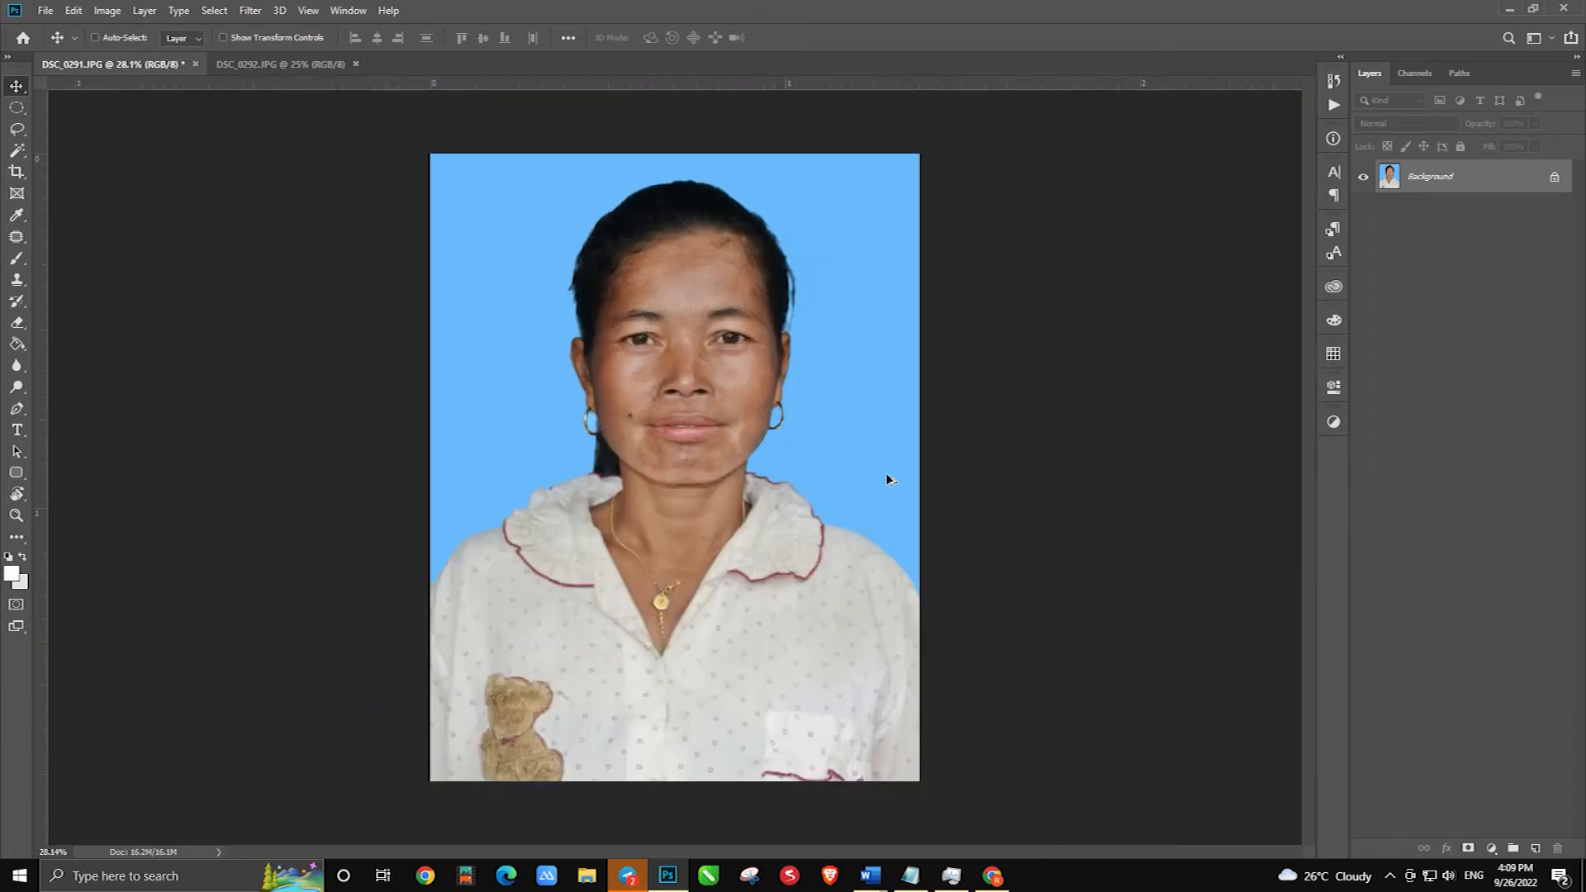
scroll(612, 305, up, 4)
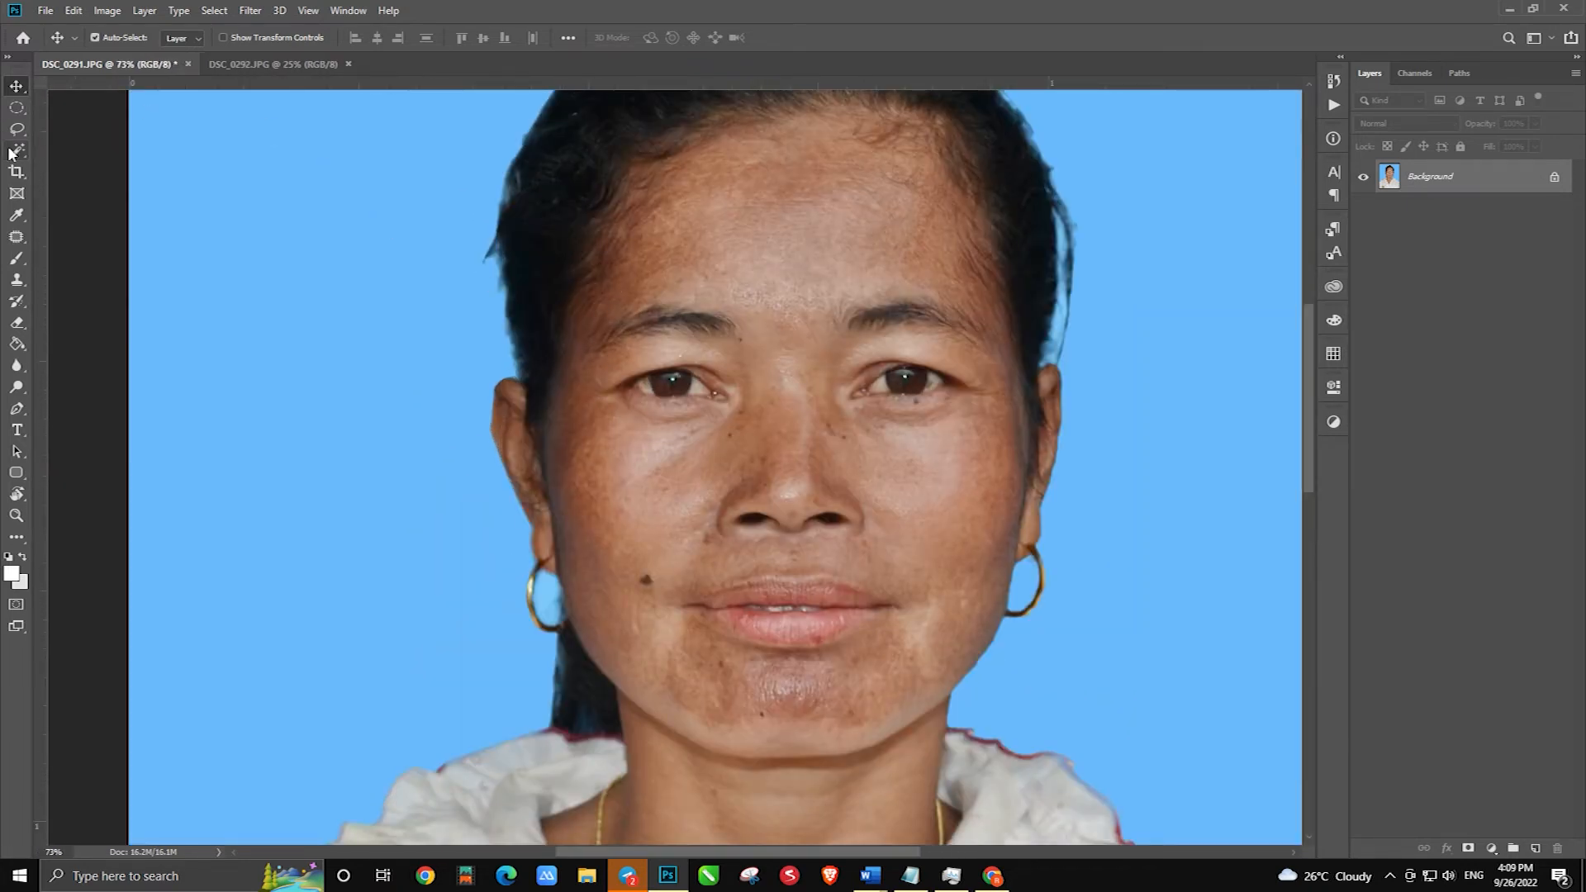
click(11, 152)
click(582, 347)
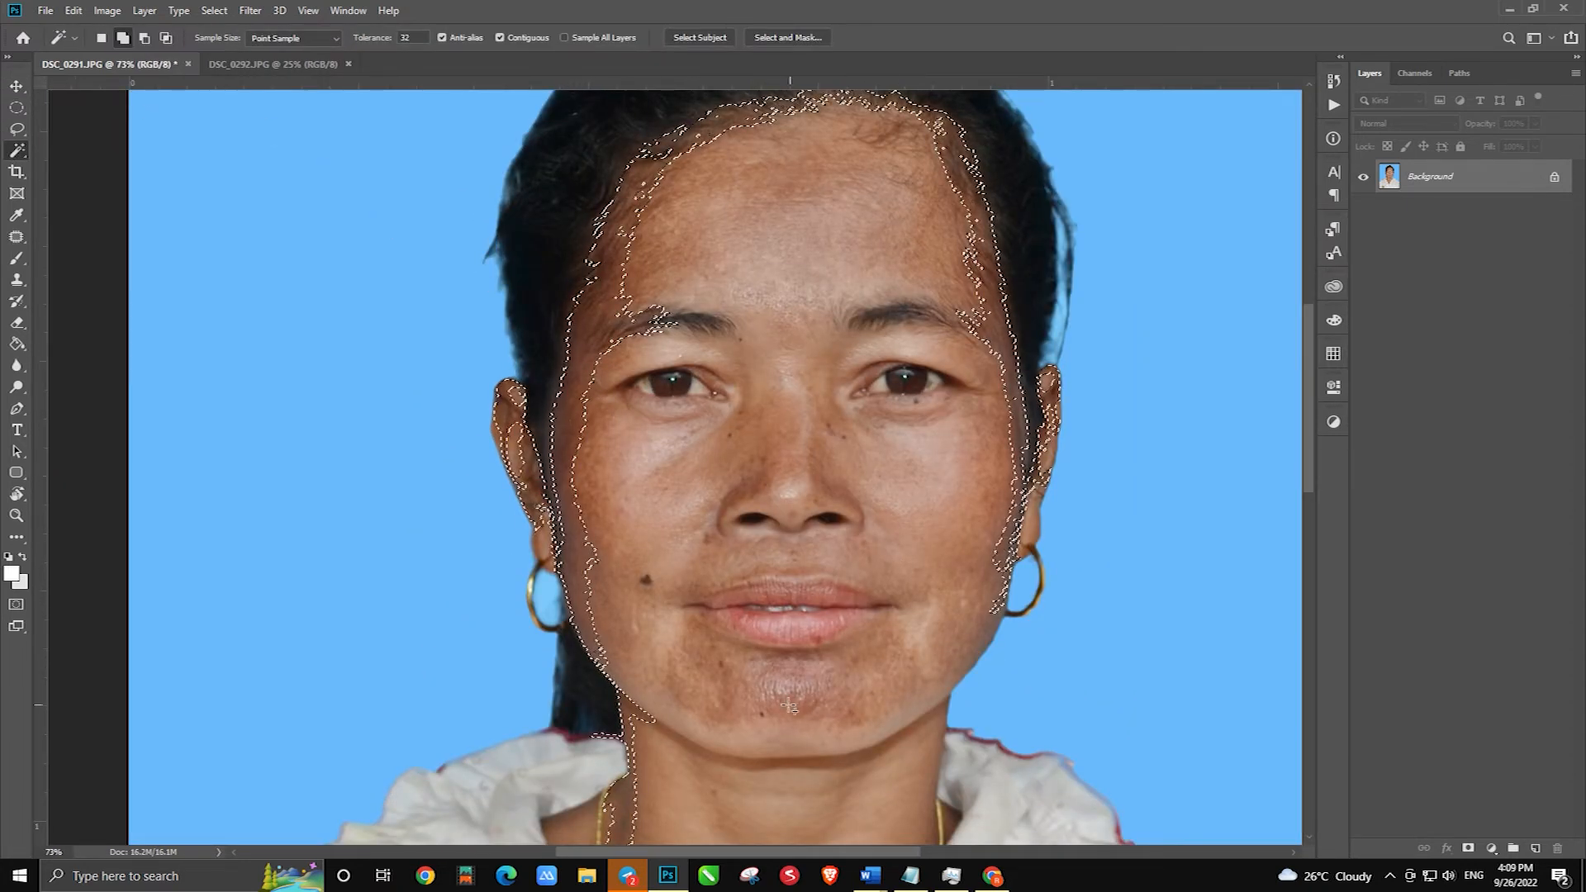
scroll(670, 748, down, 3)
click(669, 749)
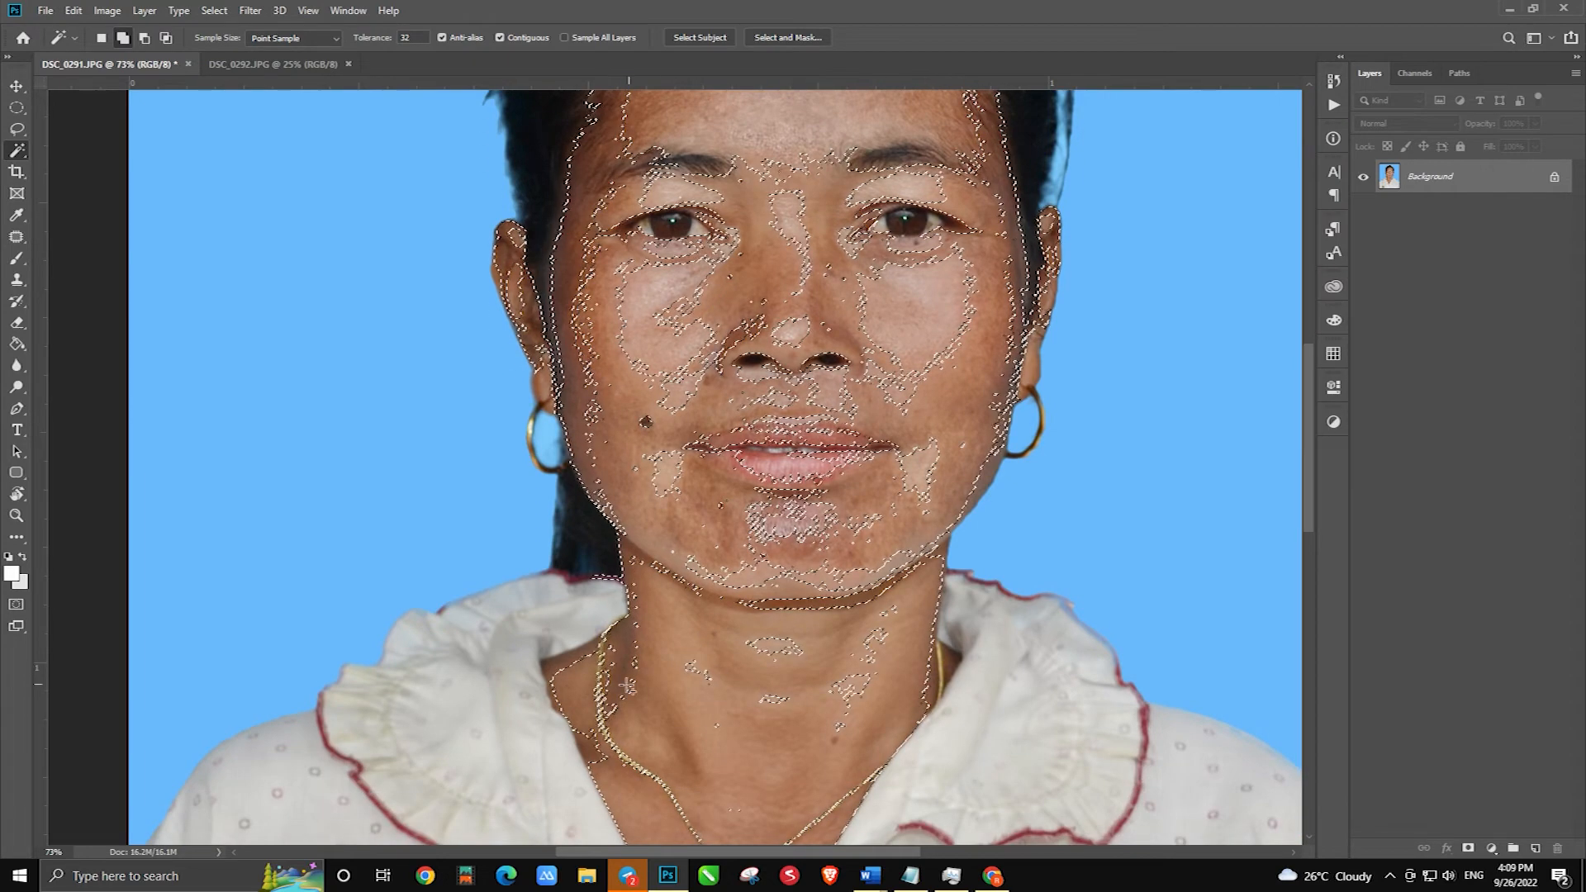
scroll(653, 718, up, 2)
key(shift+F6)
text(10)
key(Return)
Brighten the selected skin with a Curves point at about input 104, output 128, and clear the selection
key(ctrl+m)
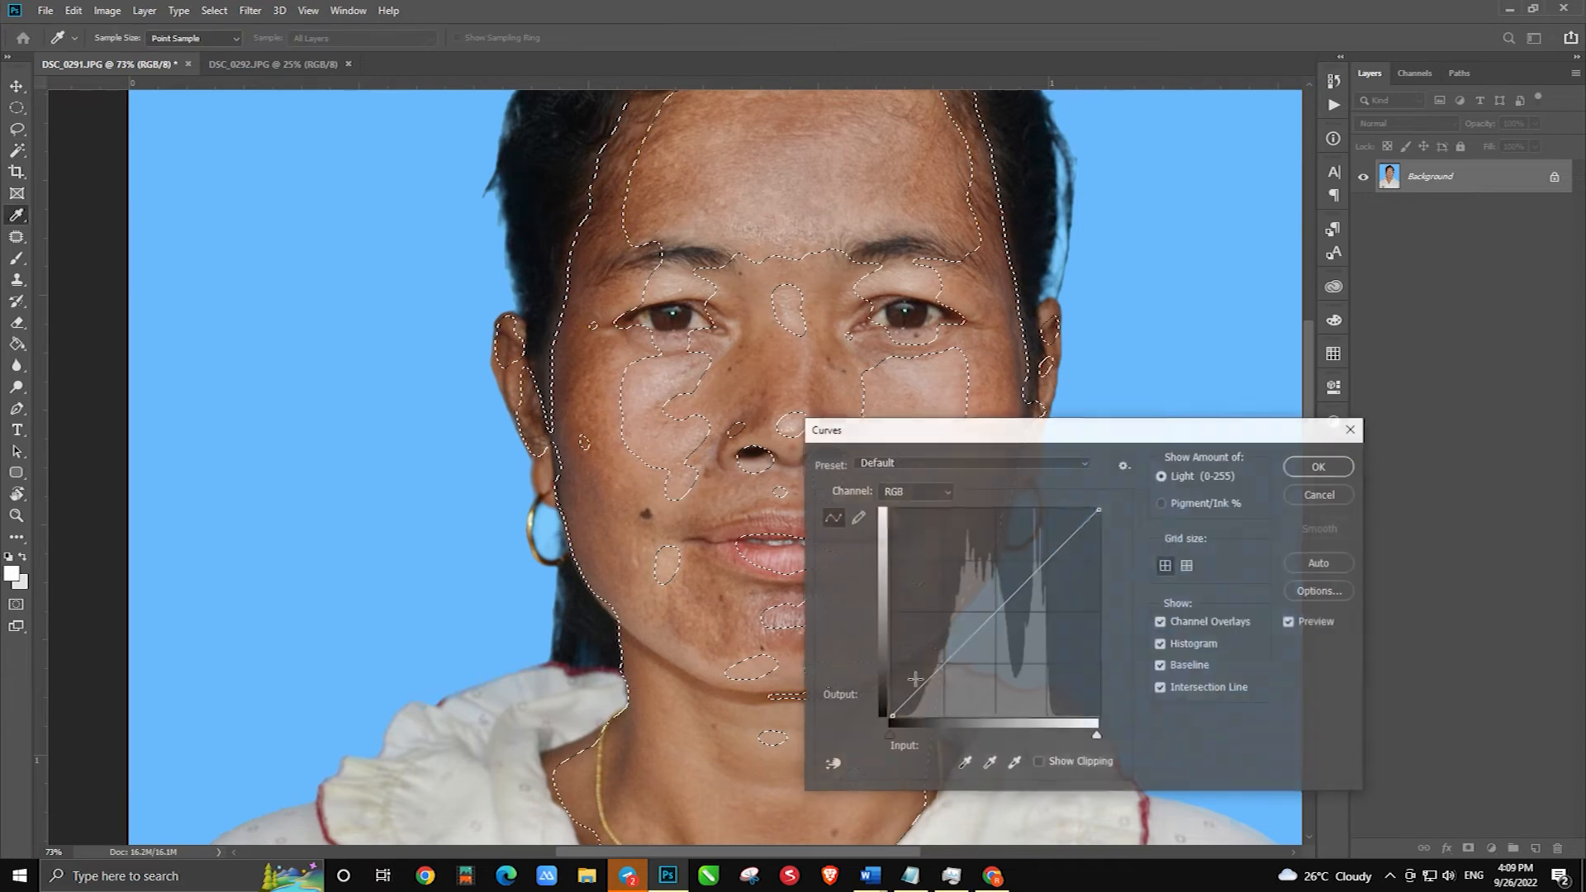
drag(971, 621, 975, 605)
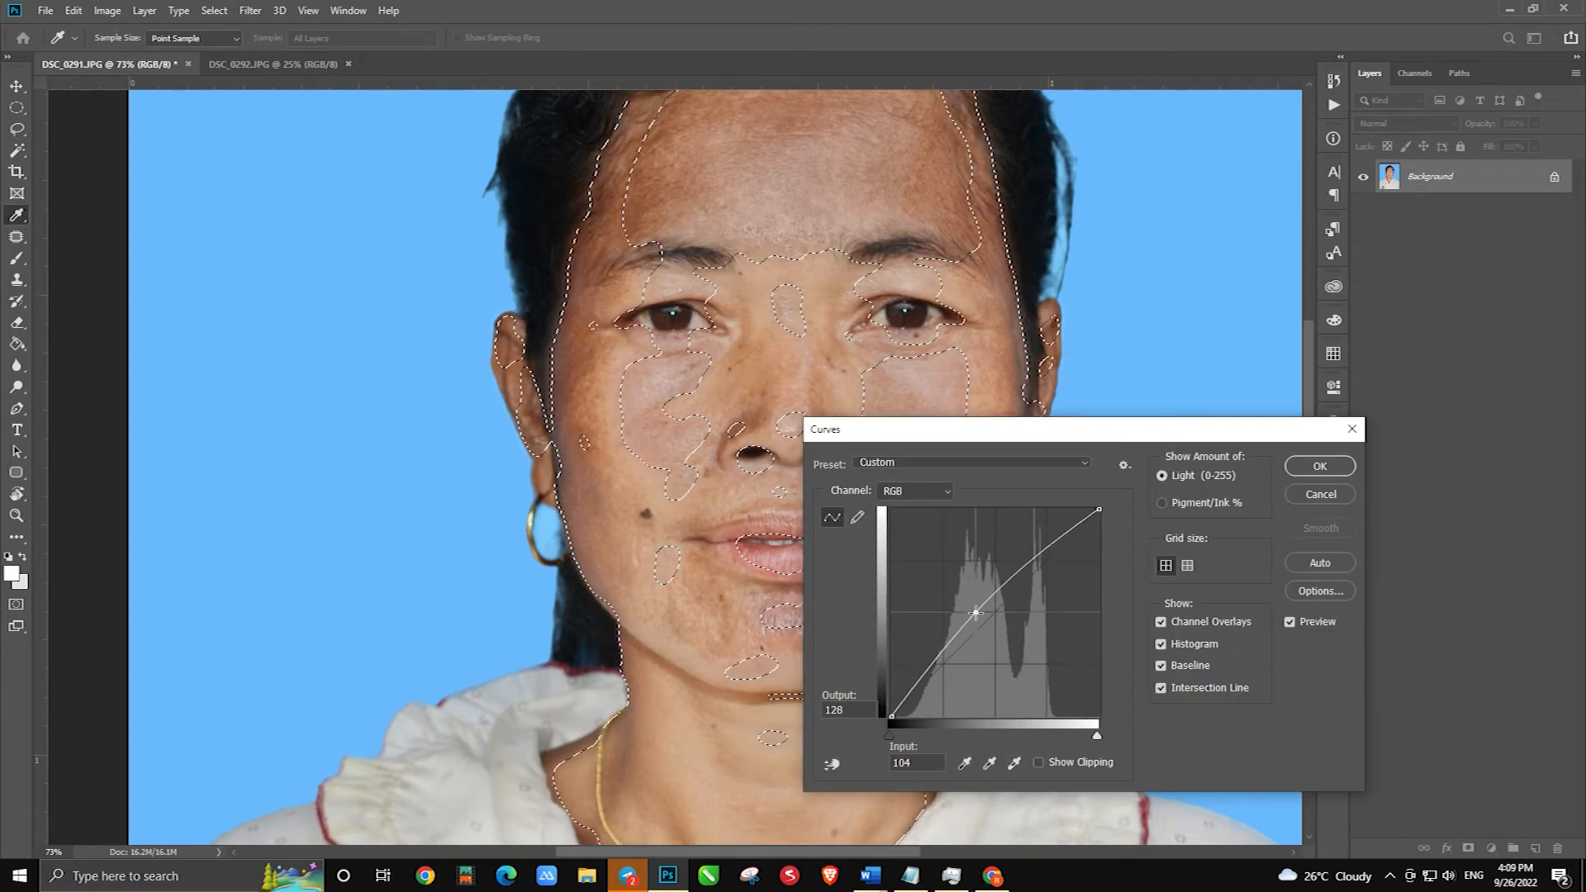
key(Return)
key(ctrl+d)
key(ctrl+0)
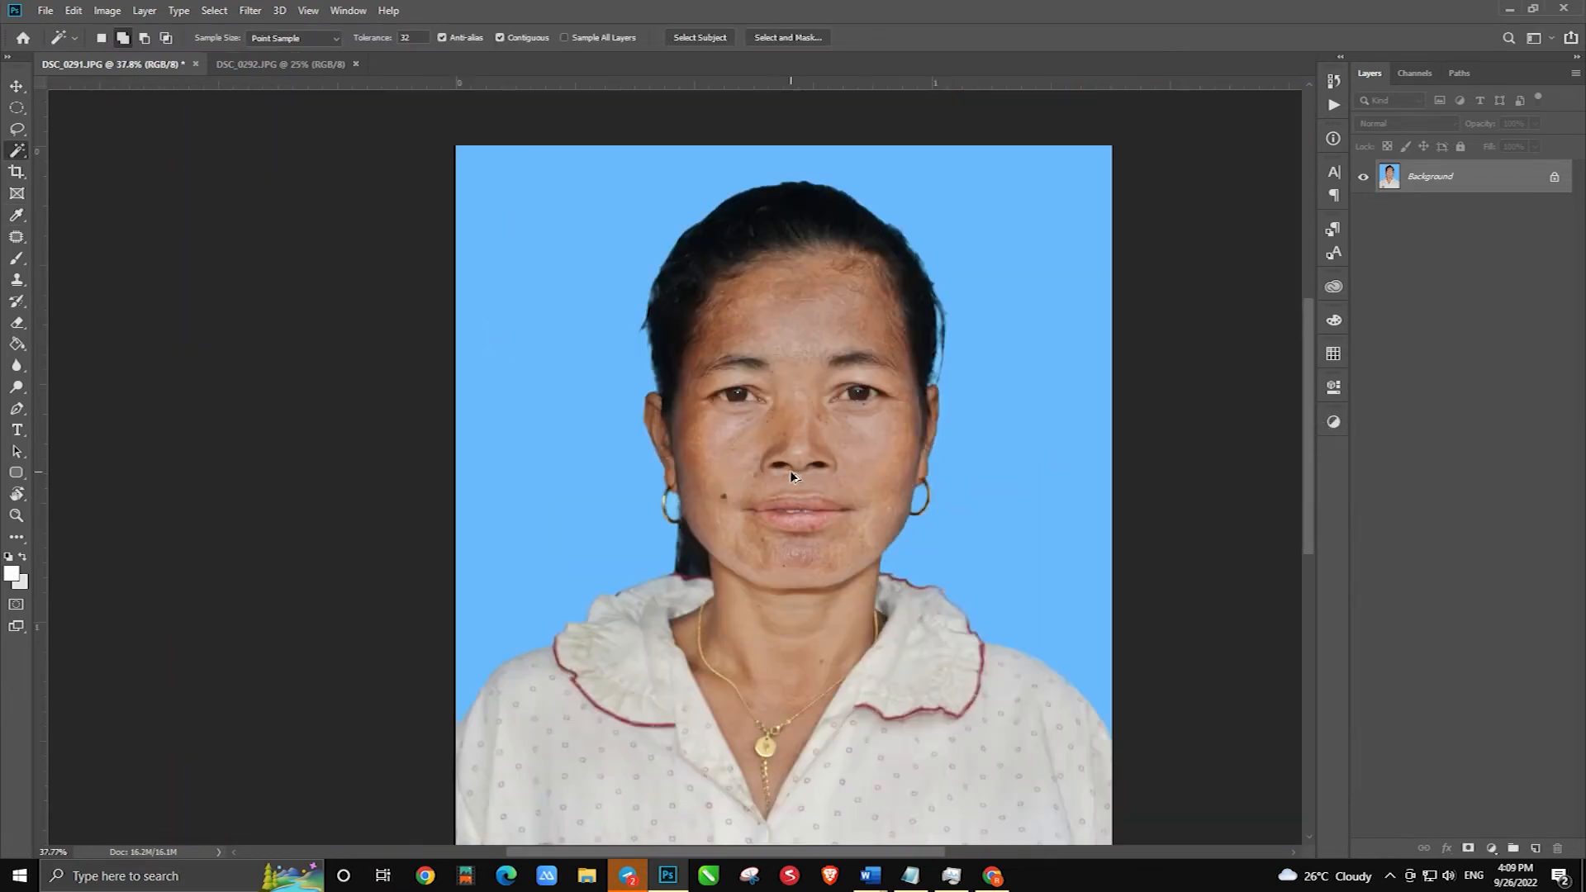
Brighten the highlights of the whole portrait slightly with Levels and raise its saturation to about +6
scroll(787, 469, up, 4)
scroll(766, 378, down, 2)
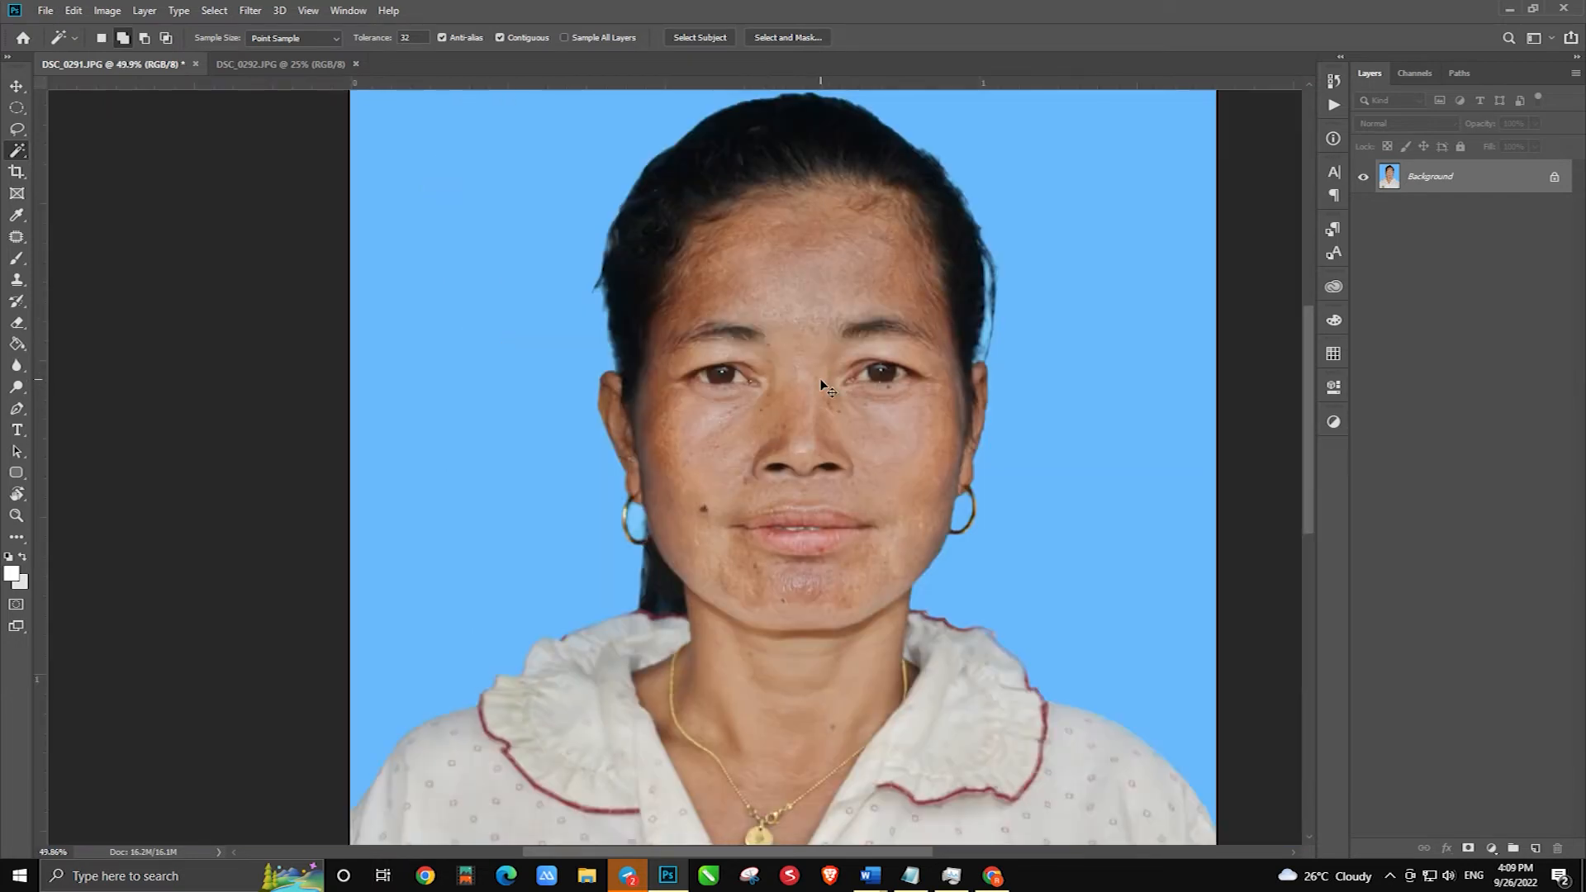
key(ctrl+l)
drag(1175, 389, 1156, 389)
key(Return)
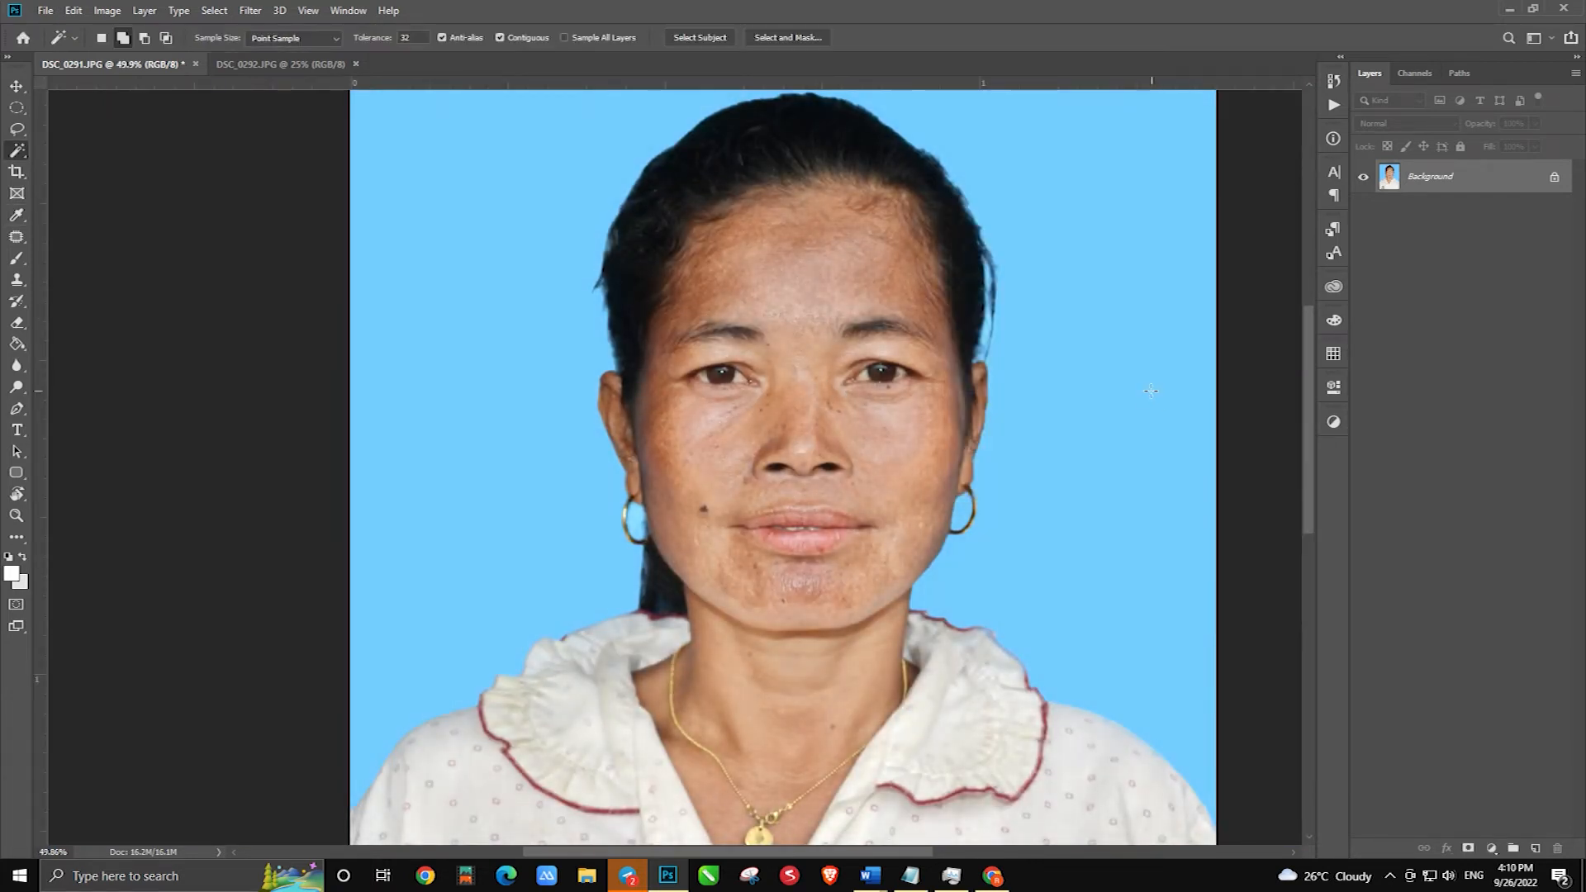
key(ctrl+u)
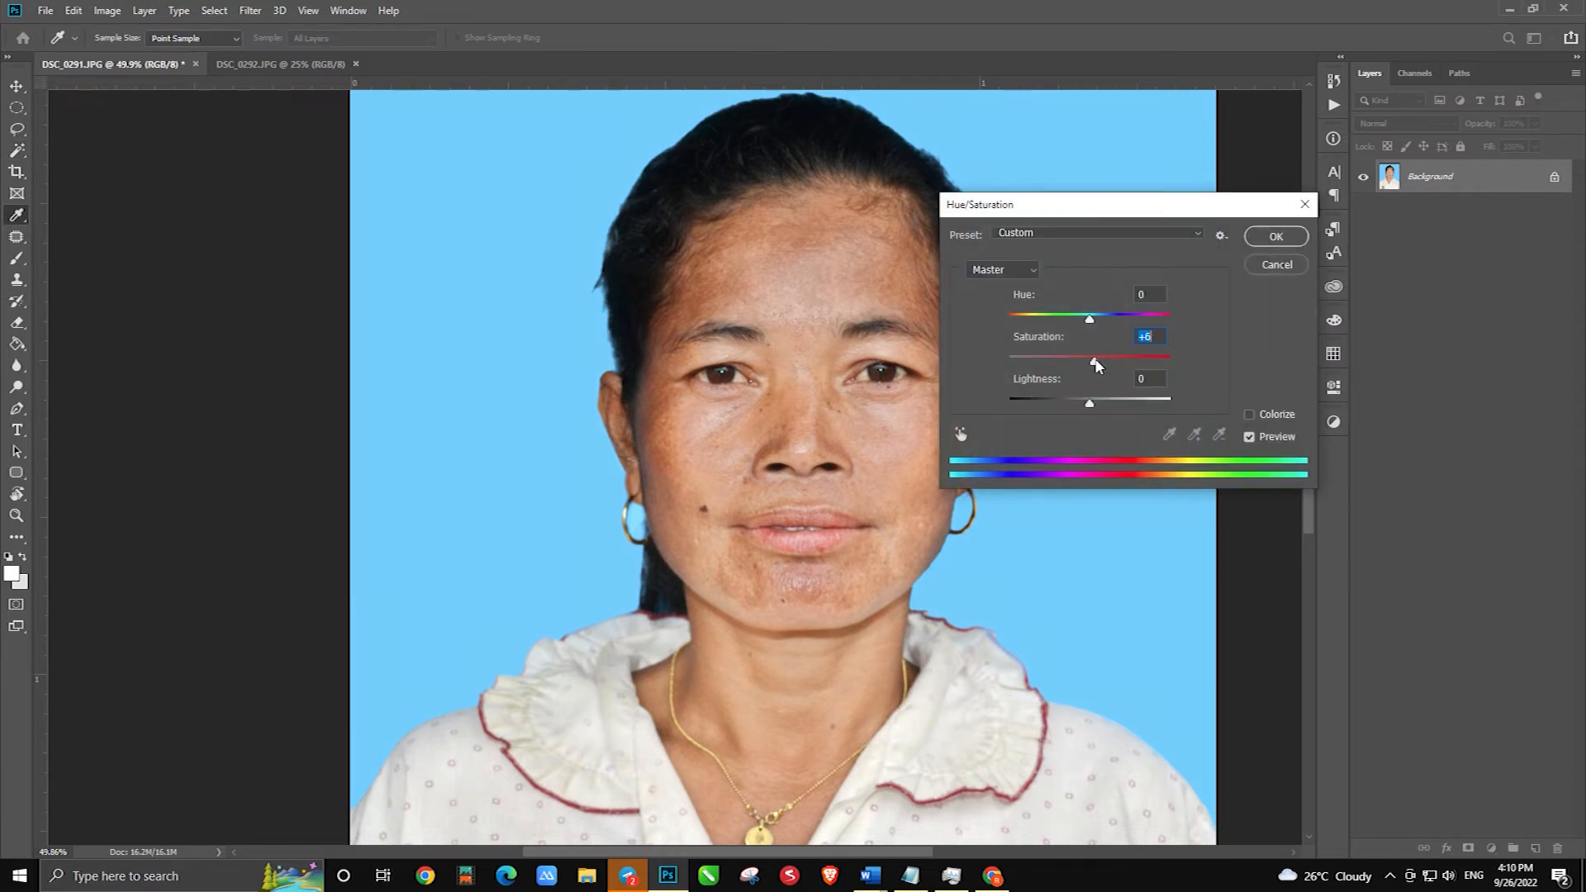
key(Return)
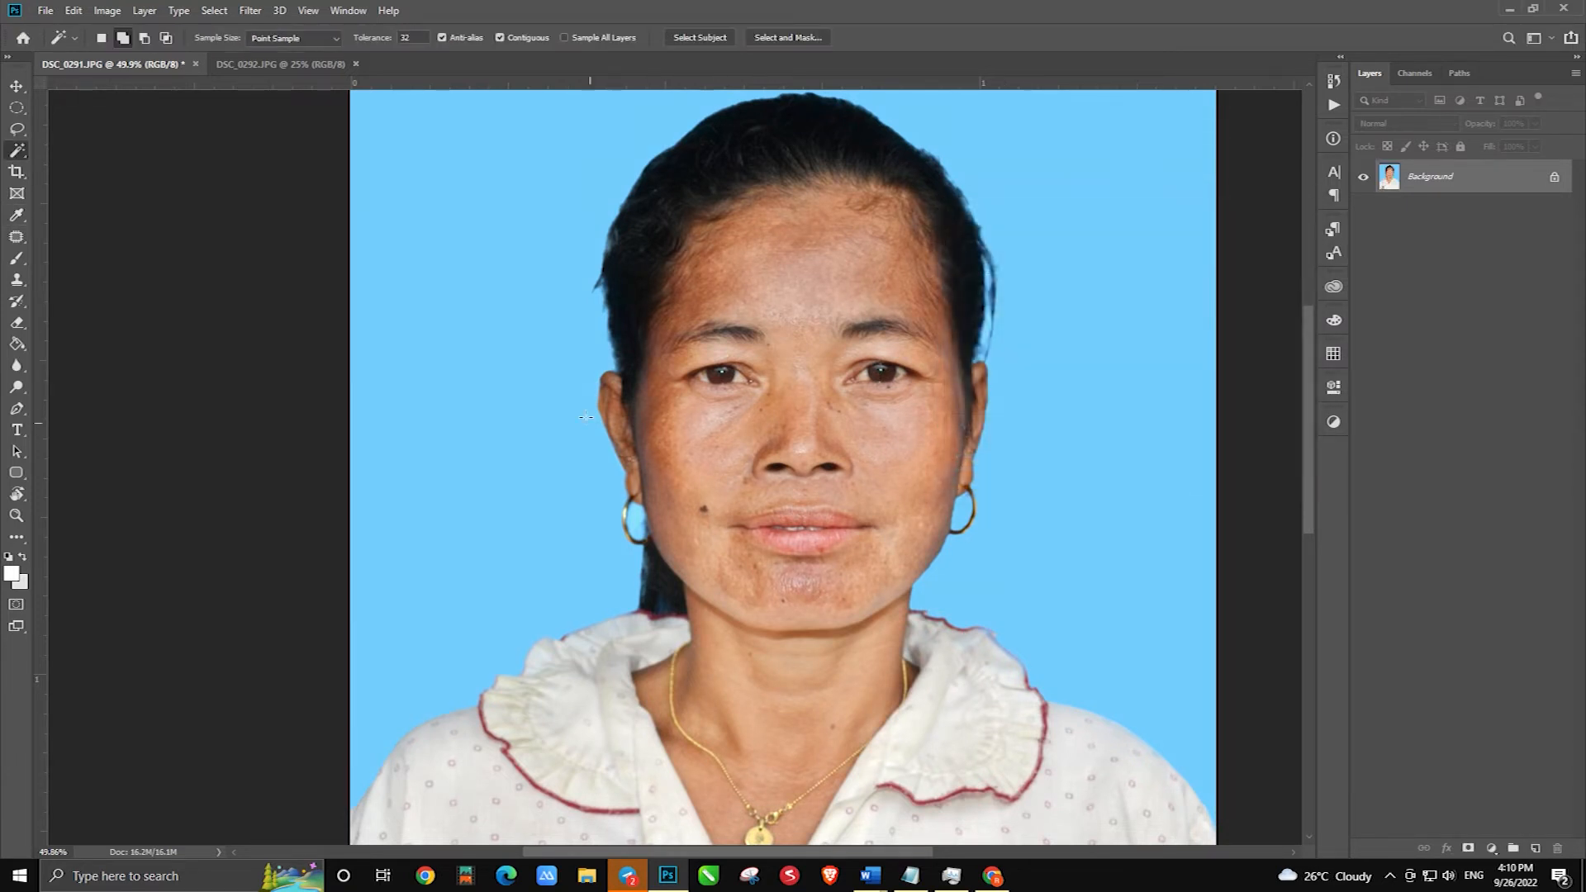
Select the blue background, feather the selection by 2 pixels, refill it with light blue and deselect
scroll(636, 400, down, 3)
click(539, 367)
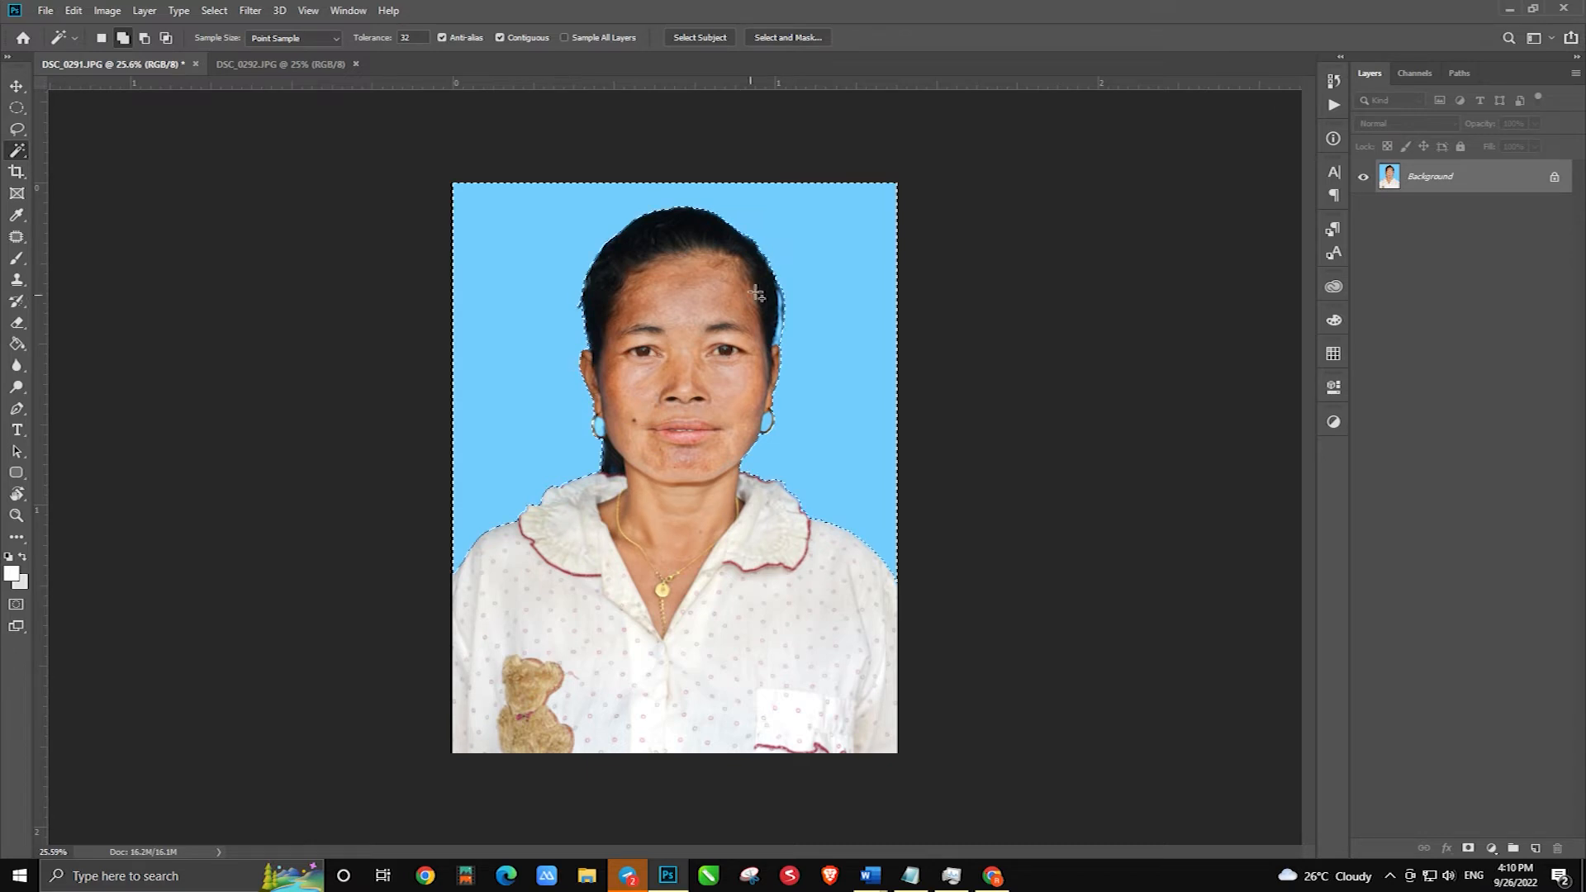
key(shift+F6)
text(2)
key(Return)
key(shift+F5)
key(Return)
key(ctrl+d)
Unlock the Background layer and enlarge the canvas to 15 cm wide and about 10 cm high, keeping the portrait centred
scroll(808, 269, down, 2)
click(1553, 176)
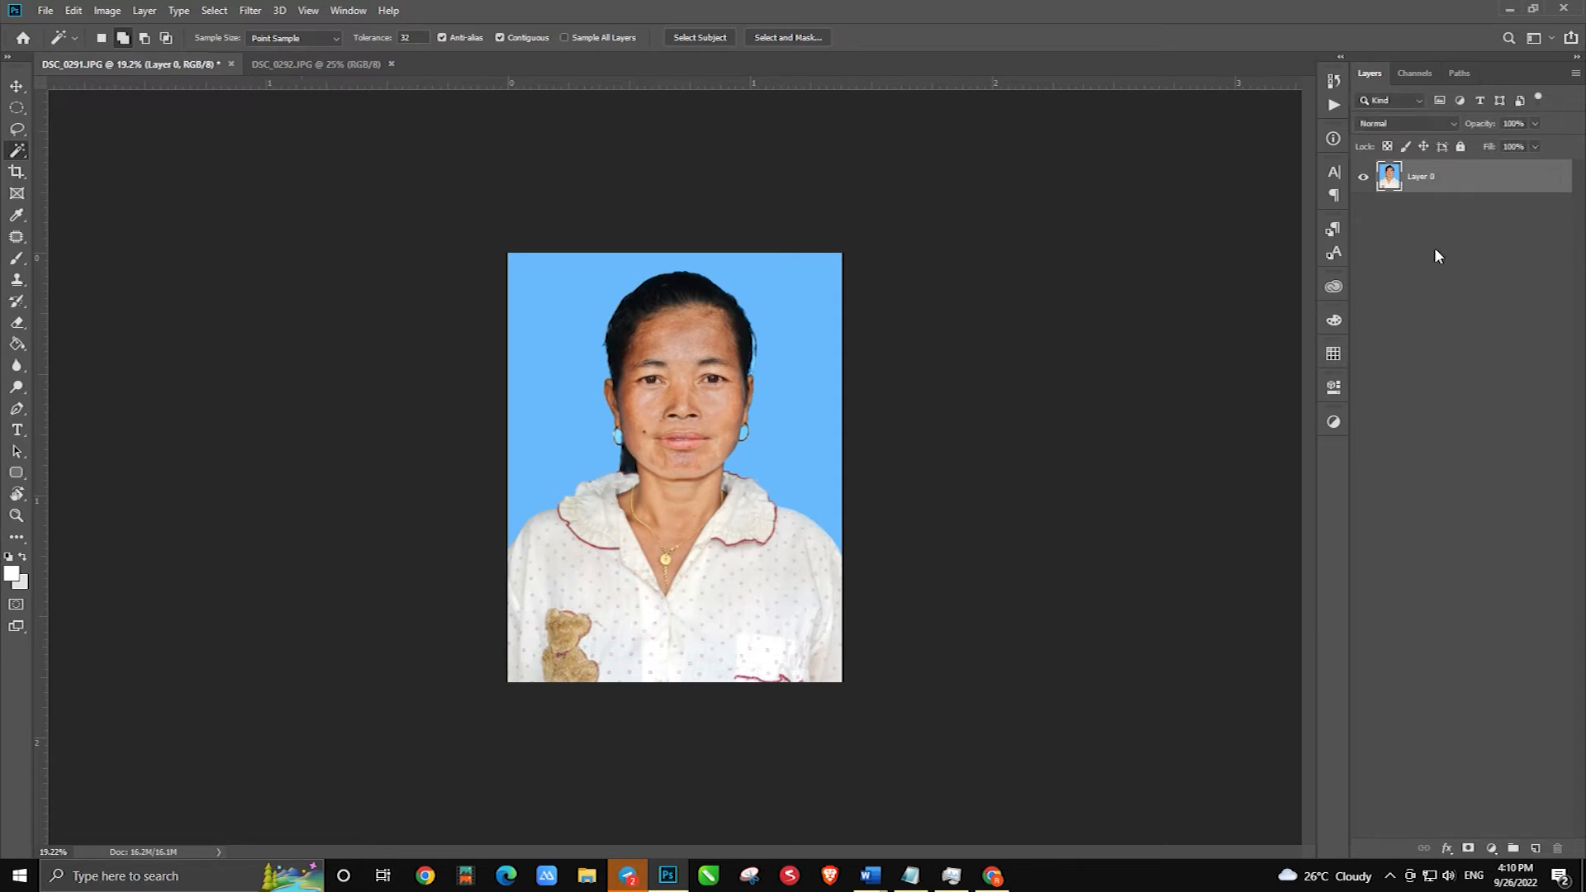
key(alt+ctrl+i)
key(Escape)
key(alt+ctrl+c)
click(939, 352)
click(933, 413)
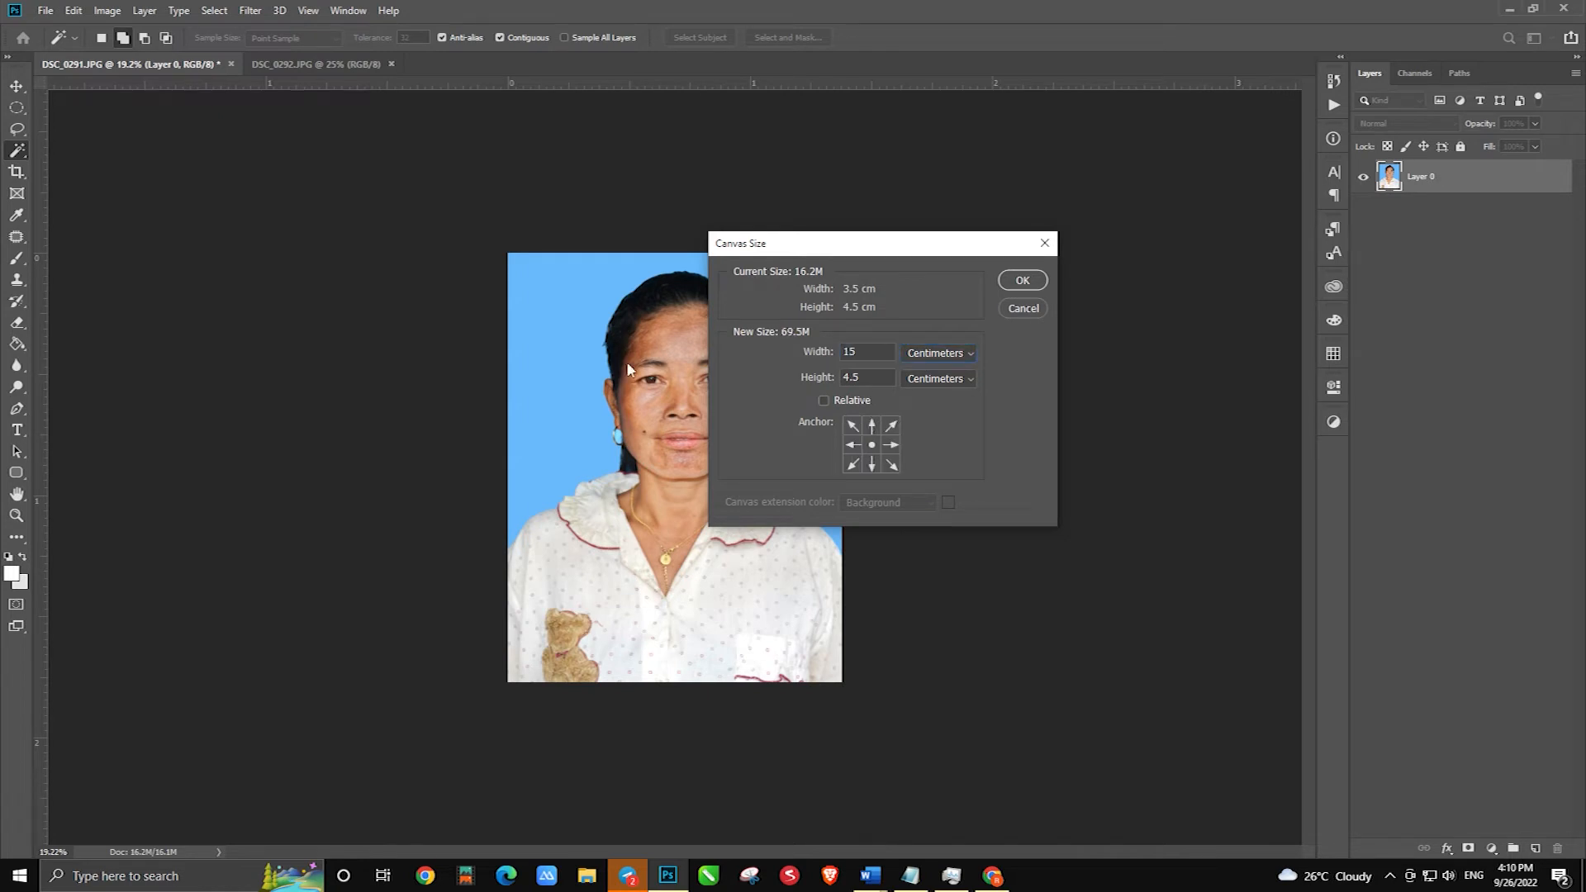
key(Return)
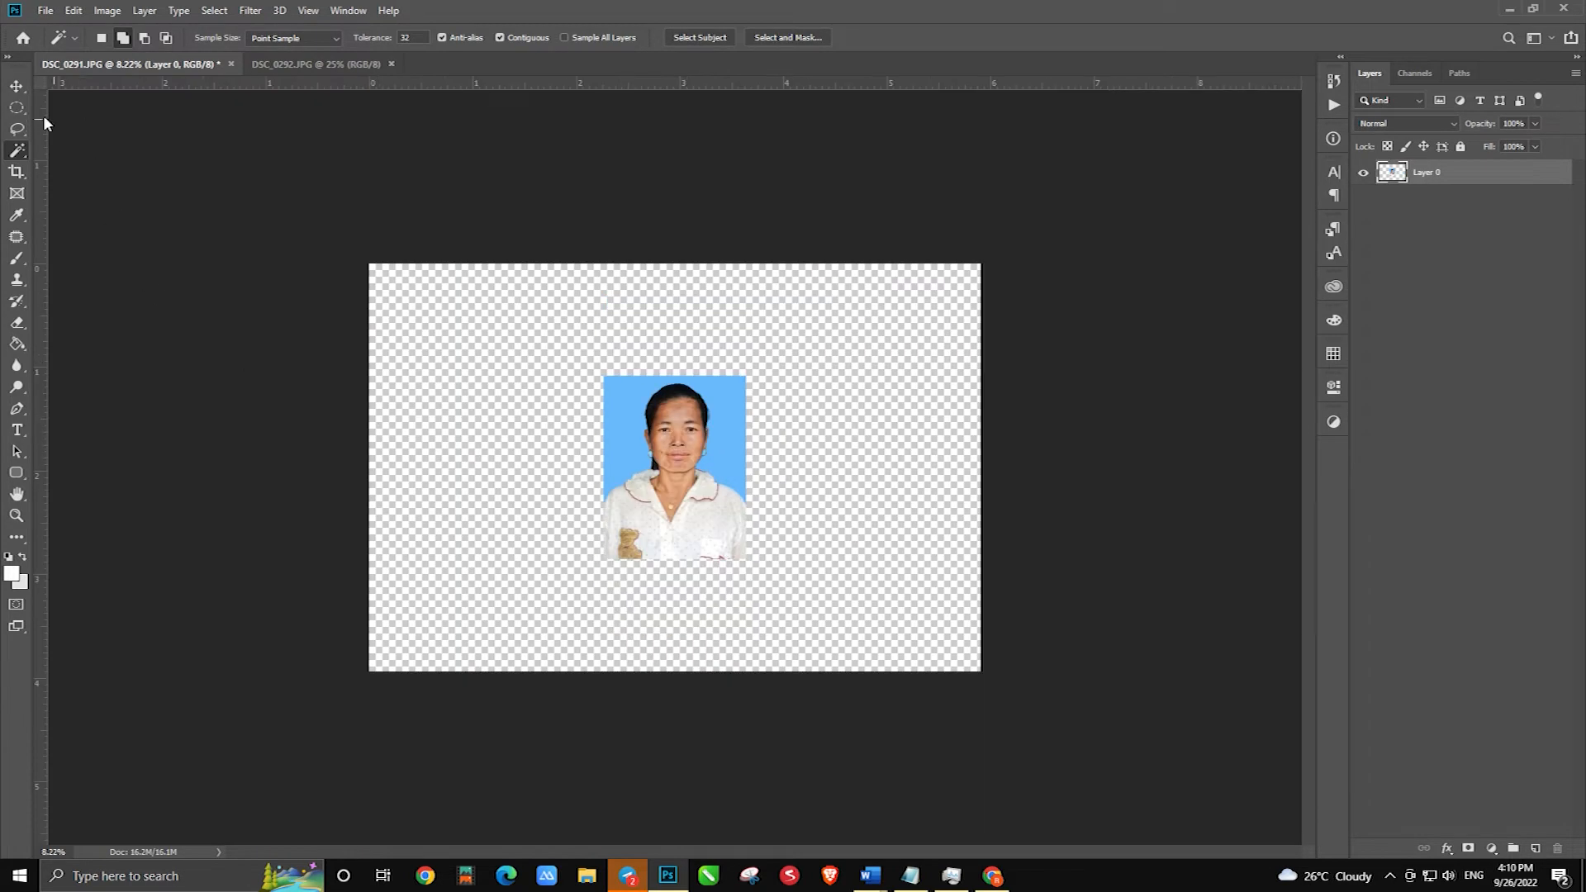
Move the portrait to the sheet's upper-left corner and place a copy directly beside it with a narrow gap
key(v)
drag(636, 415, 421, 329)
drag(432, 399, 581, 399)
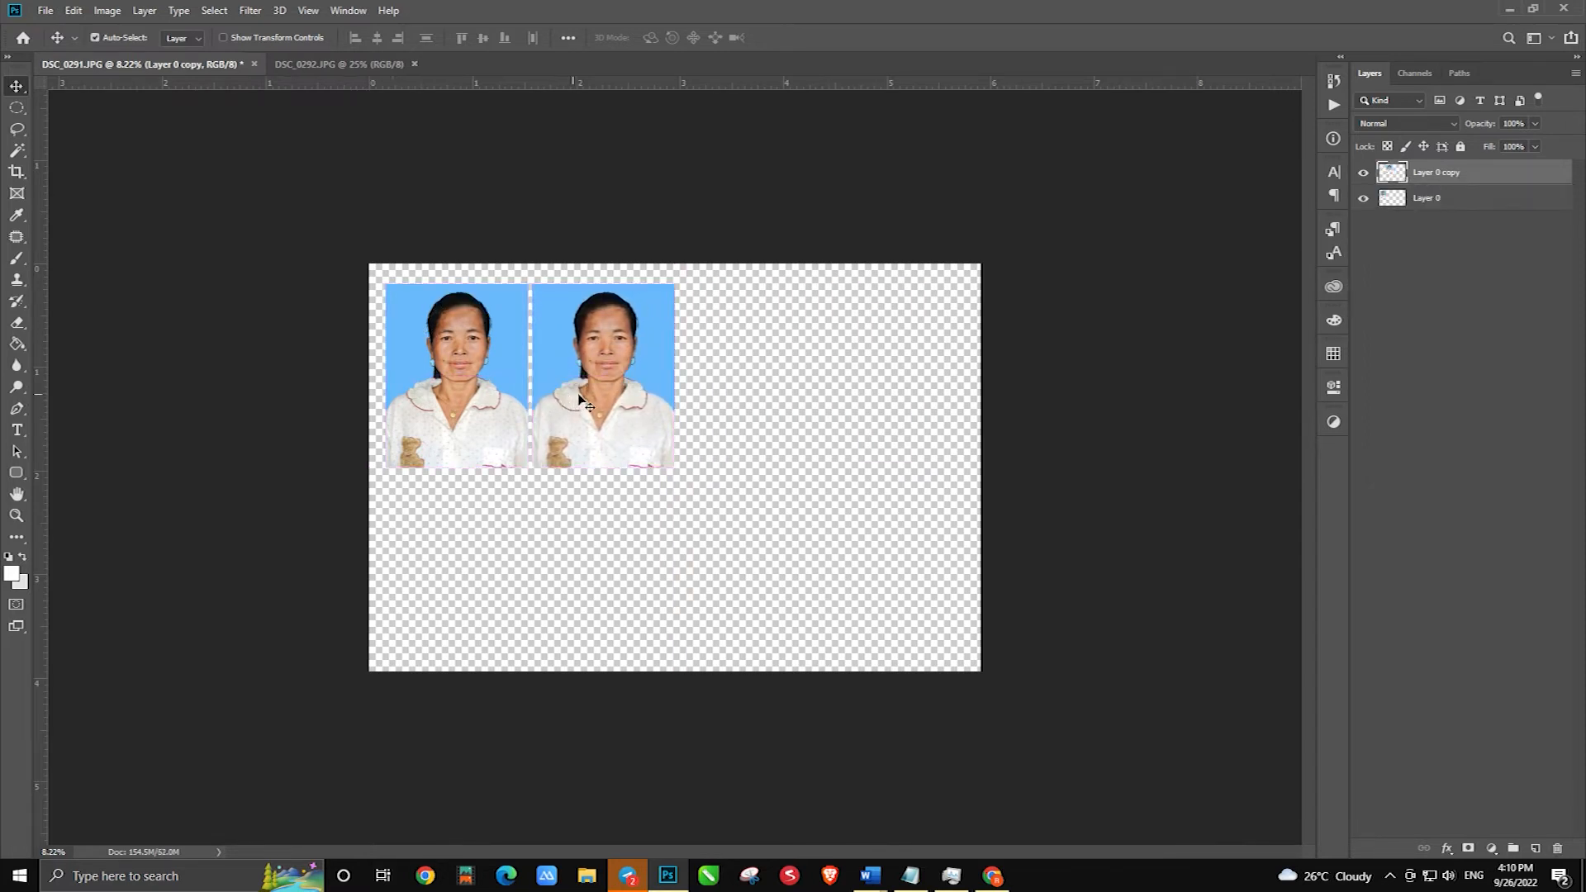
Duplicate the pair of portraits into a second row below and nudge the copies up to leave a narrow gap
drag(494, 372, 487, 359)
drag(499, 347, 504, 542)
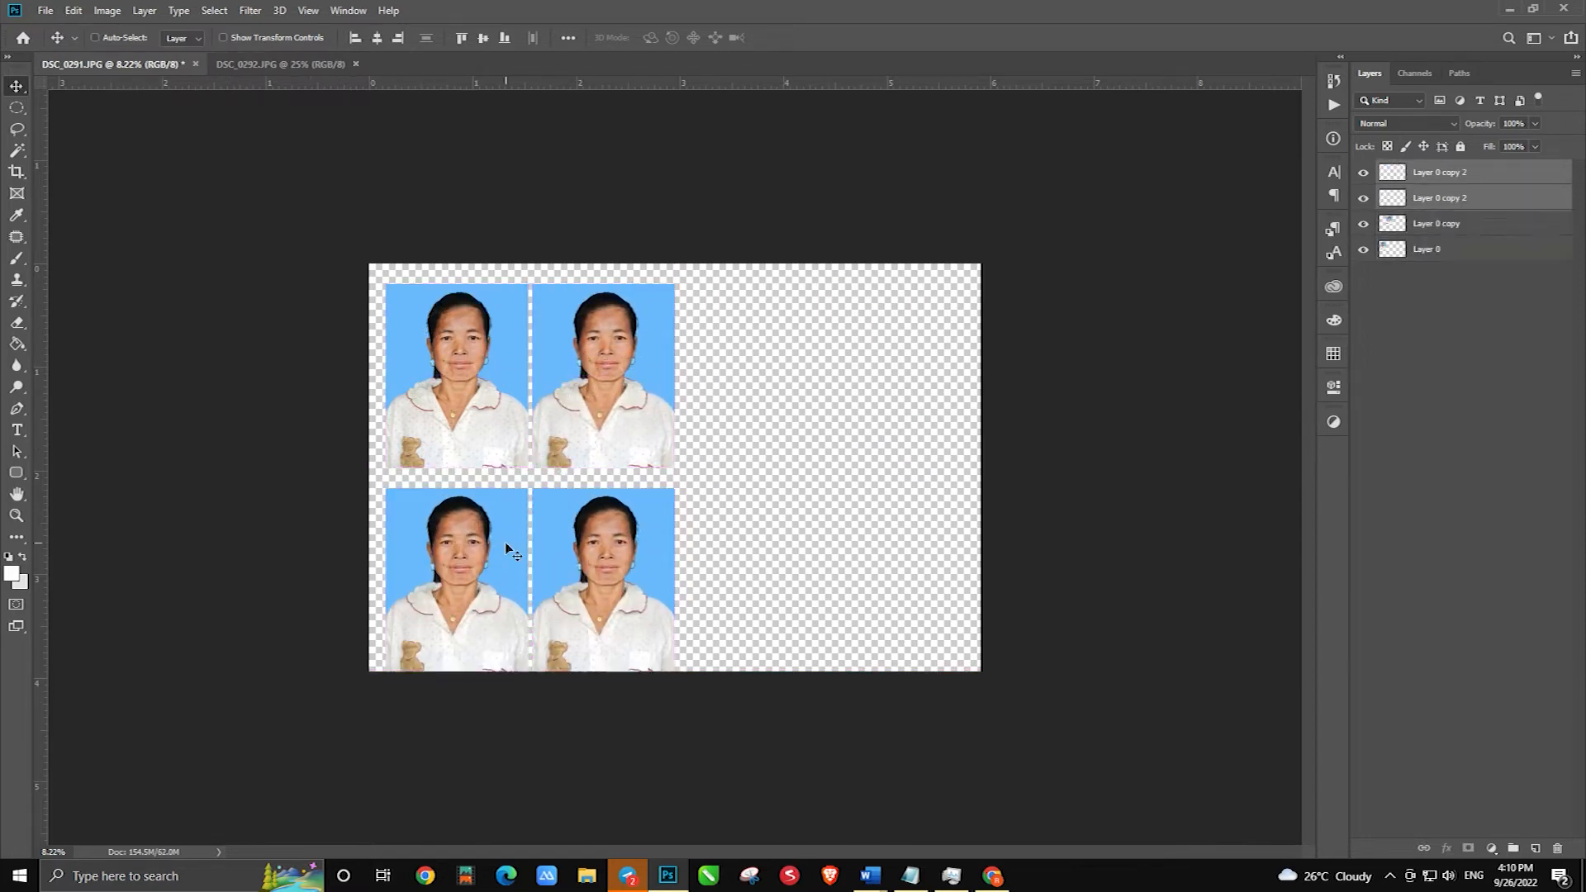
key(shift+Up)
key(shift+Up)
key(shift+Up)
key(shift+Up)
key(shift+Up)
key(shift+Up)
key(shift+Up)
key(shift+Up)
key(shift+Up)
key(shift+Up)
key(shift+Up)
key(shift+Up)
key(shift+Up)
key(shift+Up)
key(shift+Up)
key(shift+Up)
key(shift+Up)
key(shift+Up)
key(shift+Up)
key(shift+Up)
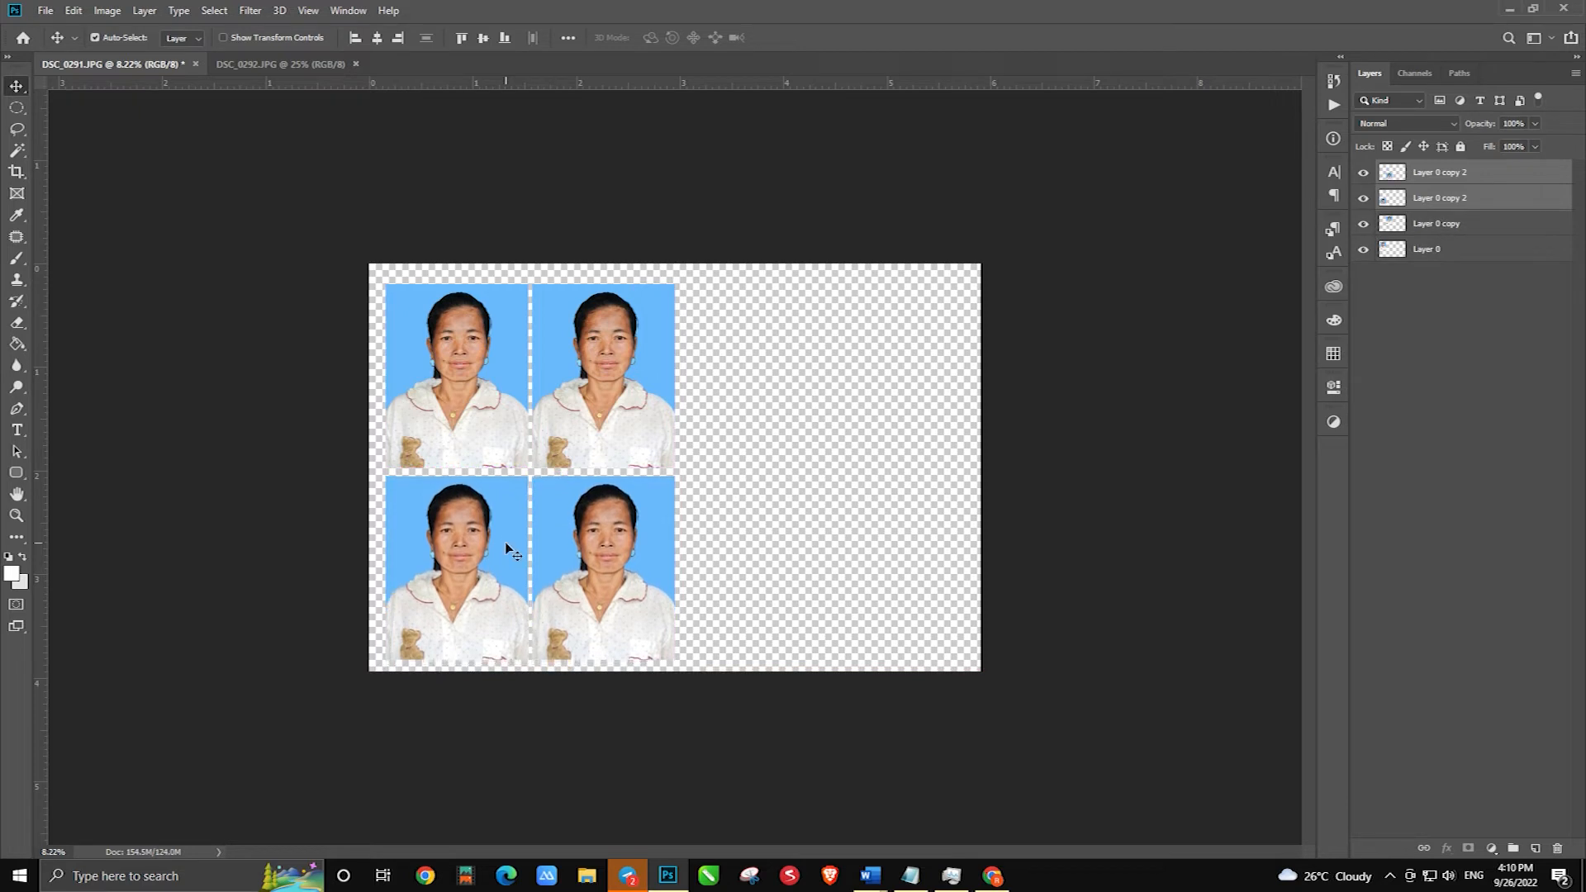
key(shift+Up)
key(shift+Up)
key(shift+Up)
key(shift+Up)
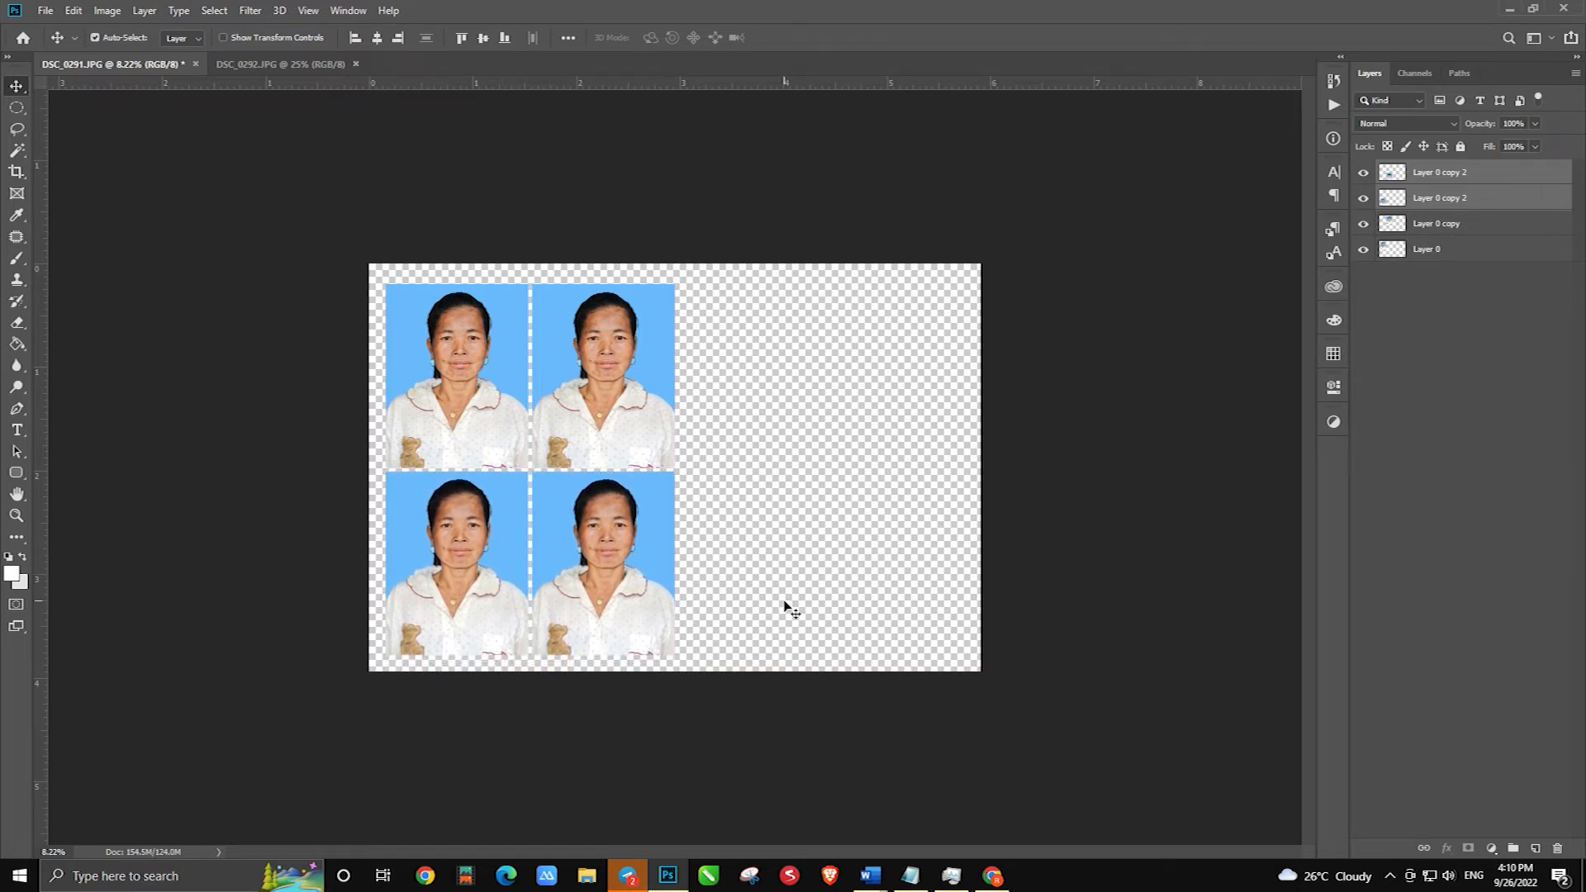
Shift the four portraits slightly toward the sheet's upper-left corner and duplicate the whole block onto the right half
drag(433, 394, 426, 378)
drag(426, 378, 421, 378)
drag(421, 380, 727, 413)
Scale the four duplicated portraits on the right half down proportionally to about 73%
key(ctrl+t)
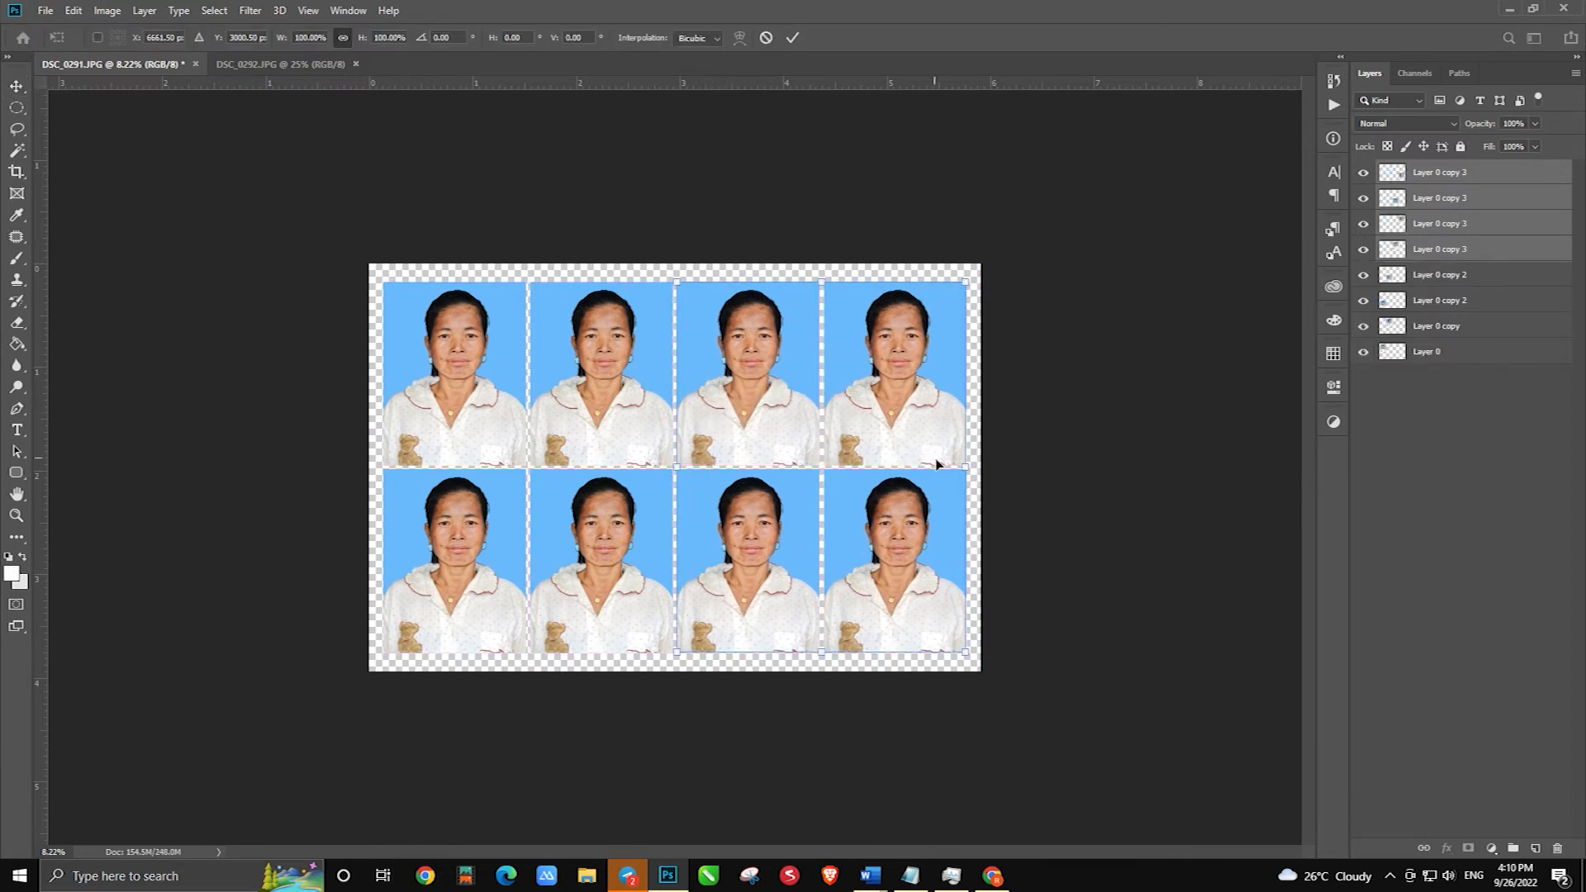
drag(966, 466, 829, 397)
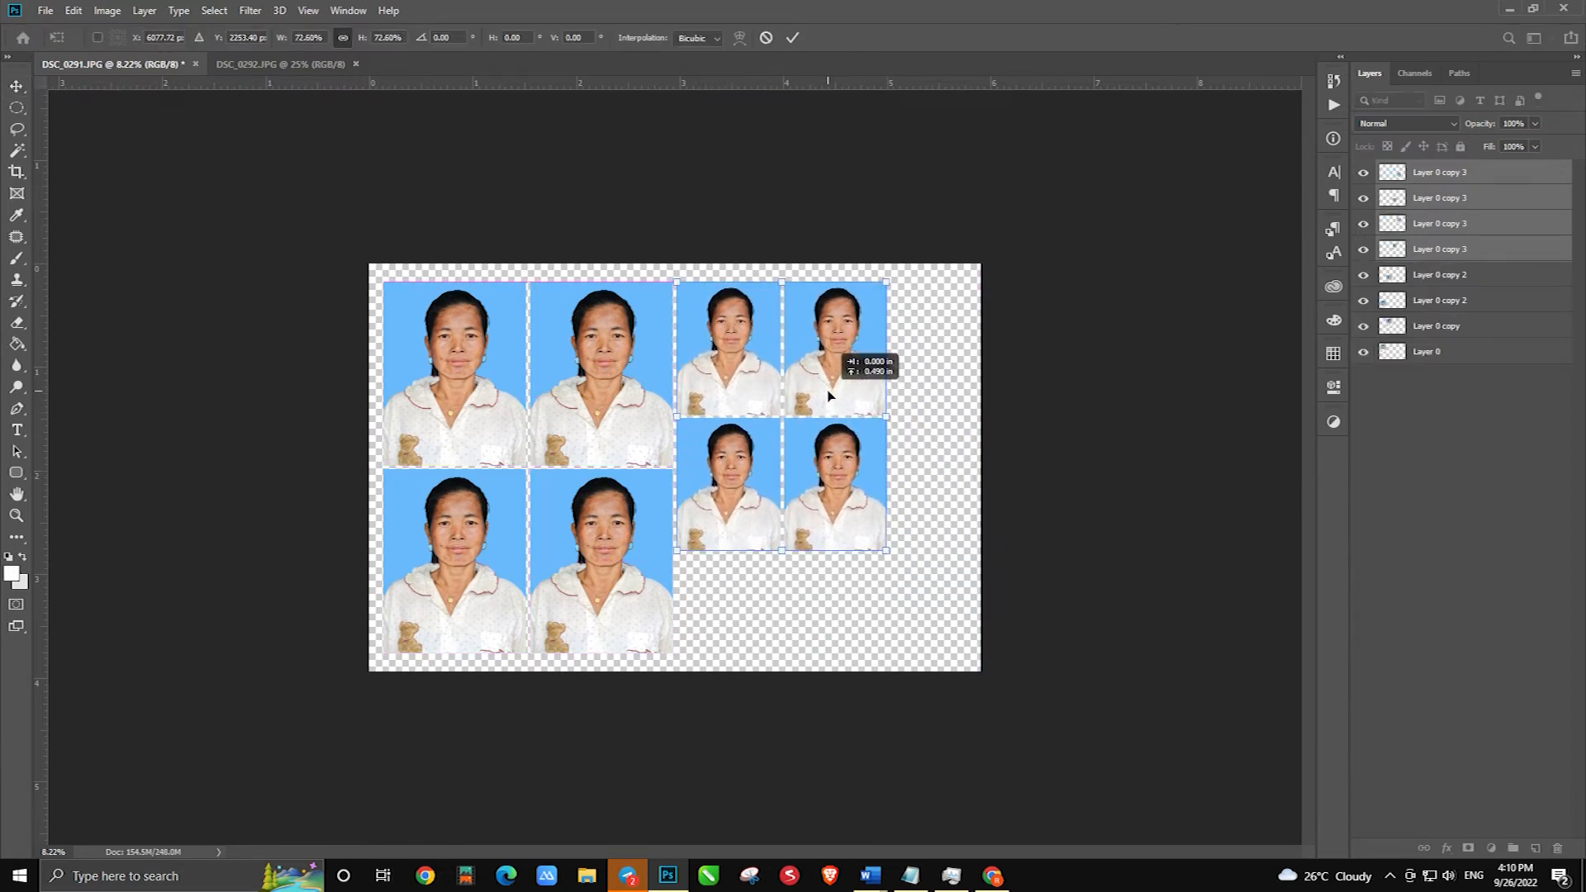
drag(884, 551, 888, 553)
key(Return)
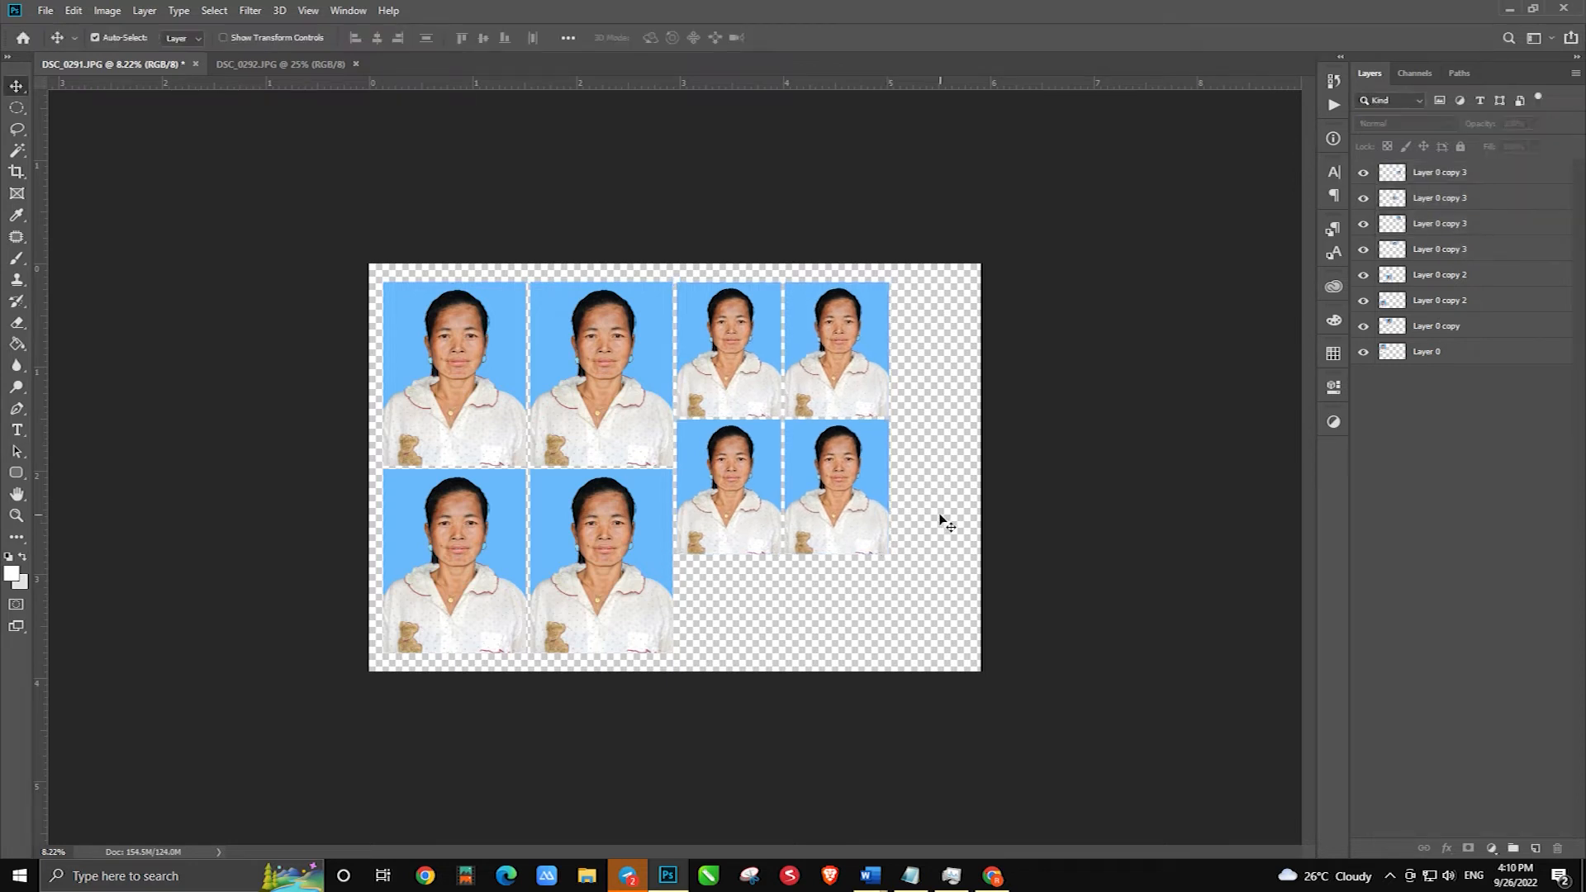
Lower the four small portraits to about mid-height beside the large ones, select all portraits and nudge them slightly right
drag(744, 395, 744, 437)
drag(989, 539, 549, 431)
drag(906, 553, 483, 407)
key(shift+Right)
Open the EPSON EP-4004 printer properties for the sheet and load the 4x6 (10x15) favorite setting
key(ctrl+p)
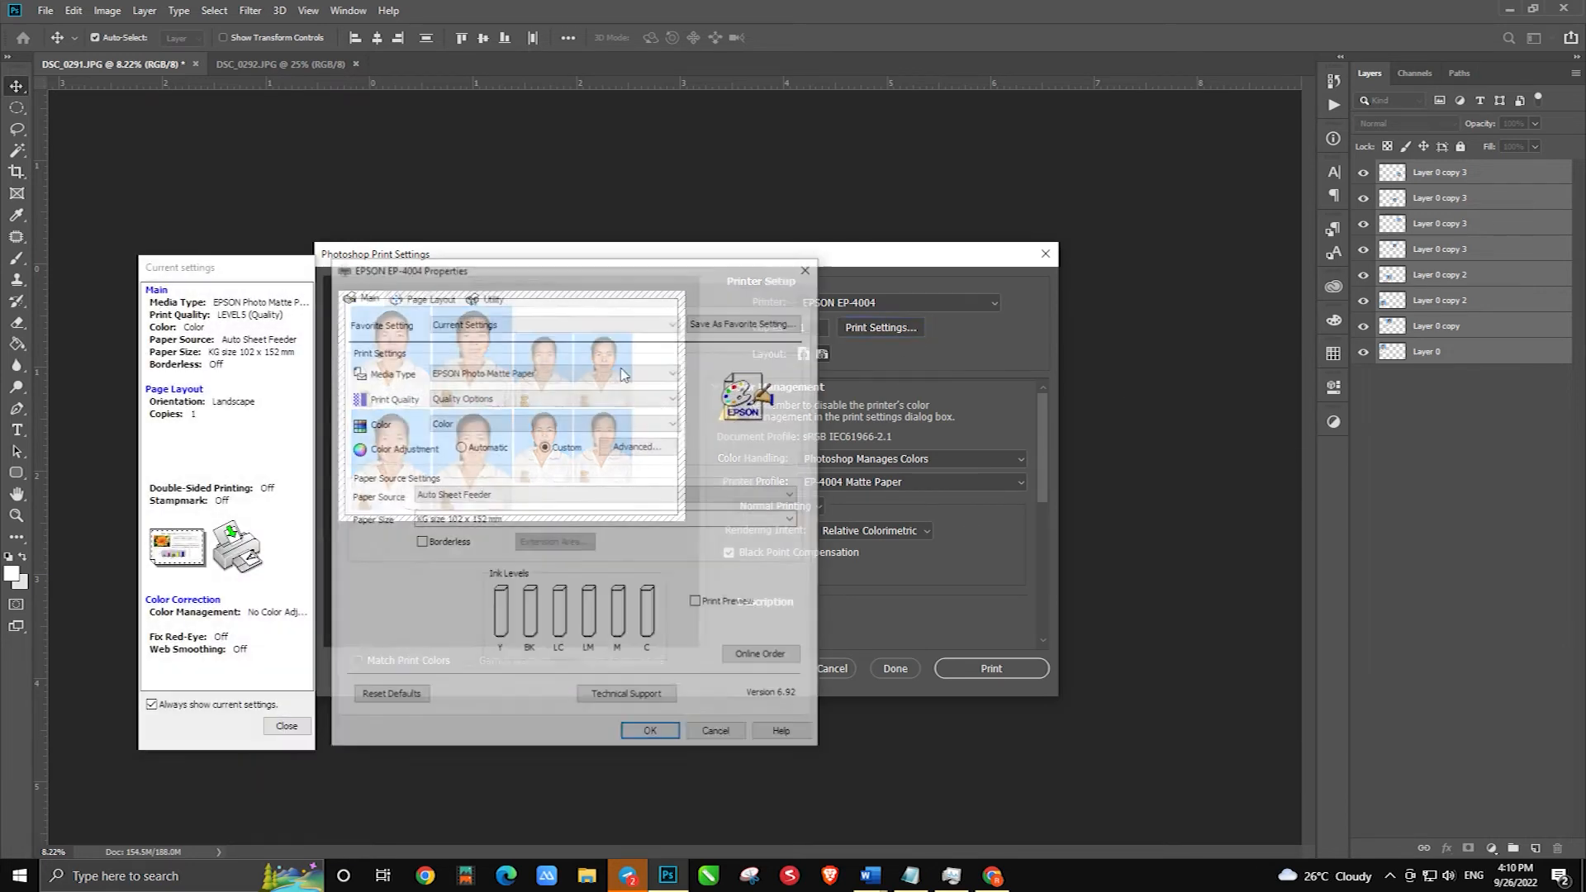
click(529, 322)
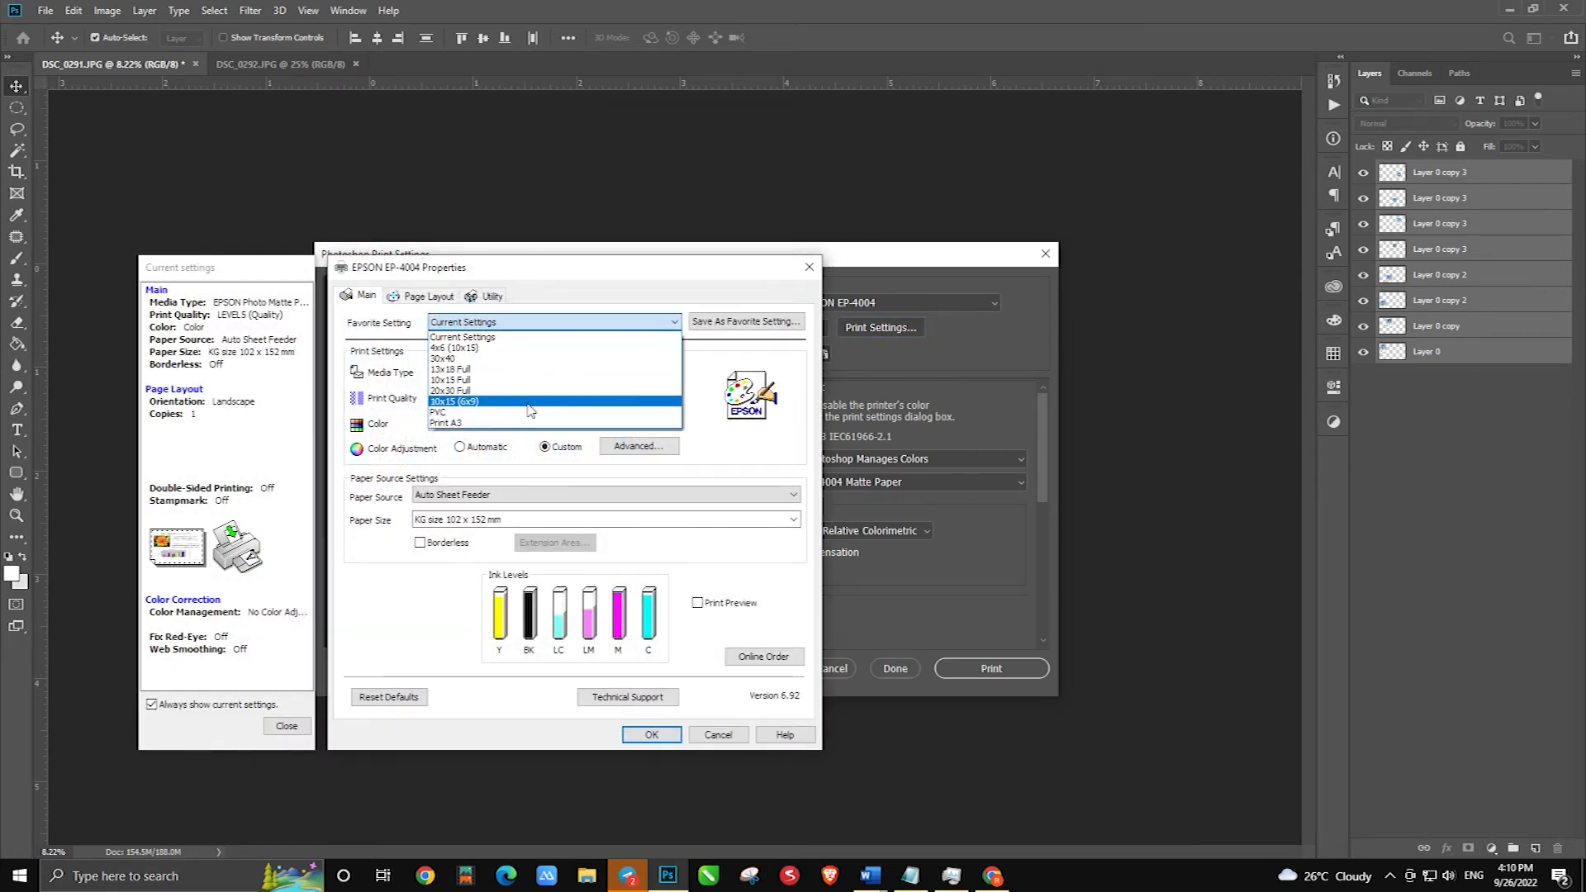
click(530, 402)
click(507, 322)
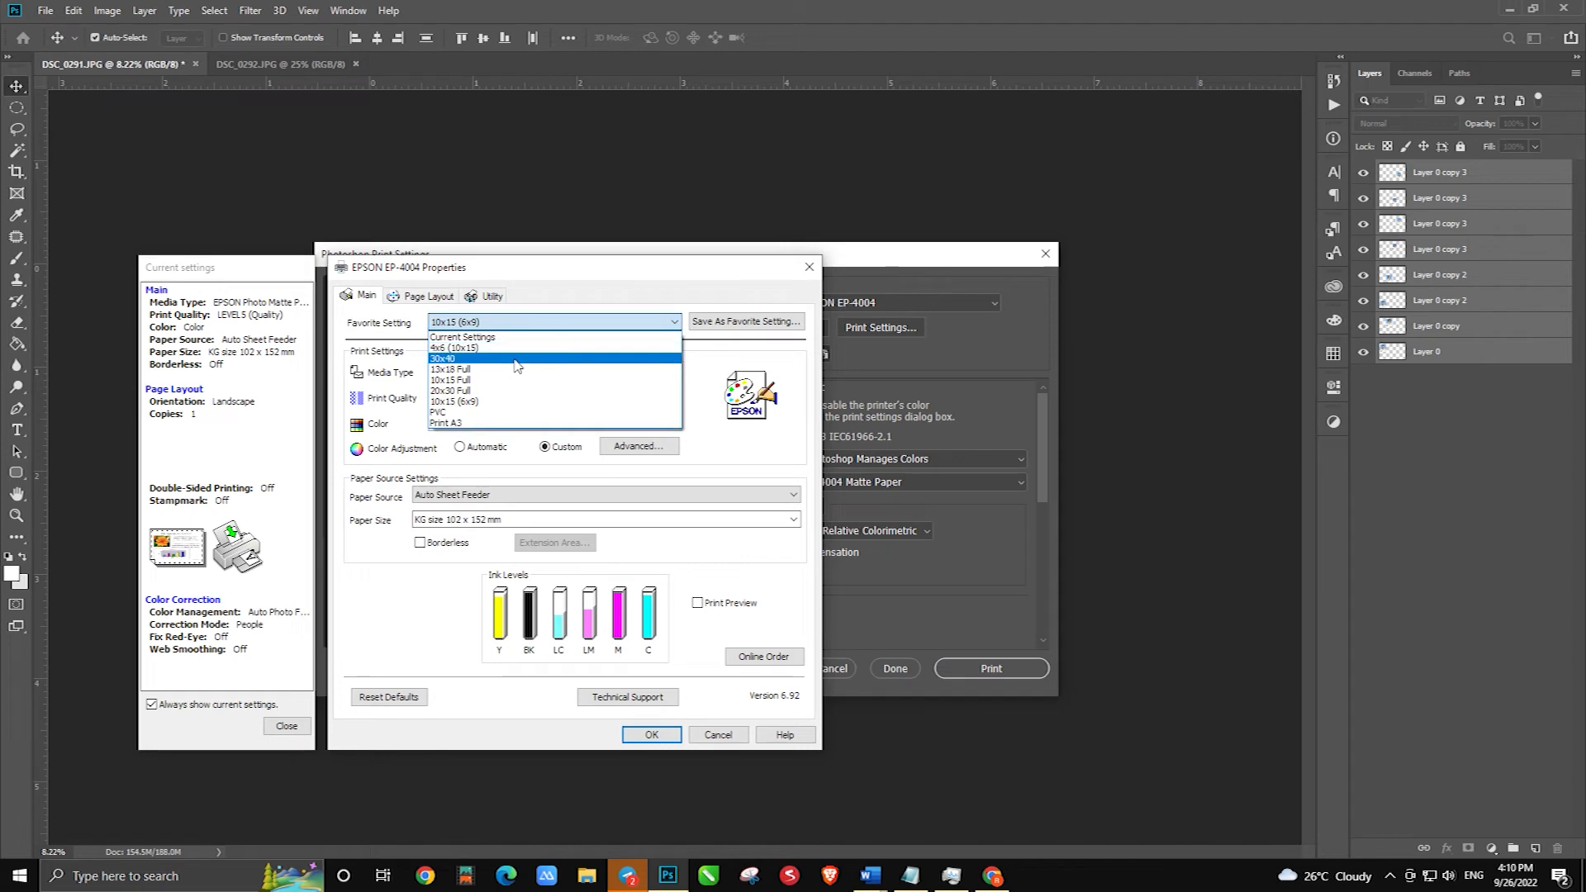
click(528, 344)
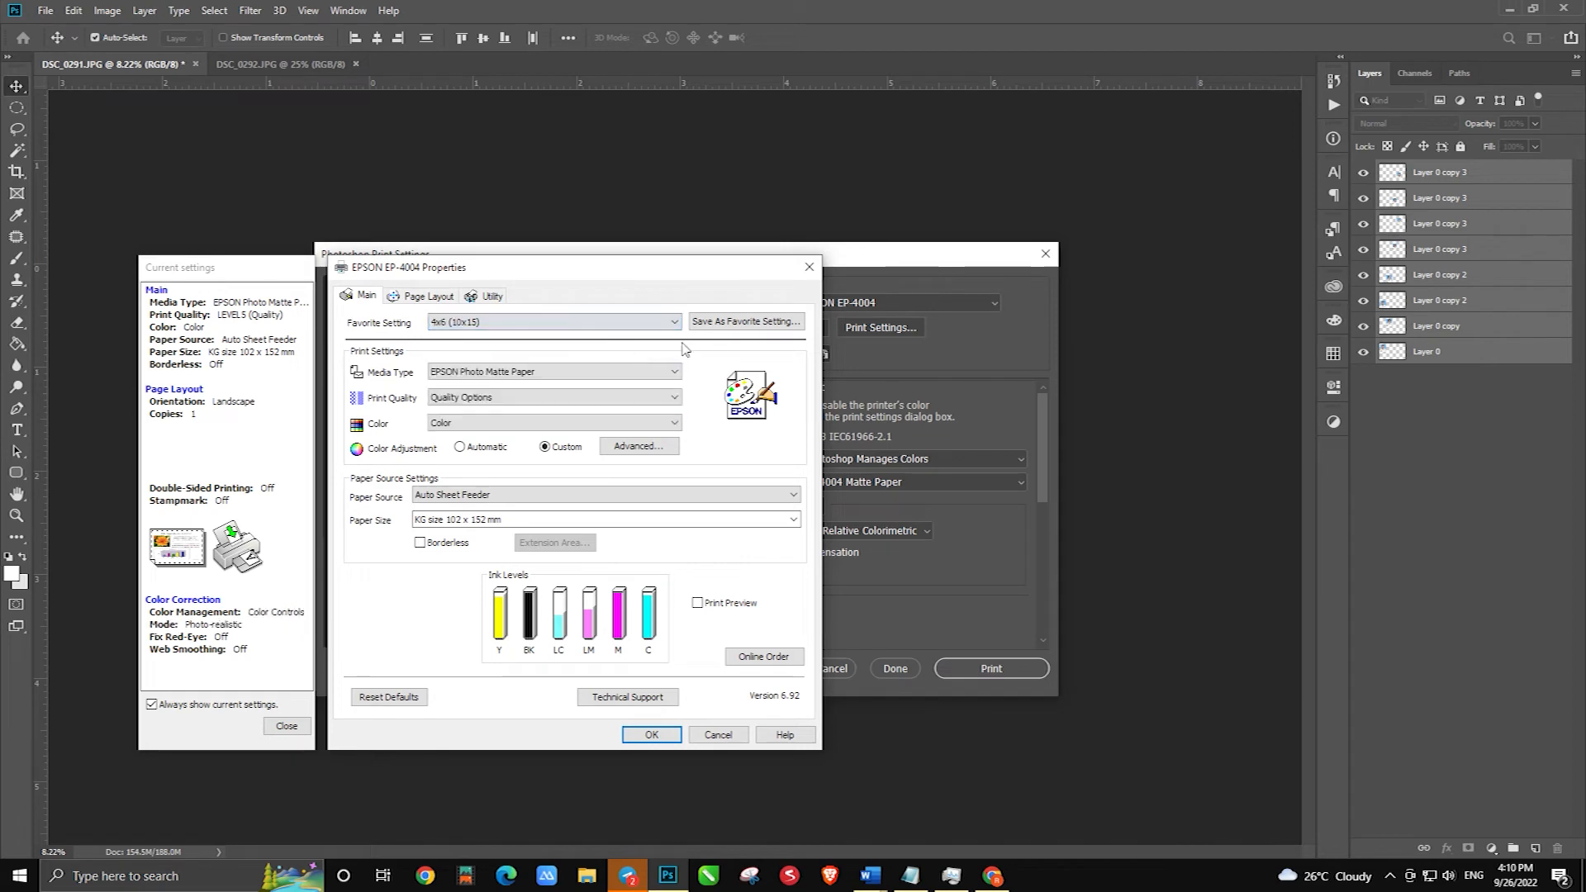
Set the printer's color management to Auto Photo Fine!EX, choose a correction mode and accept the printer settings
click(640, 446)
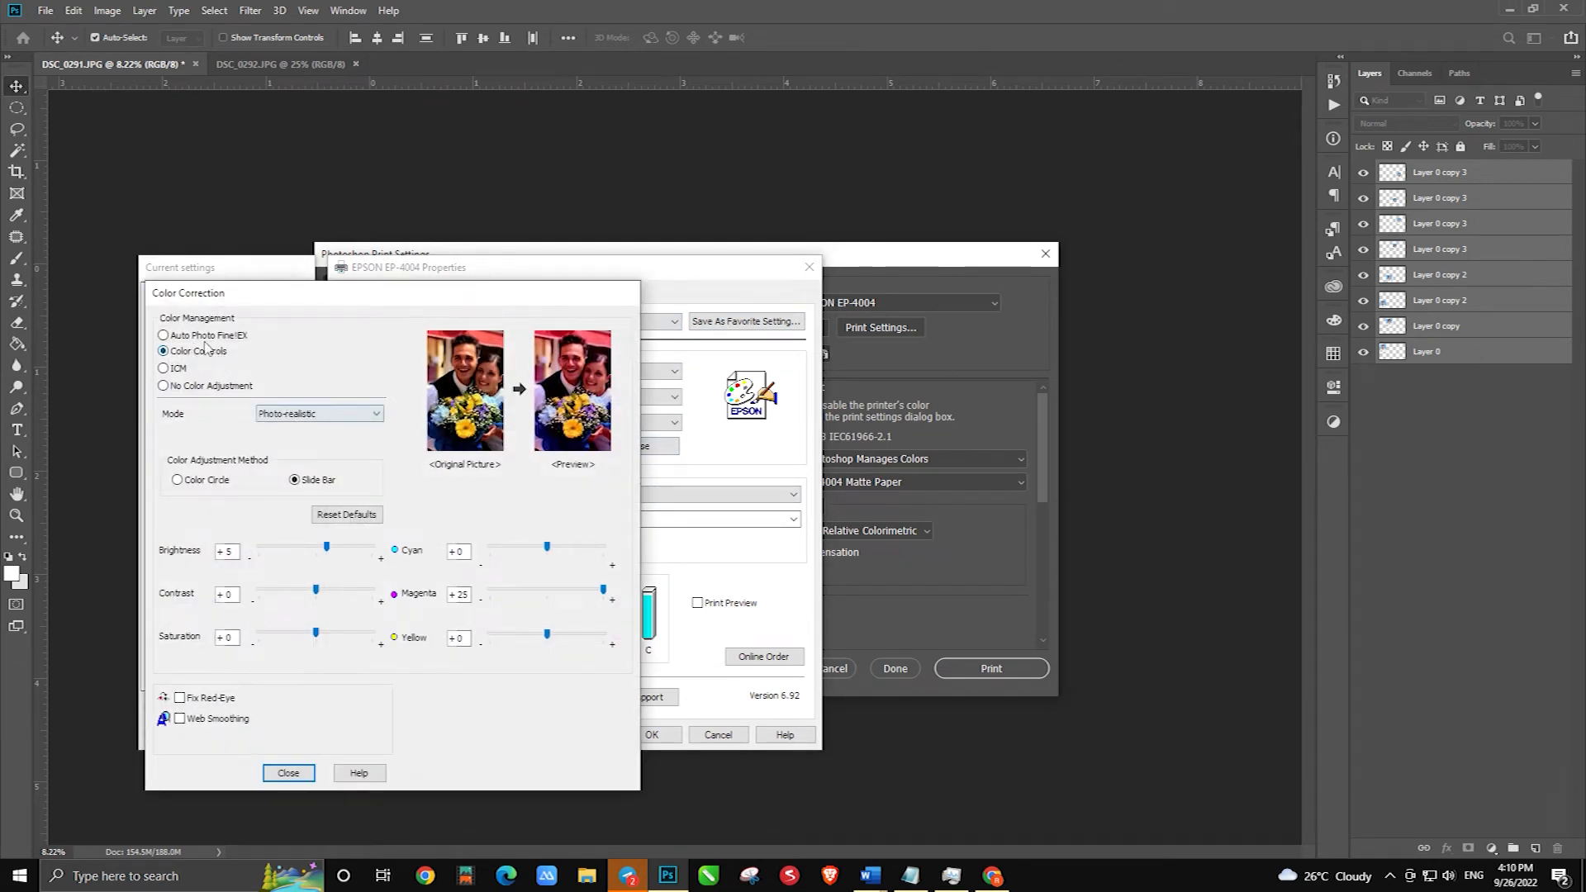
click(202, 335)
click(225, 427)
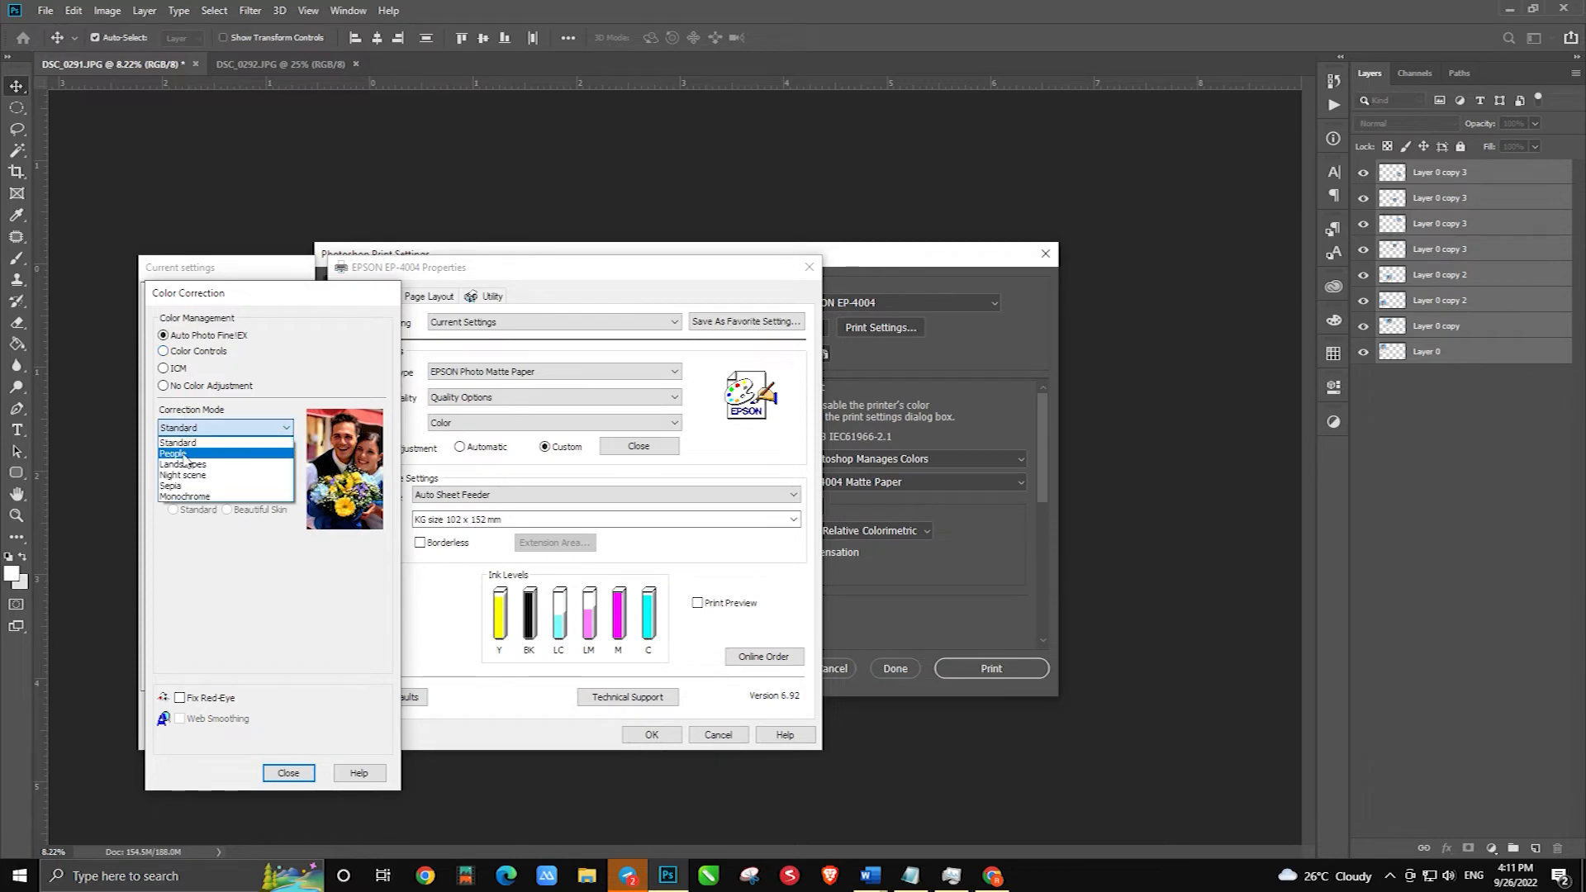
click(214, 444)
click(288, 772)
click(652, 734)
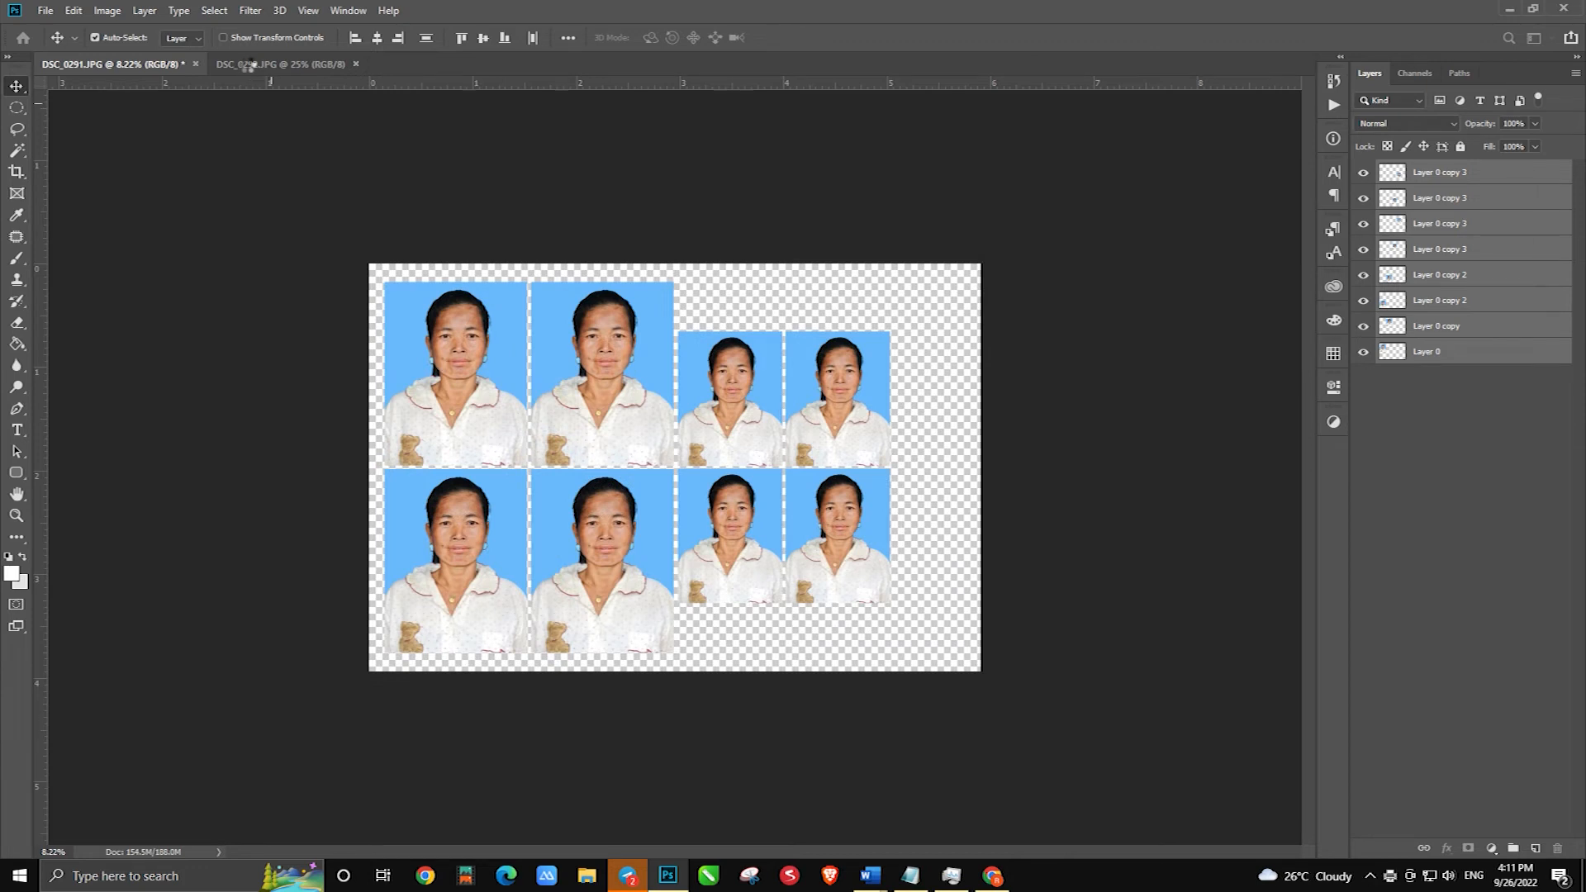
Switch to DSC_0292.JPG and crop it at a 3.5 : 4.5 ratio around the man's head and upper body
click(246, 62)
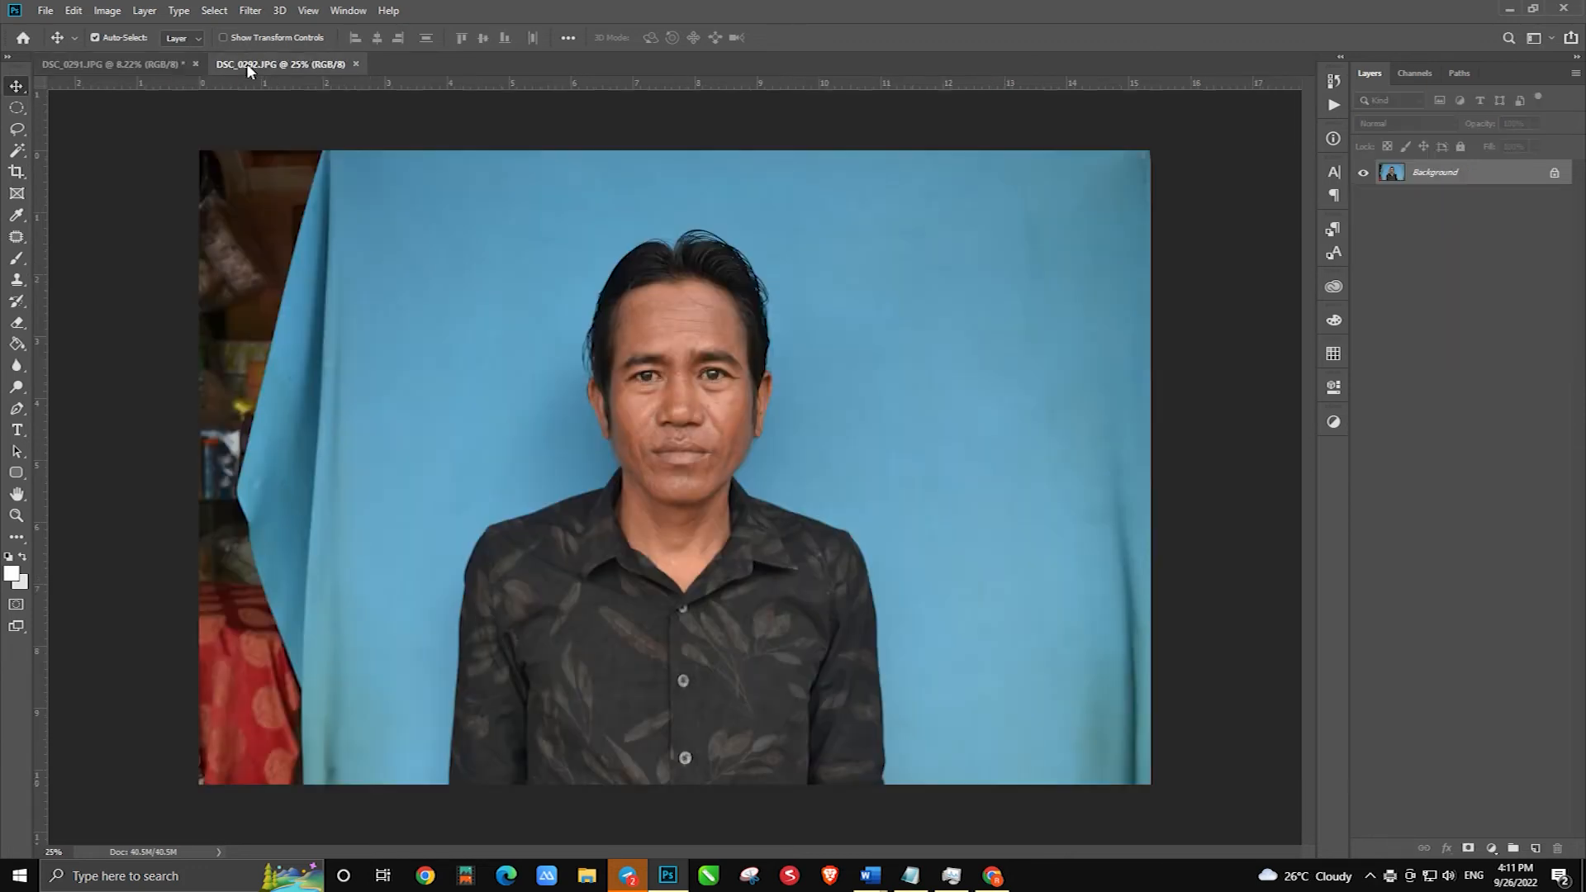
key(c)
drag(679, 148, 690, 209)
drag(690, 283, 691, 345)
mouse_move(922, 265)
mouse_down()
mouse_move(927, 223)
mouse_move(920, 233)
mouse_up()
key(Return)
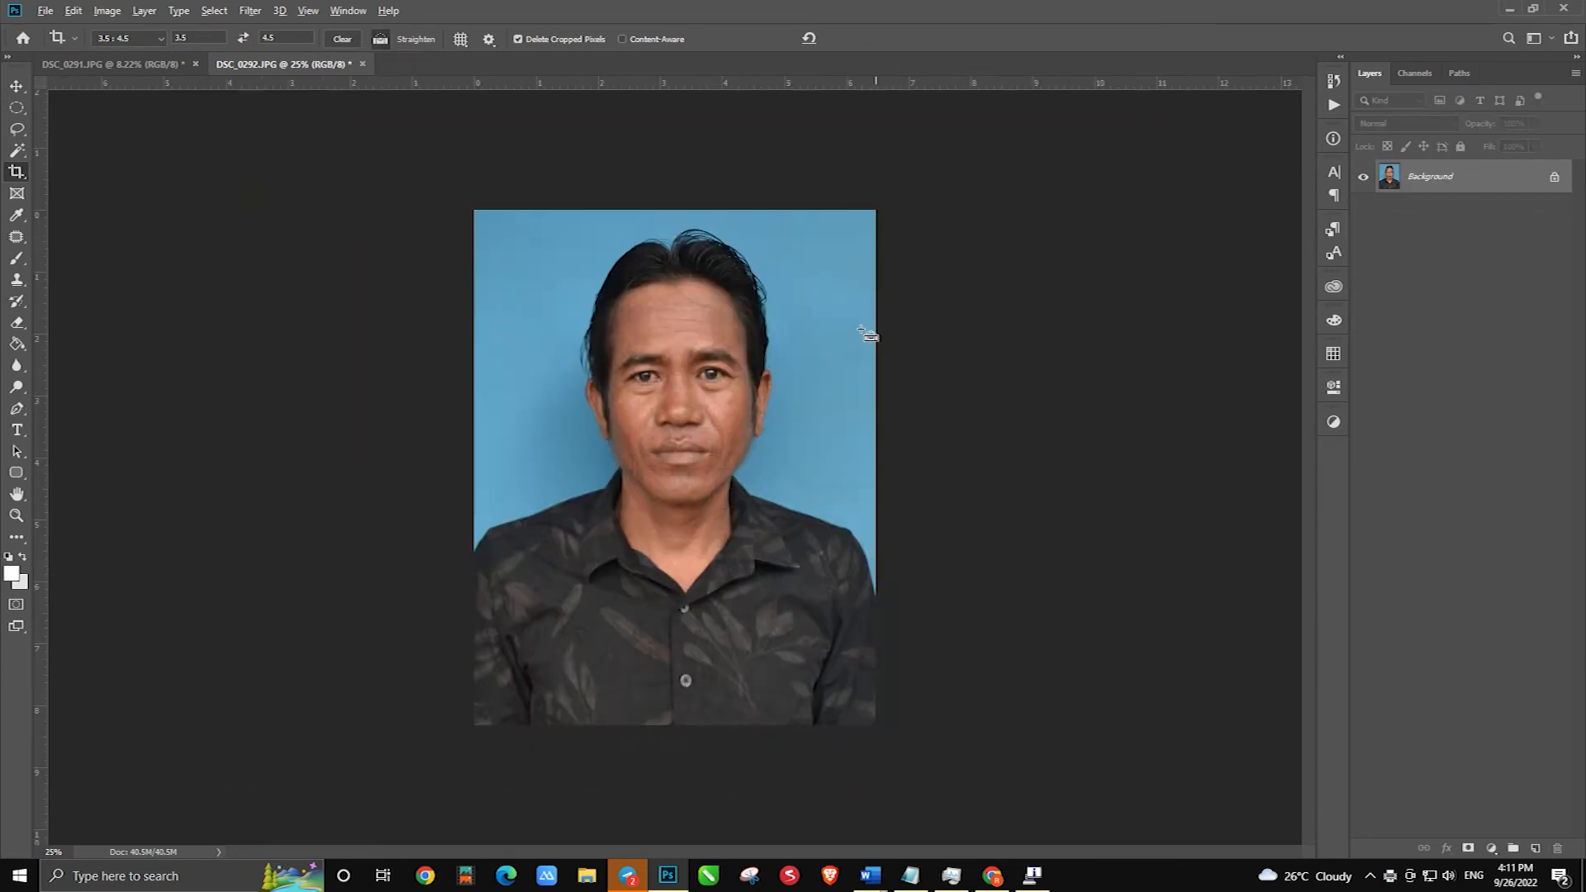
Resize the cropped portrait to 3.5 × 4.5 cm at a resolution of 300 pixels per centimeter
key(ctrl+0)
key(ctrl+alt+i)
text(3.5)
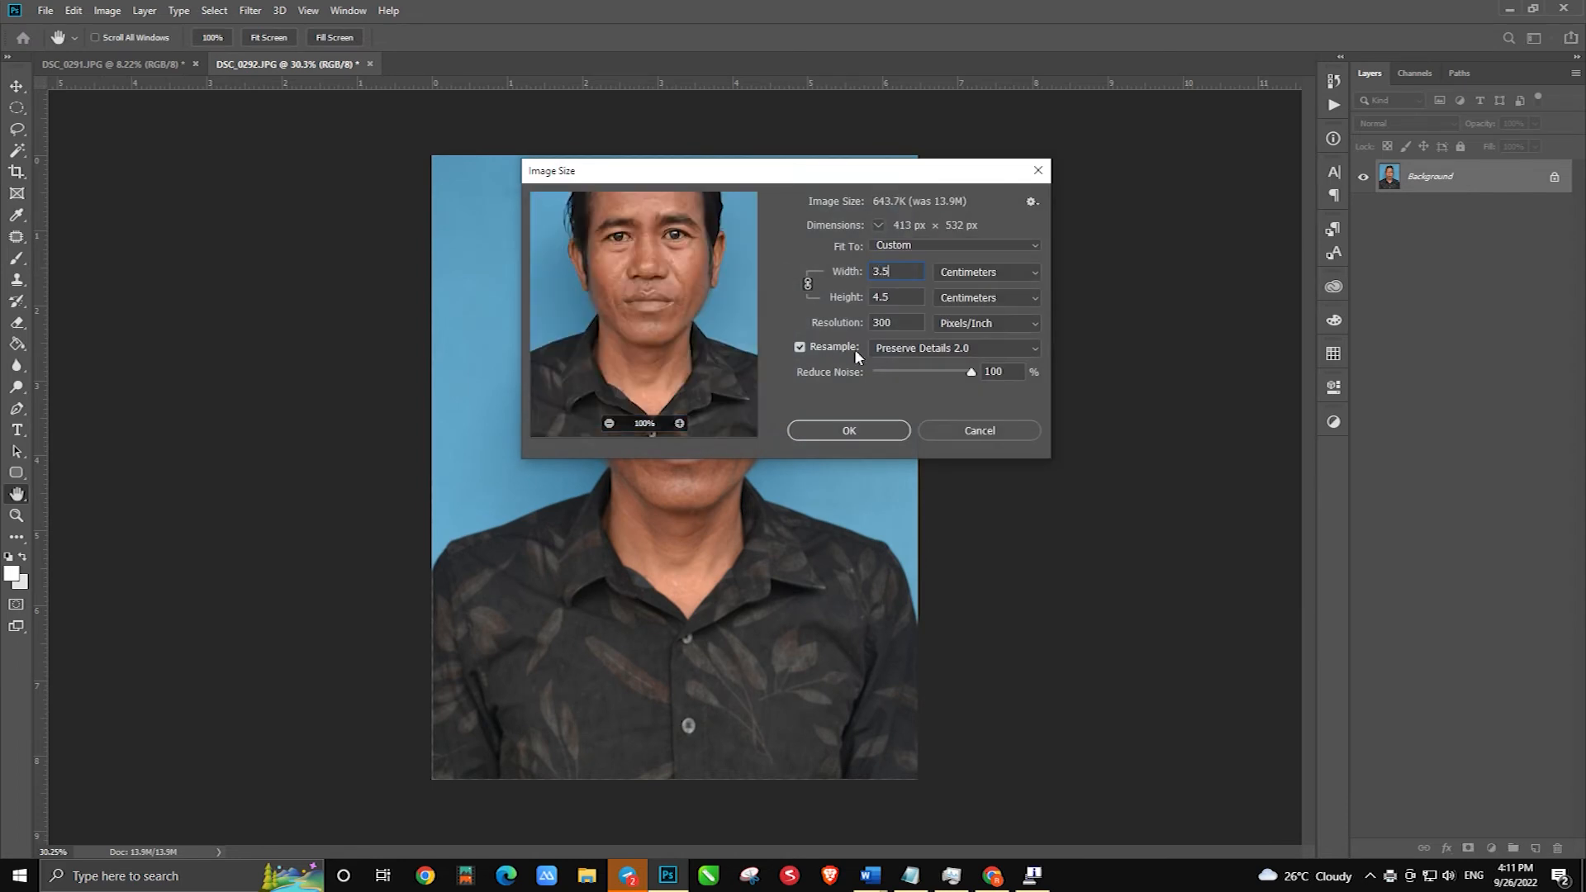
click(995, 354)
text(300)
key(Return)
Brighten the man's whole portrait by raising the midtones with Curves
scroll(717, 320, up, 8)
scroll(717, 320, down, 4)
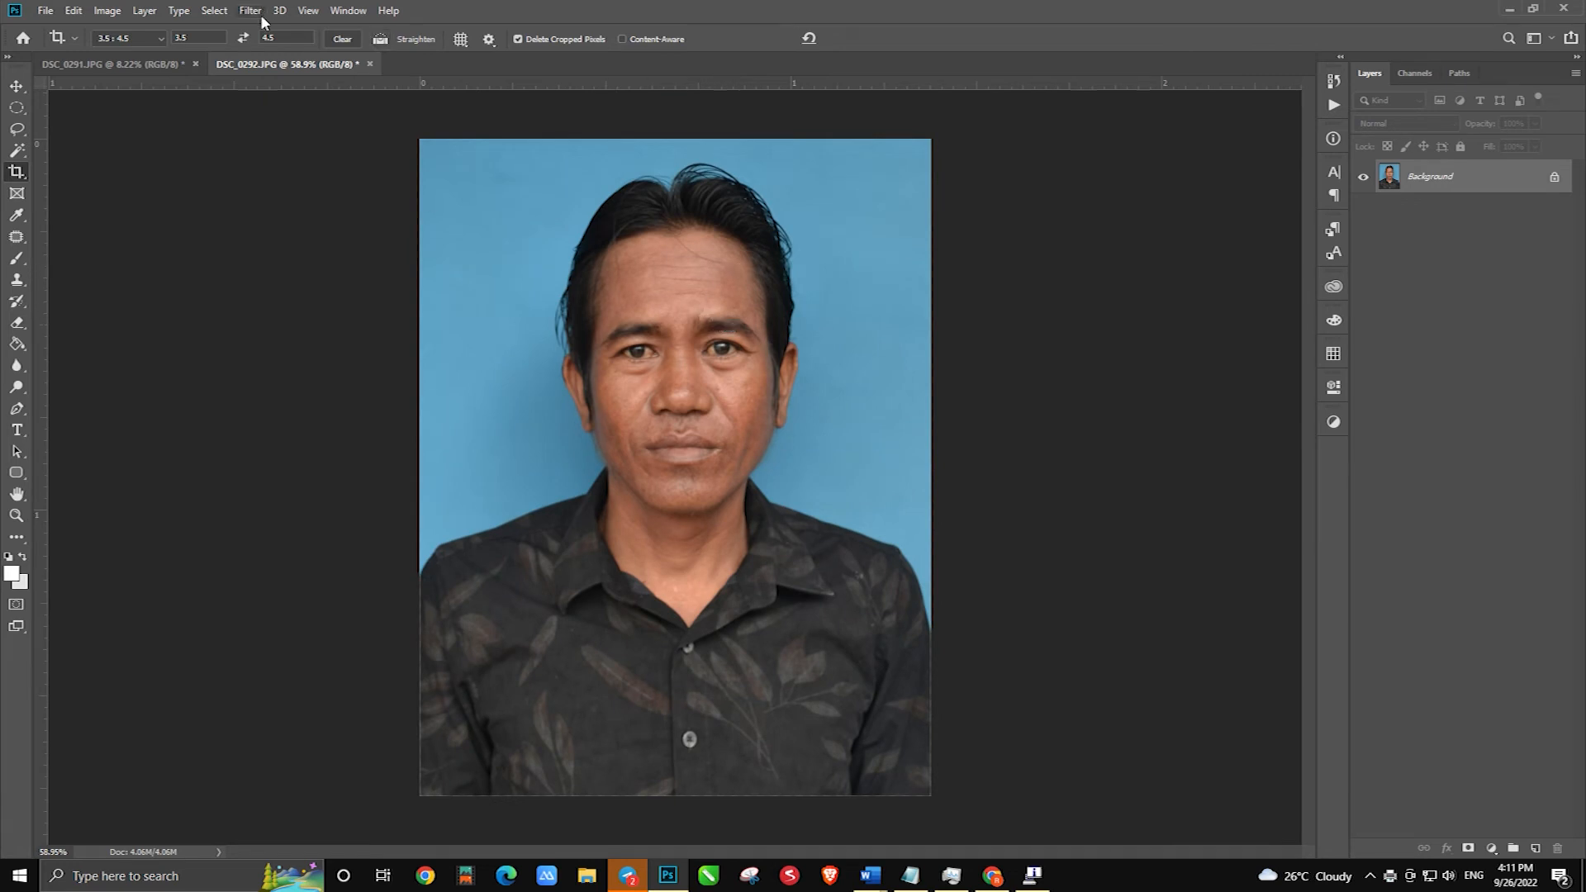
scroll(677, 312, up, 1)
key(ctrl+m)
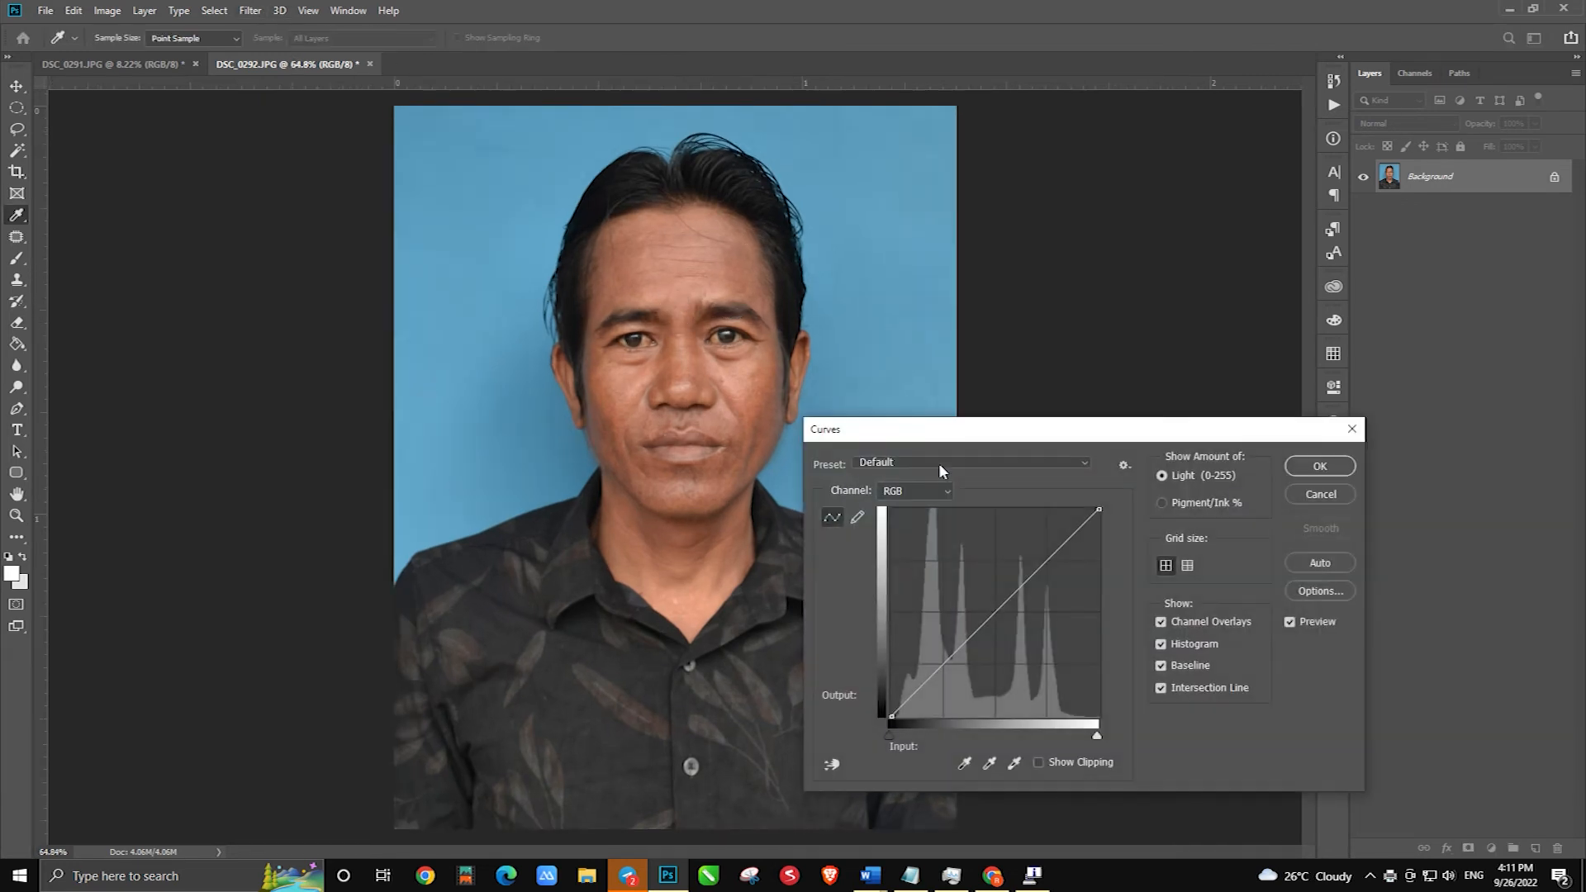
drag(986, 621, 978, 578)
key(Return)
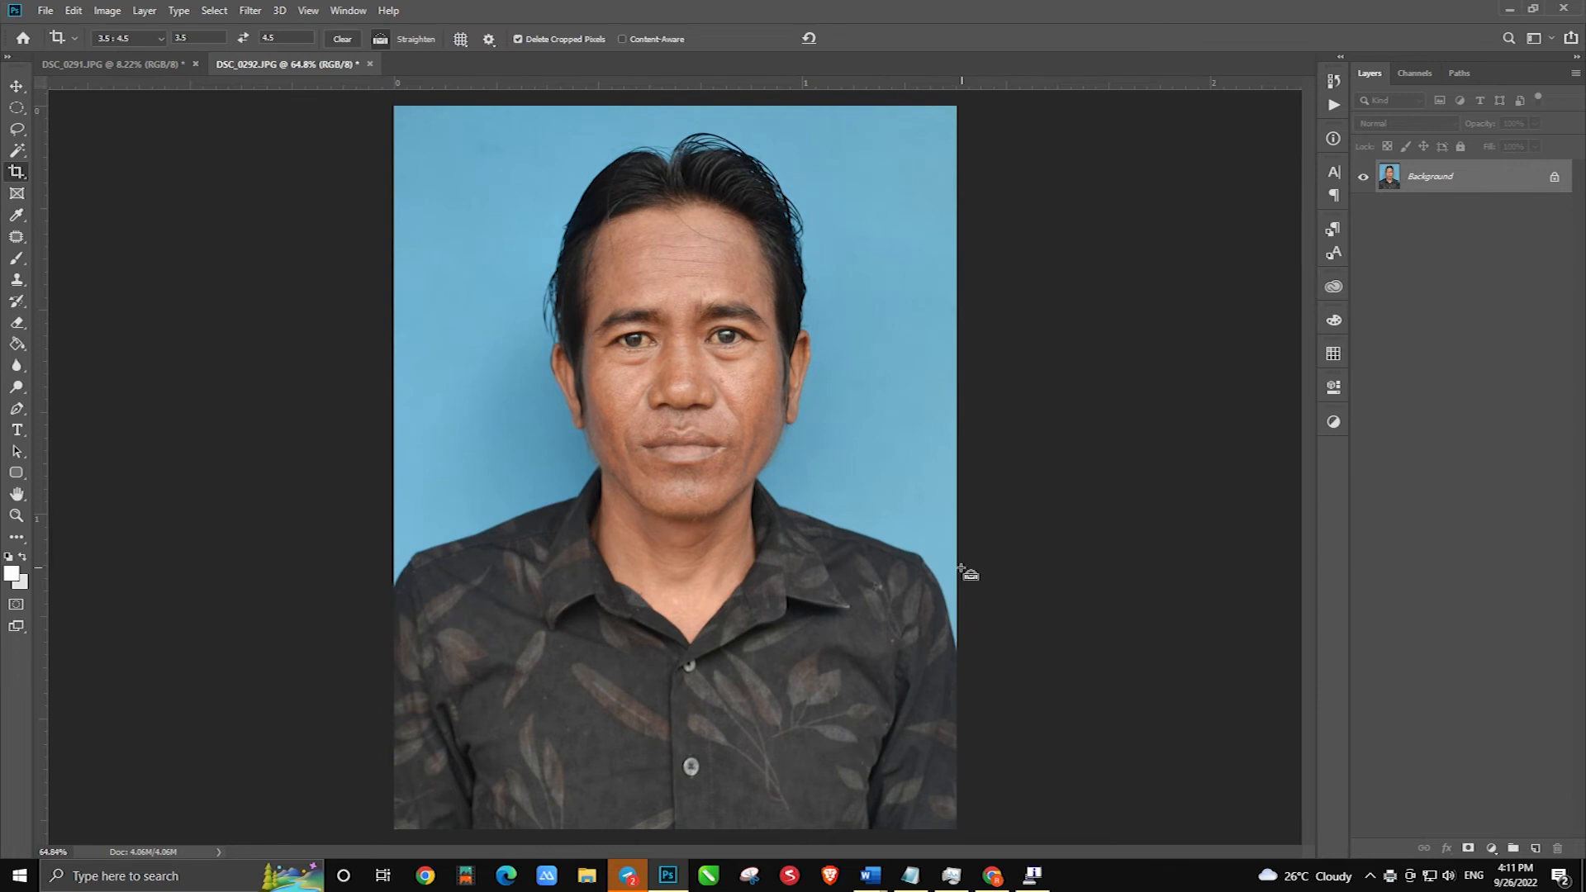
Brighten the highlights of the man's portrait with Levels by setting the white input level to 223
key(ctrl+l)
drag(1175, 387, 1153, 390)
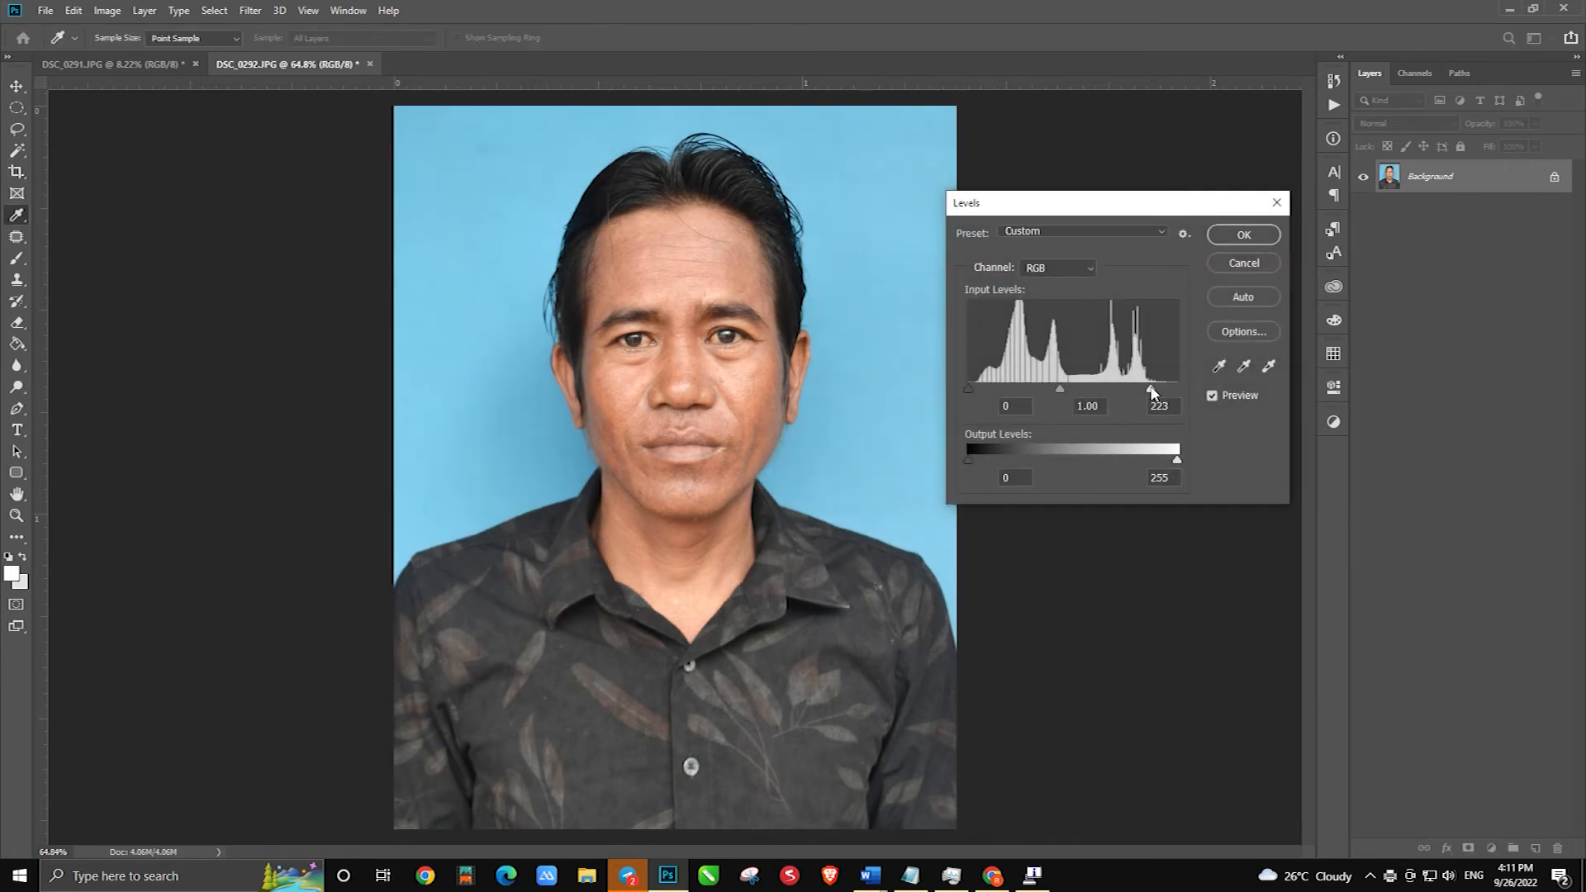
key(Return)
key(c)
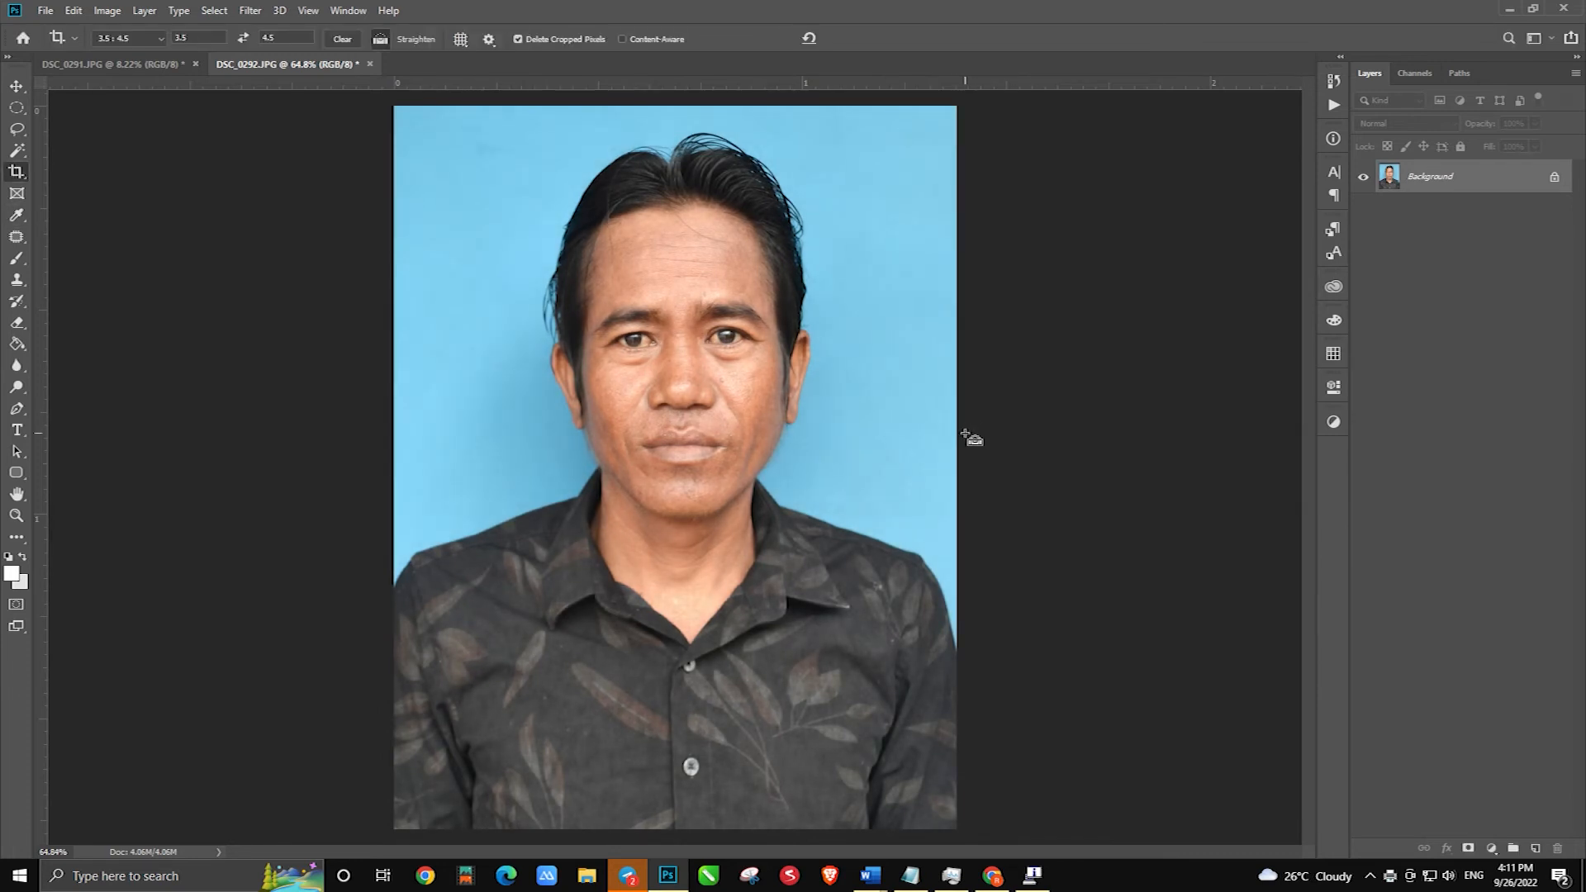
Raise the portrait's overall saturation to +11 with Hue/Saturation
key(ctrl+u)
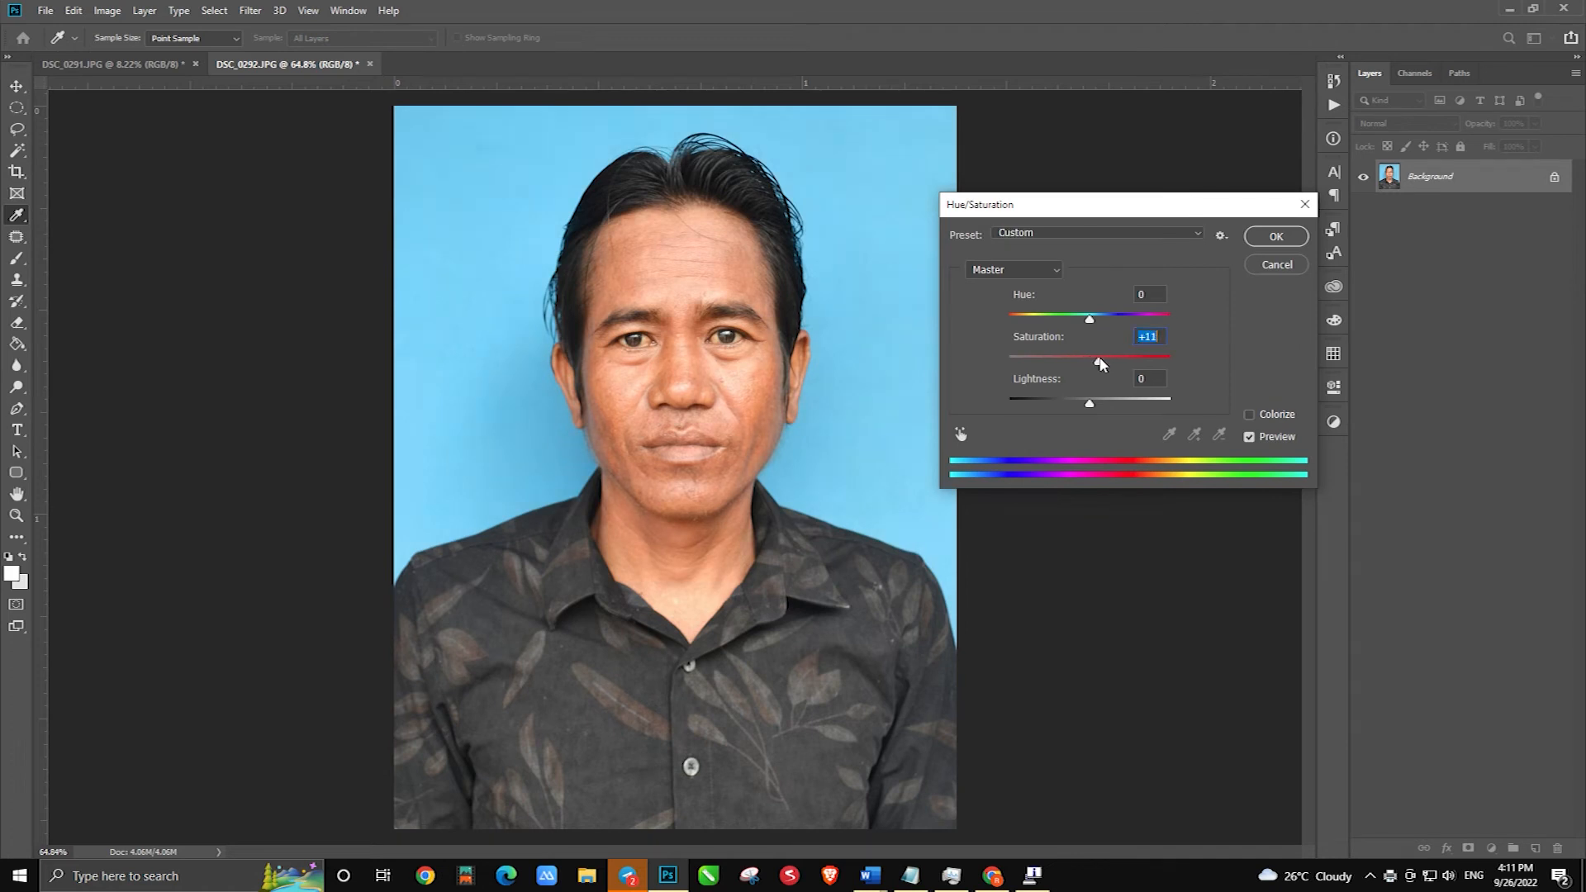
key(Return)
key(c)
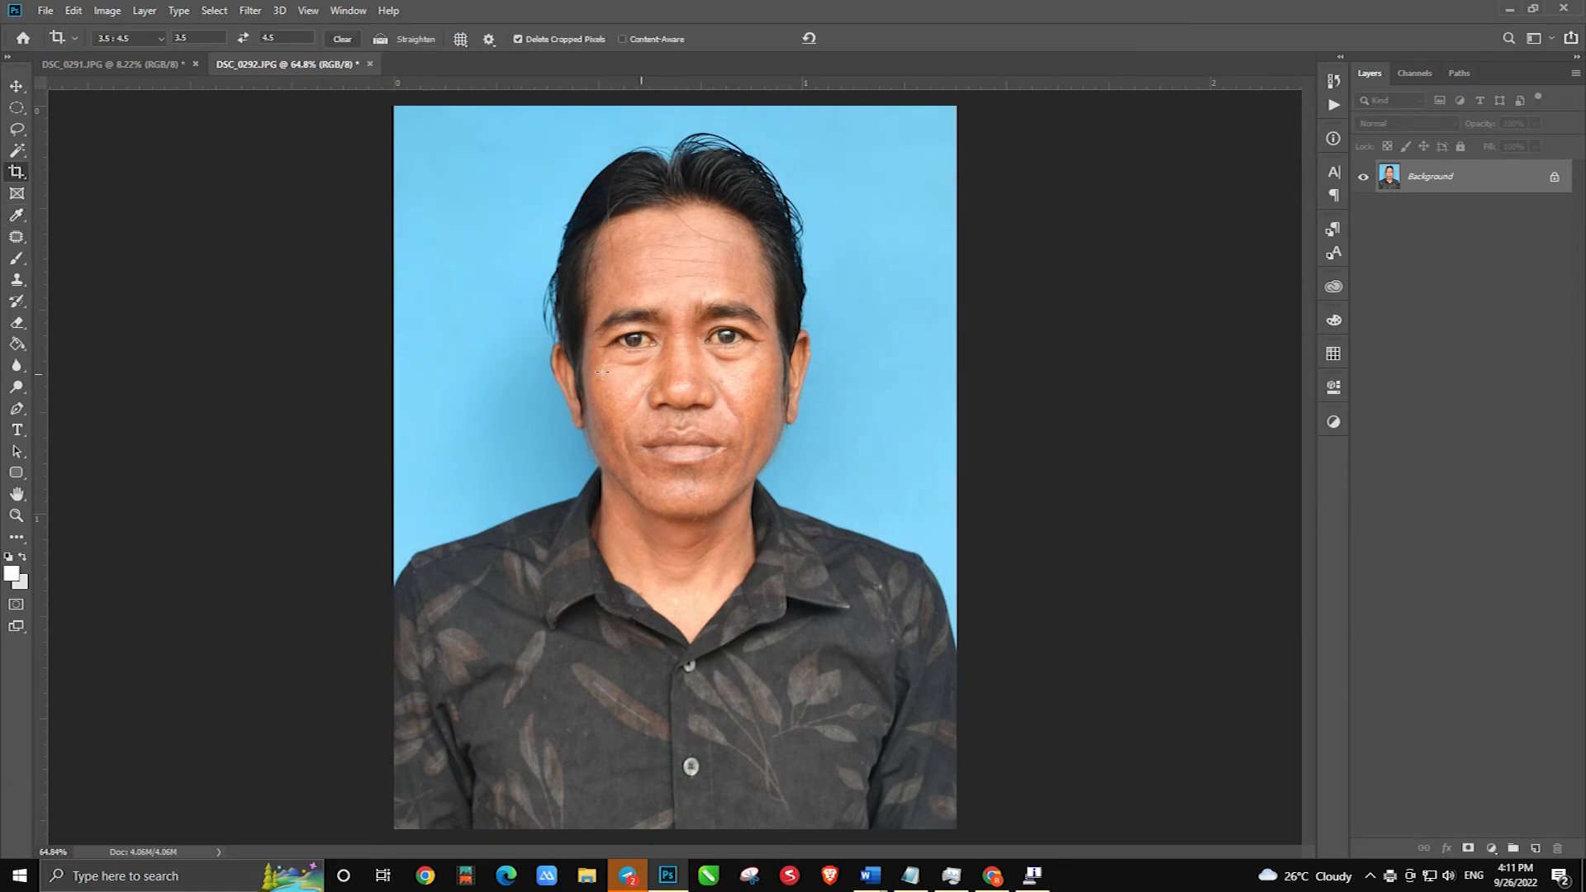
Select the man as the subject and open the selection in Select and Mask
click(214, 10)
click(235, 207)
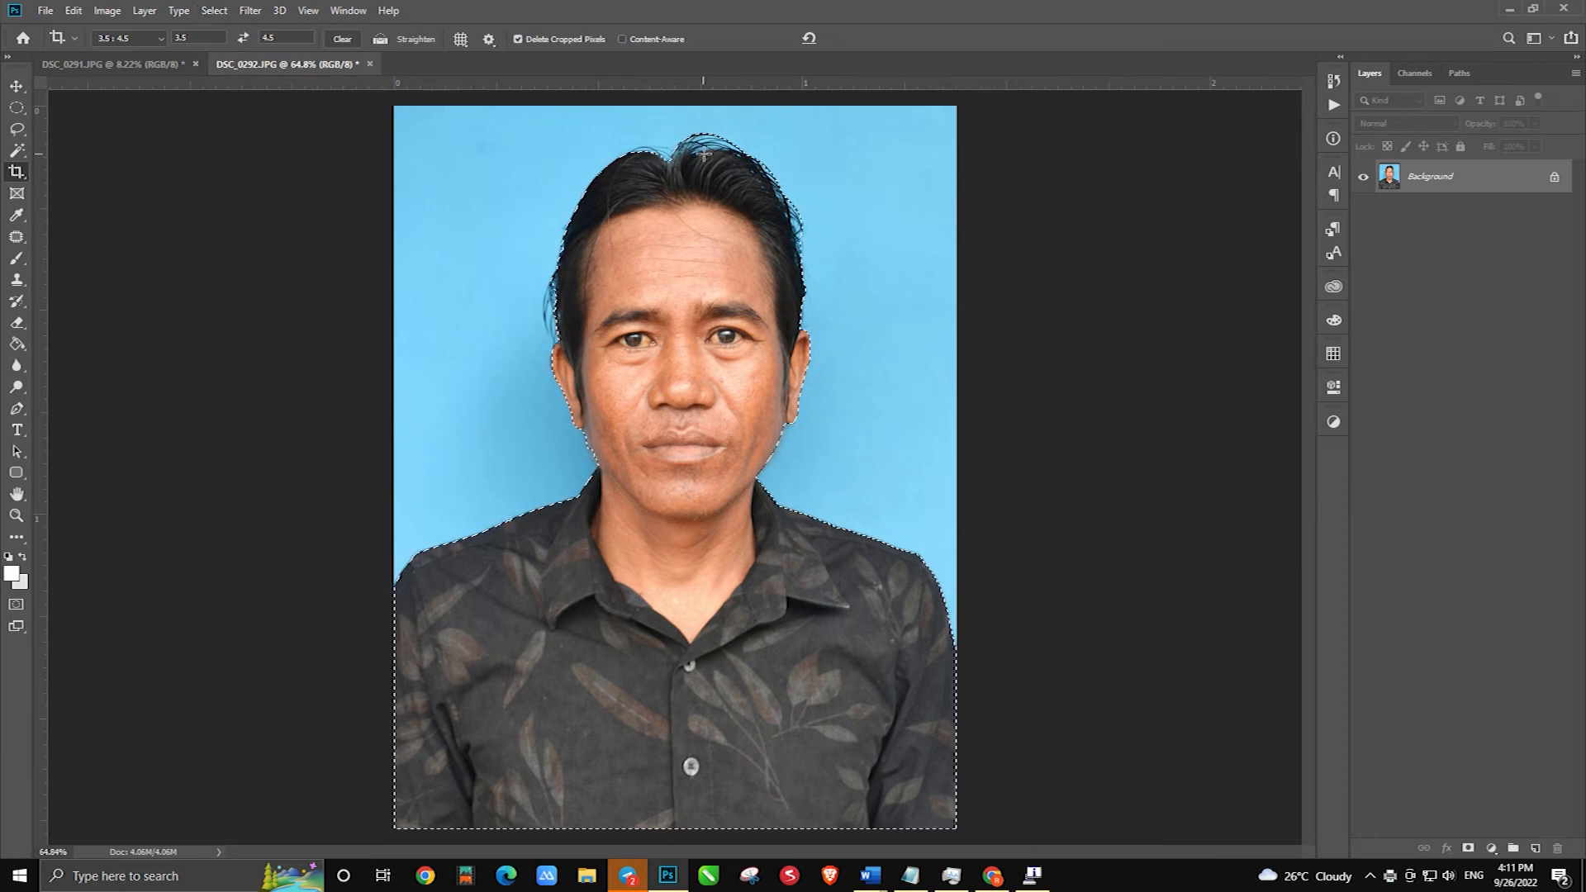
click(249, 10)
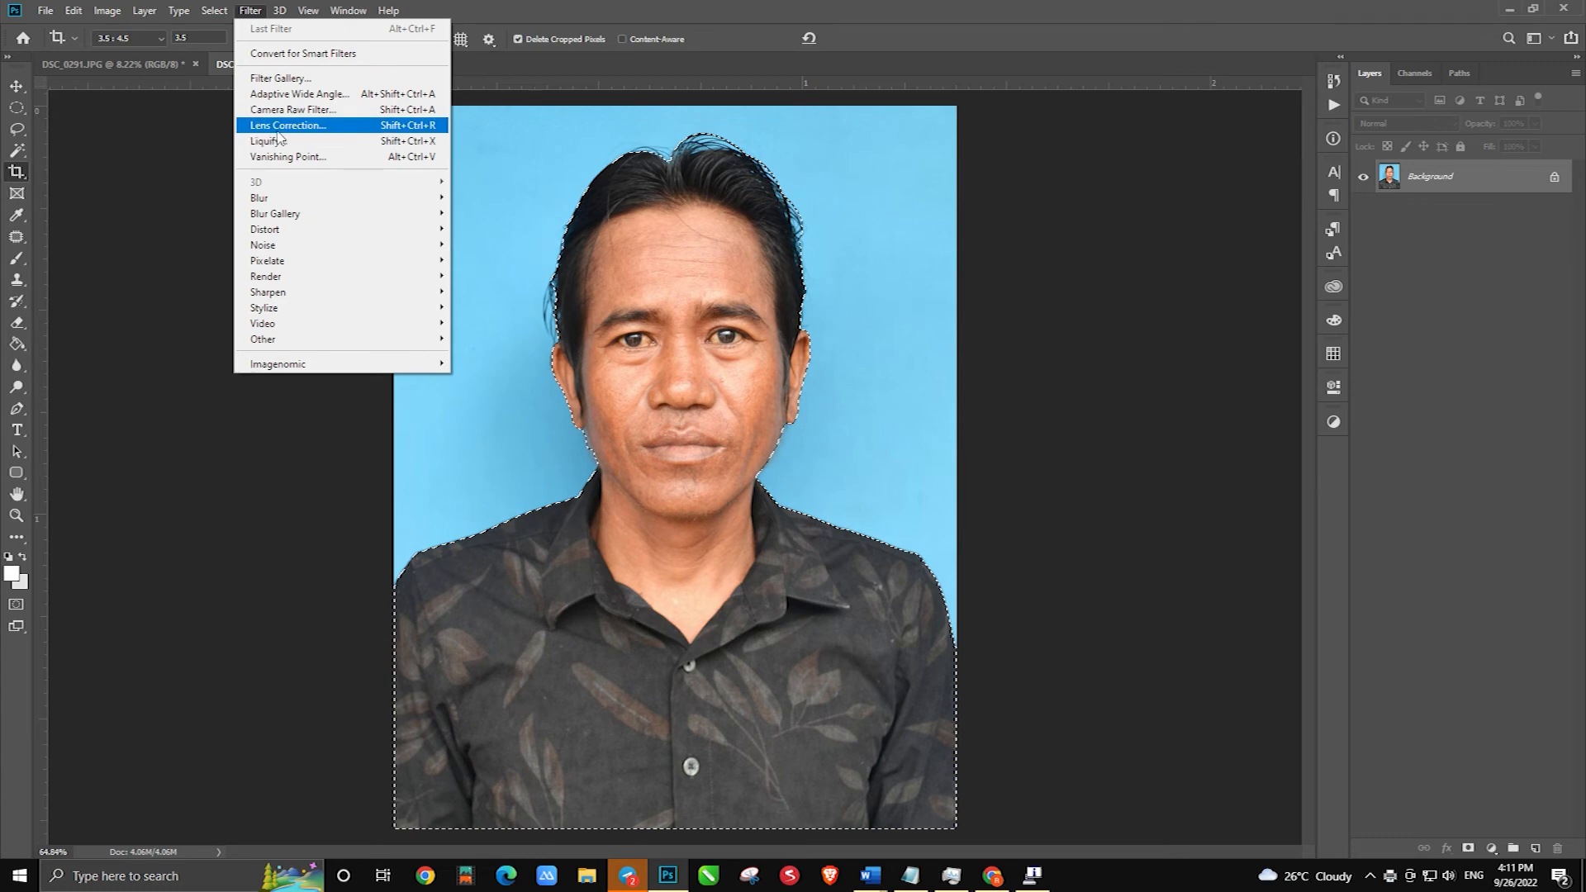
mouse_move(214, 9)
click(236, 229)
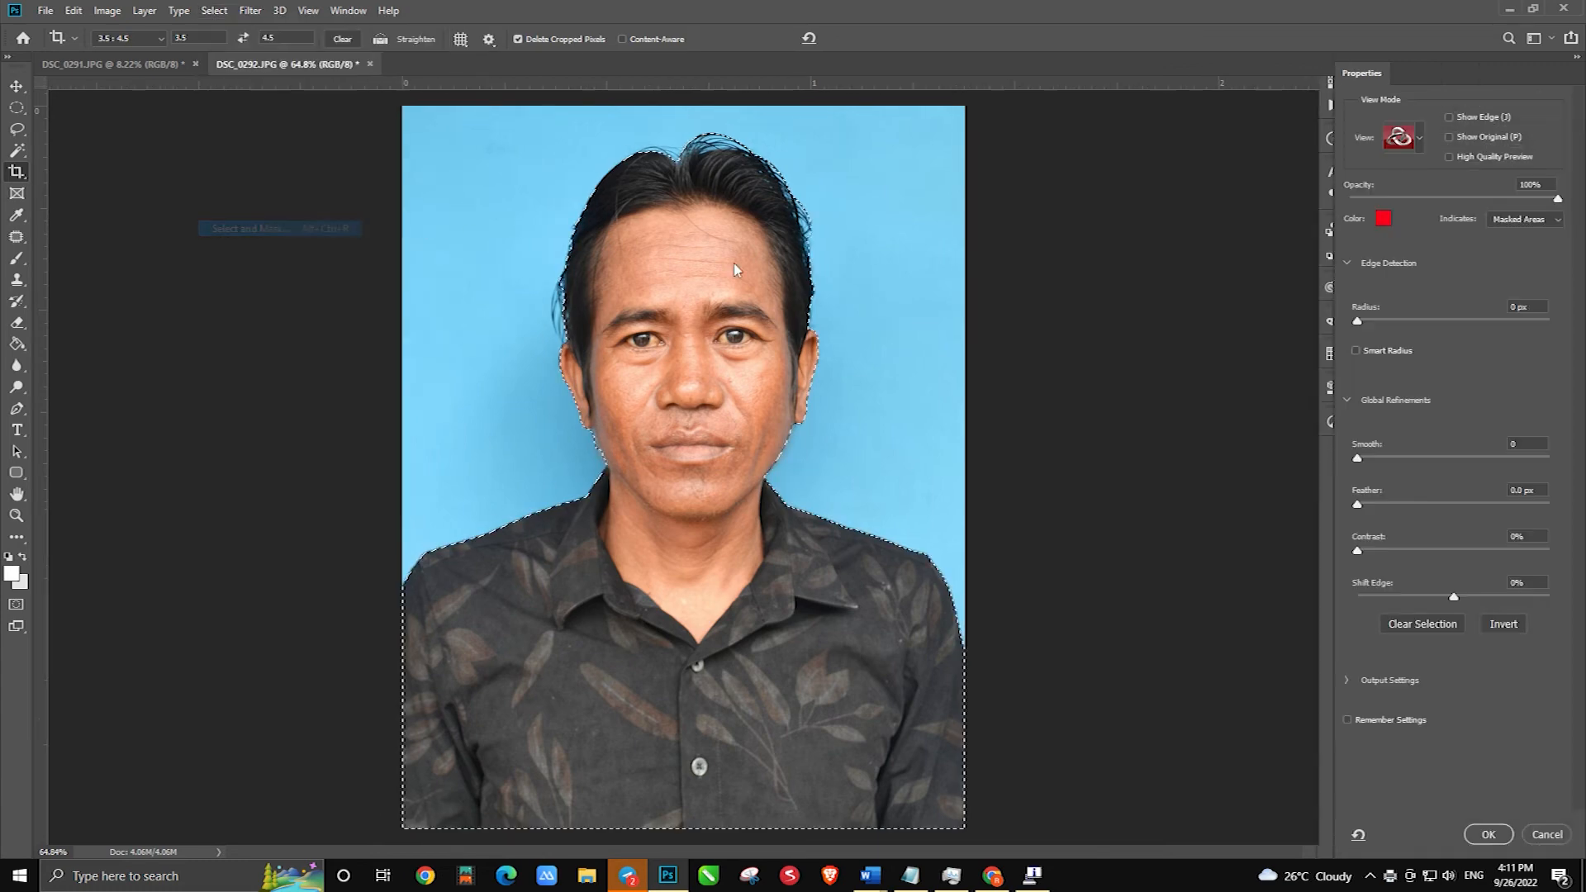
Refine the selection edge along the crown of the man's hair to remove the blue background between the strands
scroll(730, 147, up, 8)
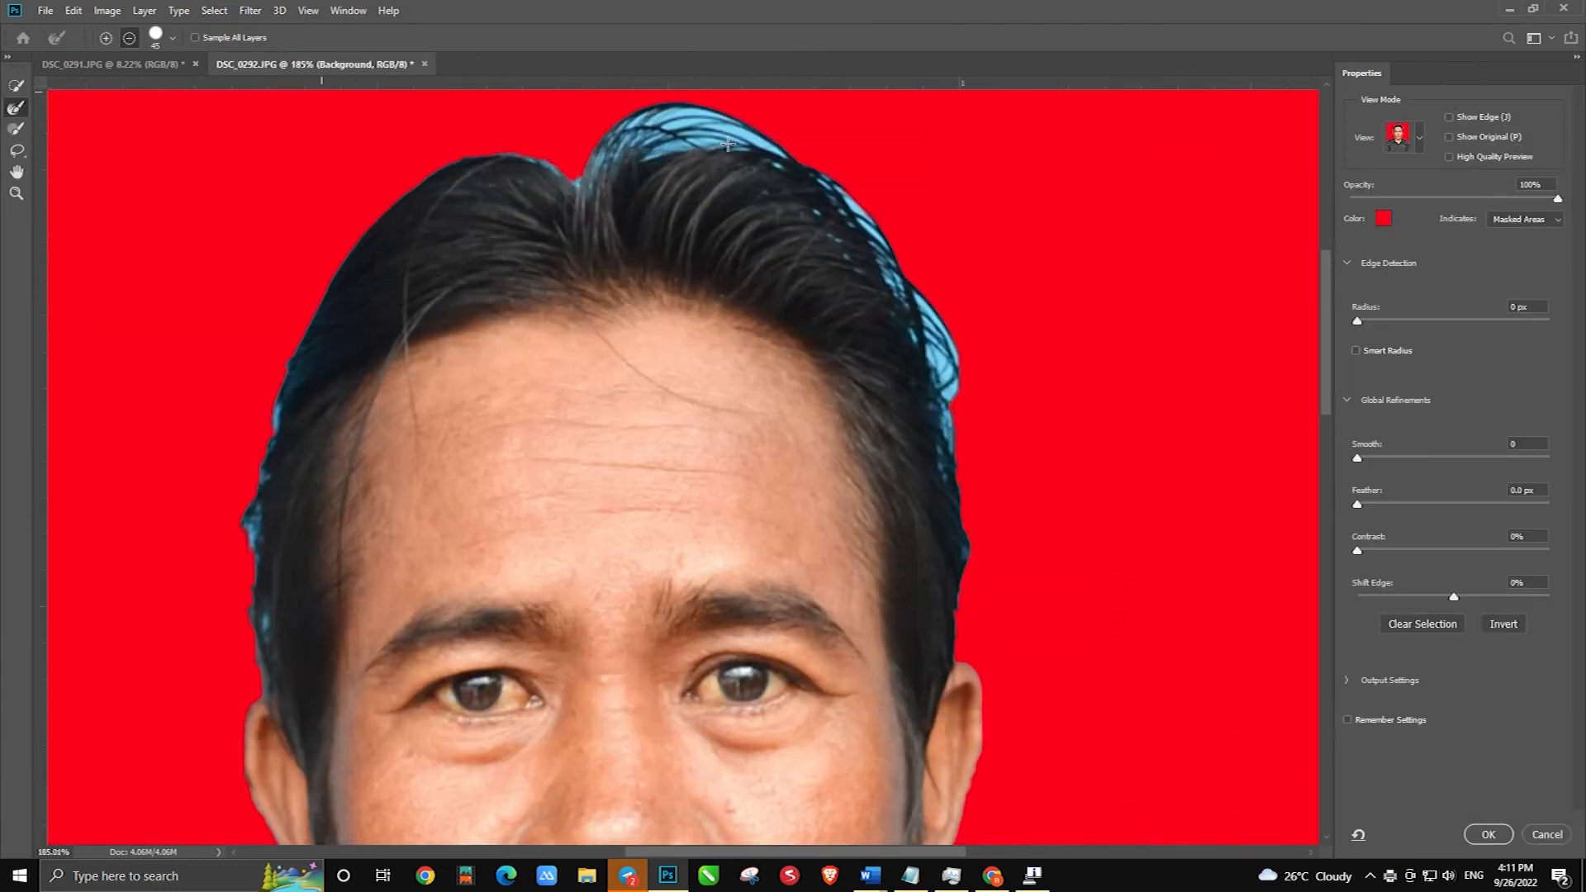
drag(718, 222, 718, 440)
mouse_move(561, 390)
mouse_down()
mouse_move(778, 347)
mouse_move(521, 385)
mouse_move(749, 361)
mouse_move(1063, 624)
mouse_move(886, 206)
mouse_up()
drag(927, 283, 965, 559)
drag(842, 174, 1021, 520)
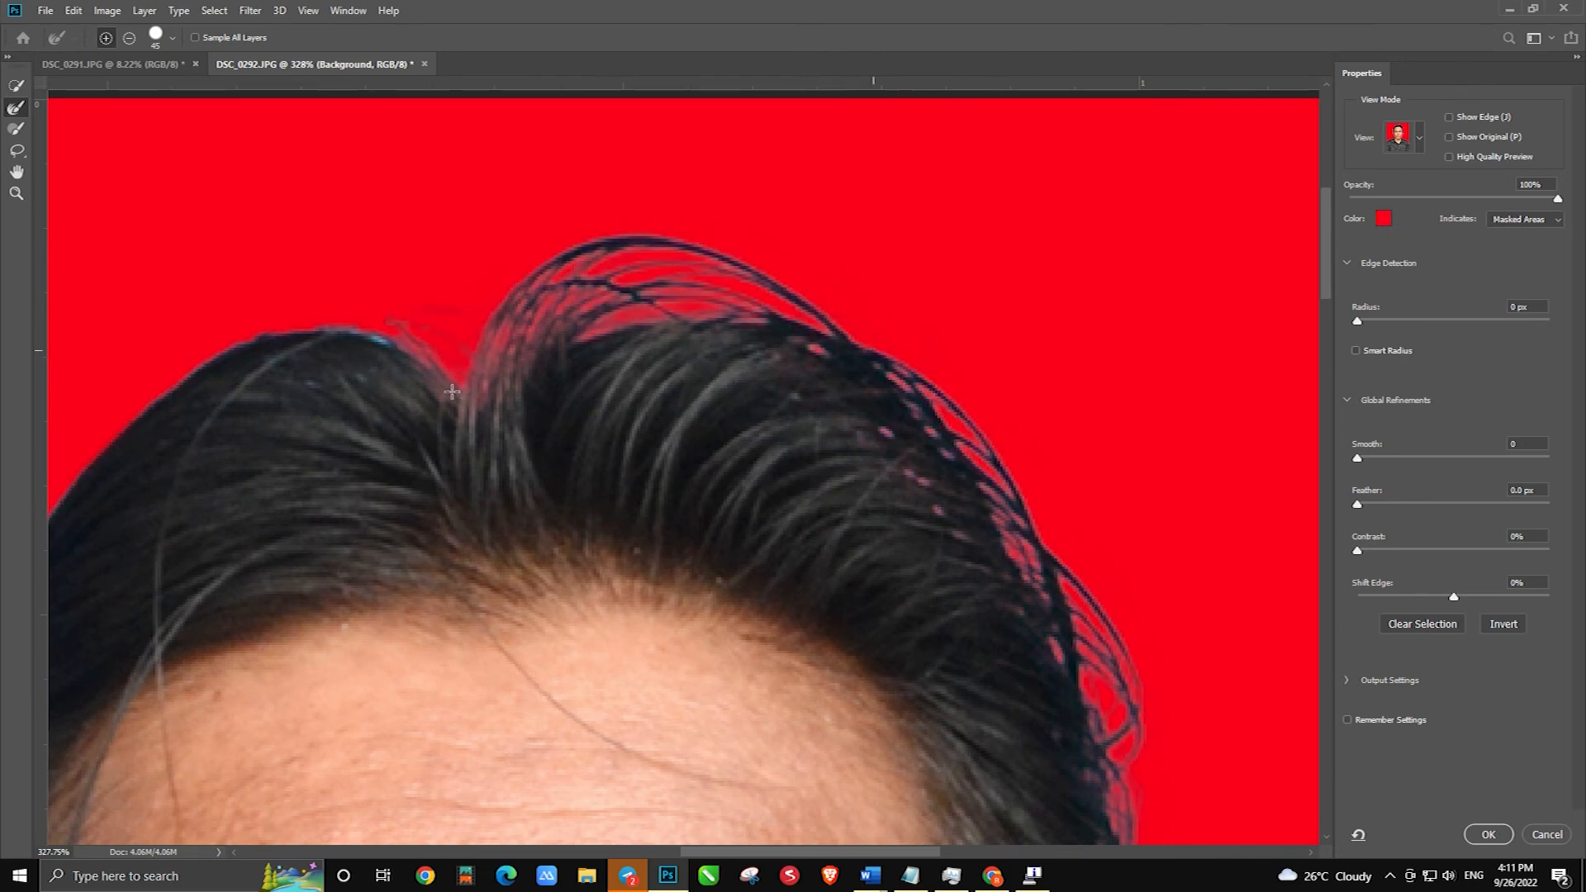
drag(258, 355, 798, 301)
Refine the selection edge along the side hair, ear and jaw, and accept the refined selection
drag(539, 675, 603, 346)
drag(586, 736, 596, 666)
drag(597, 665, 482, 252)
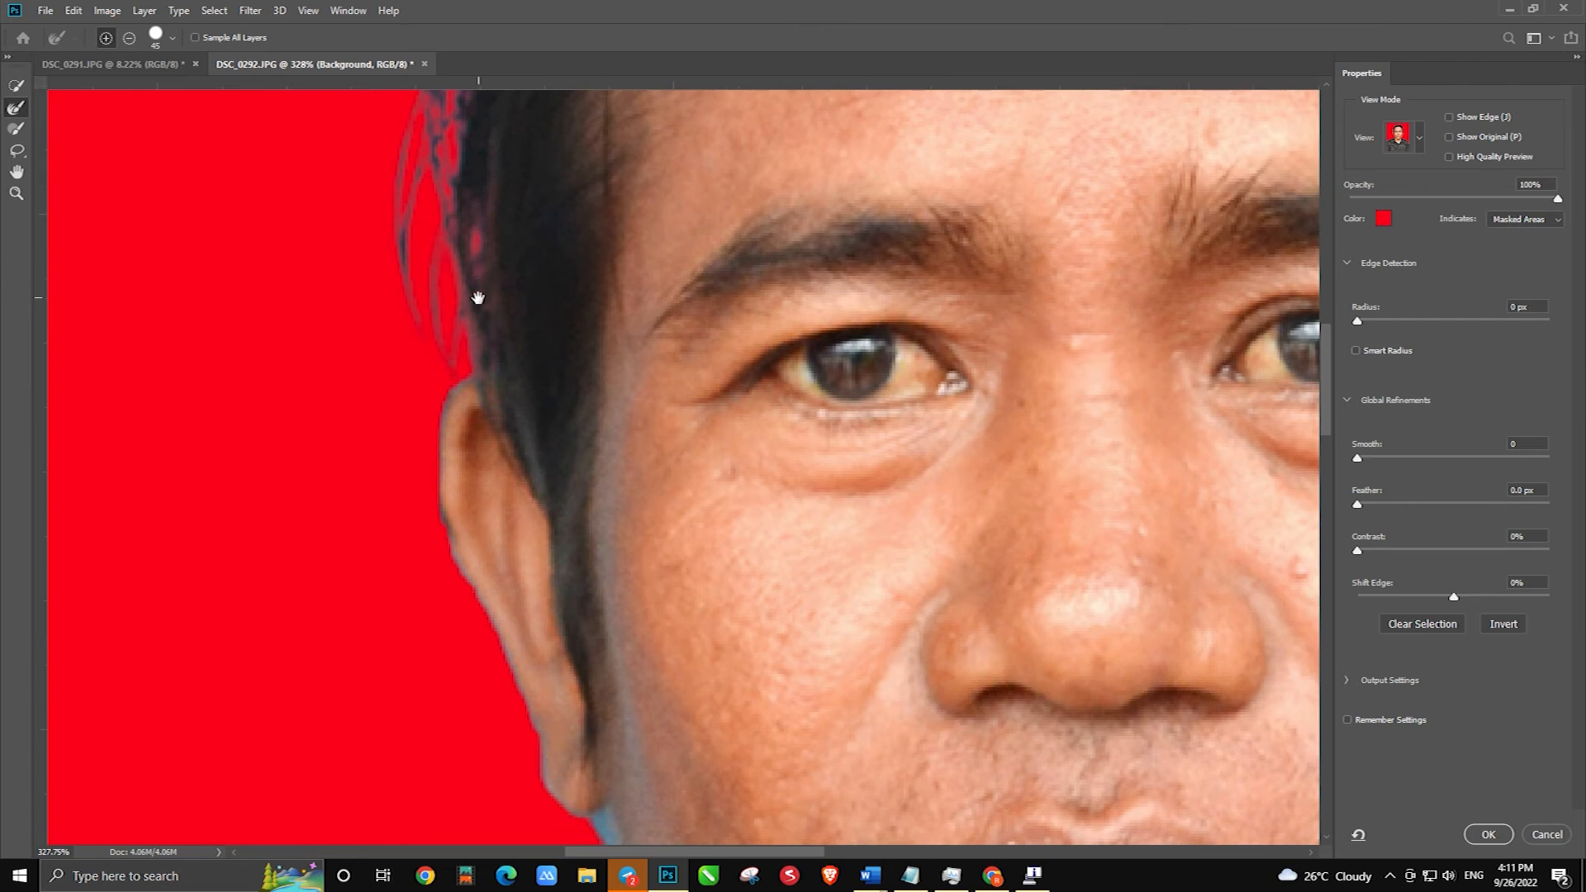
scroll(417, 302, down, 5)
scroll(540, 655, up, 1)
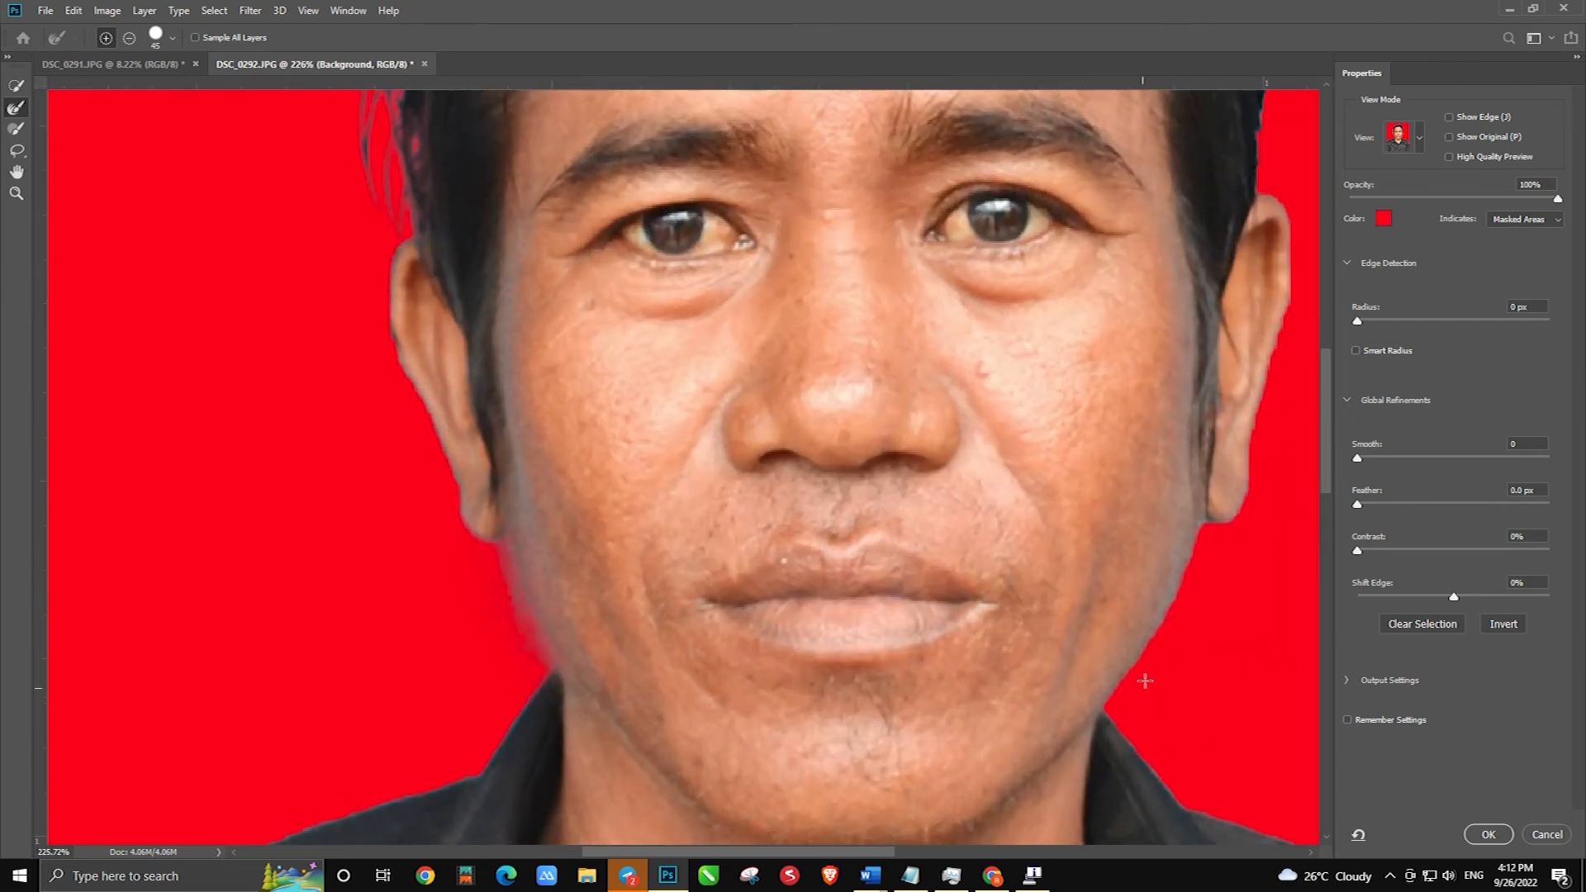
scroll(739, 317, down, 8)
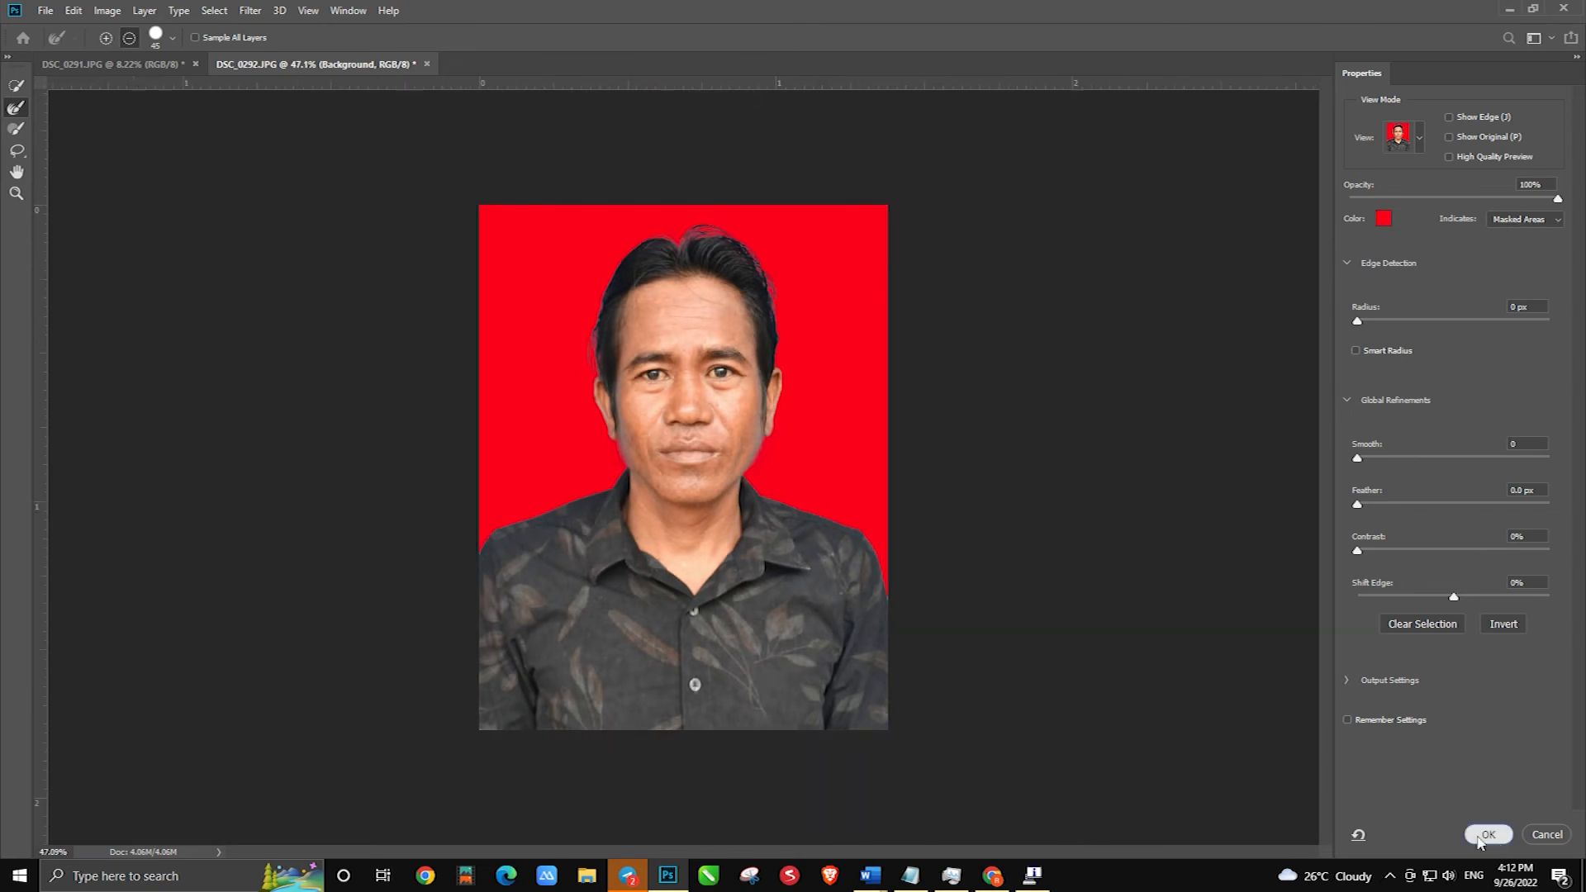
click(1479, 835)
Feather the background selection by 2 pixels, fill it with an even light blue and deselect
key(shift+F6)
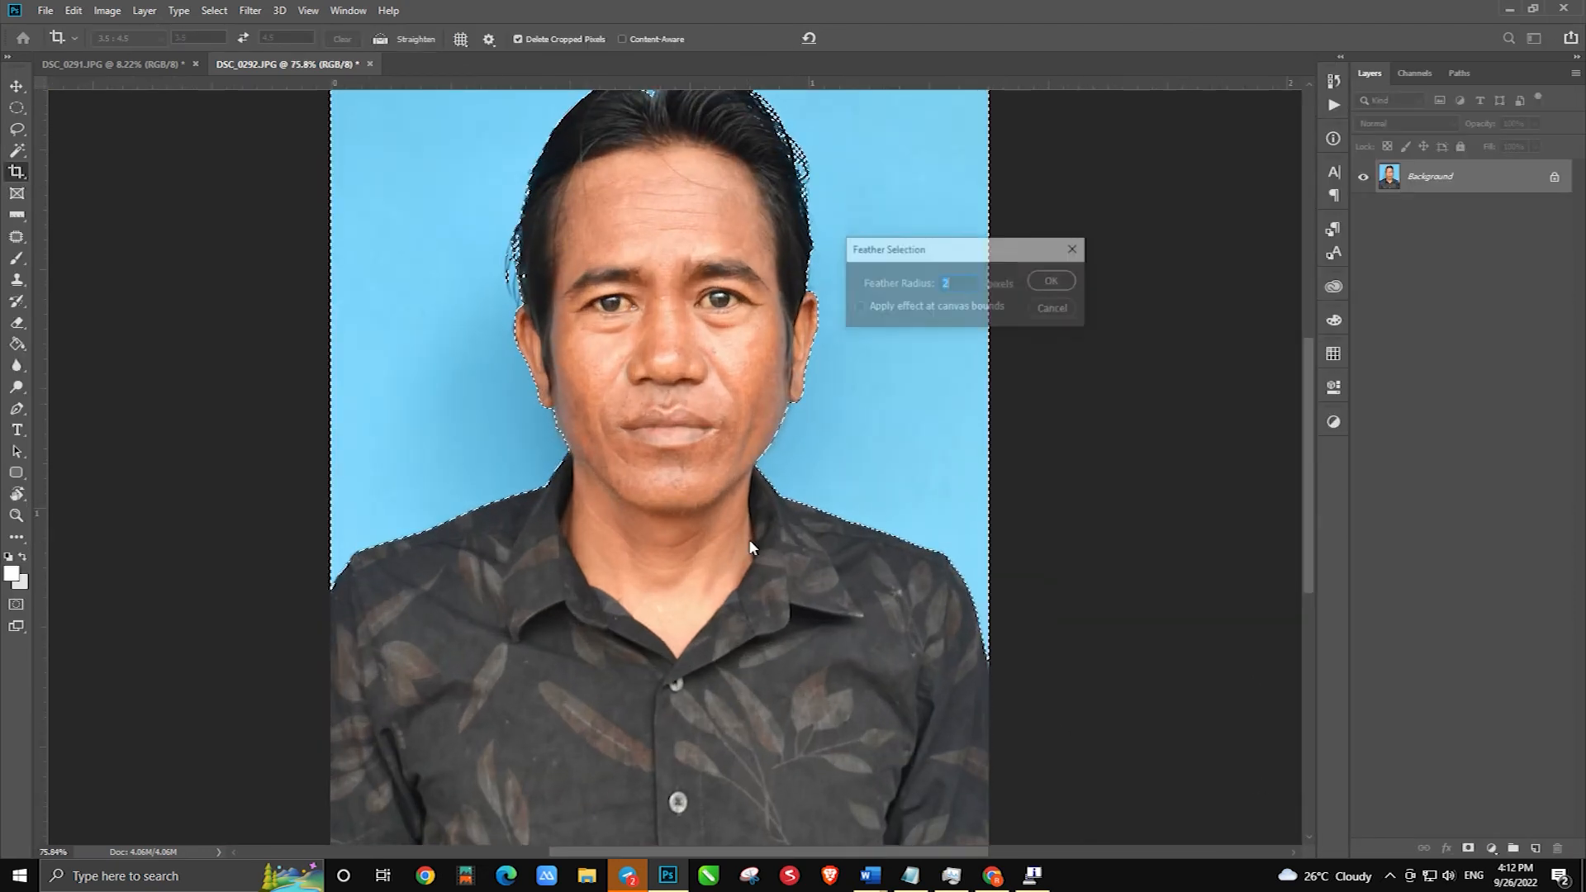
key(Return)
key(ctrl+d)
Unlock the portrait's background layer and enlarge the canvas to 15 × 10 cm around it
scroll(749, 540, down, 3)
click(1553, 177)
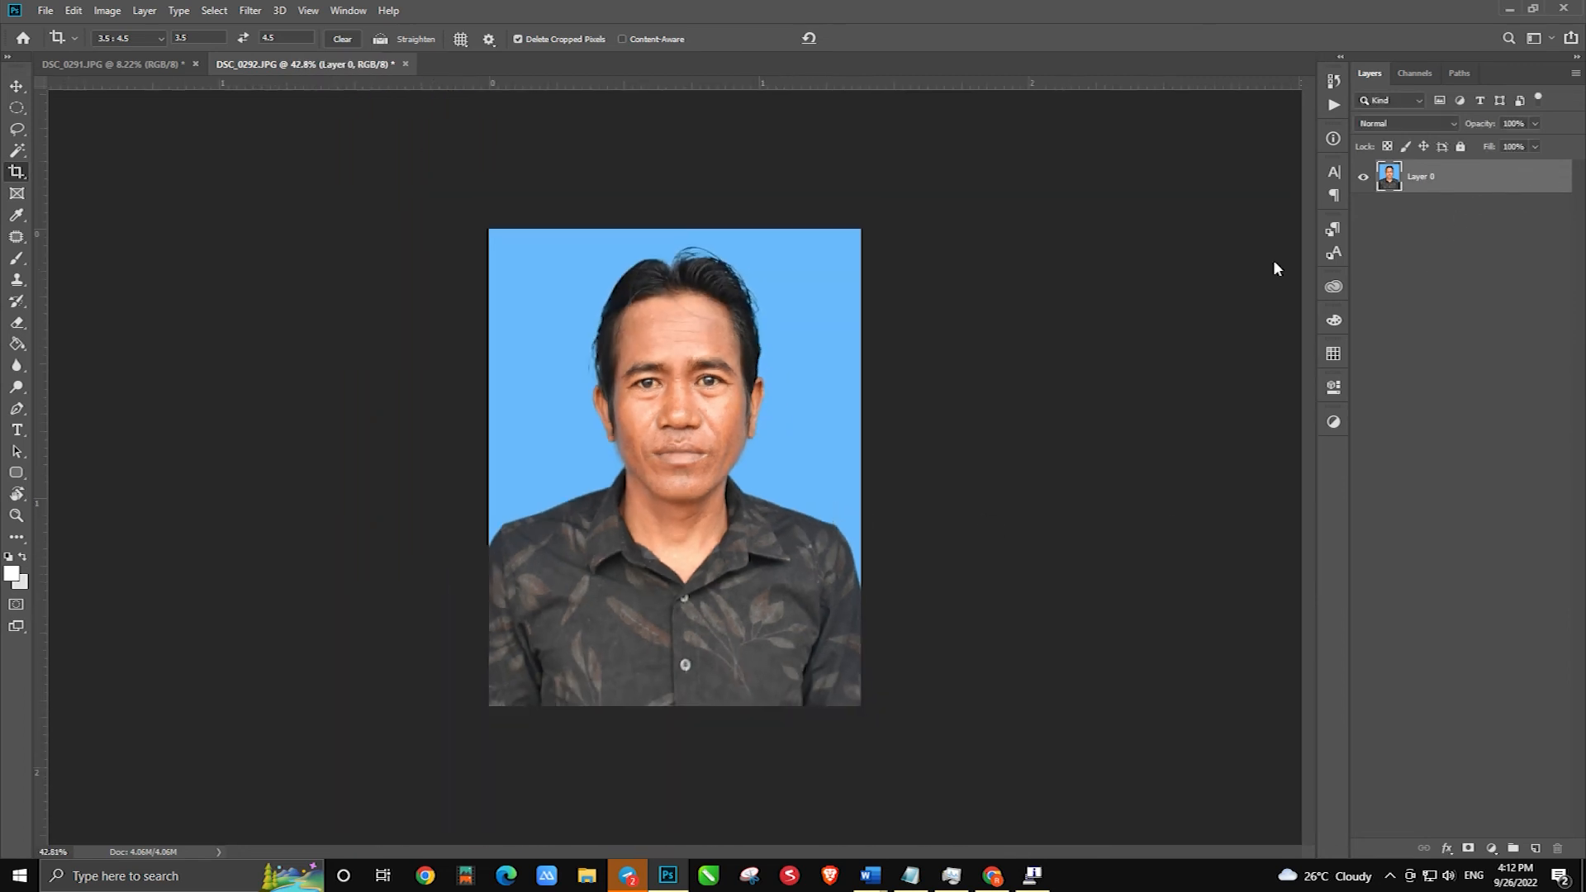
key(ctrl+alt+i)
key(Escape)
key(ctrl+alt+c)
click(917, 355)
click(937, 412)
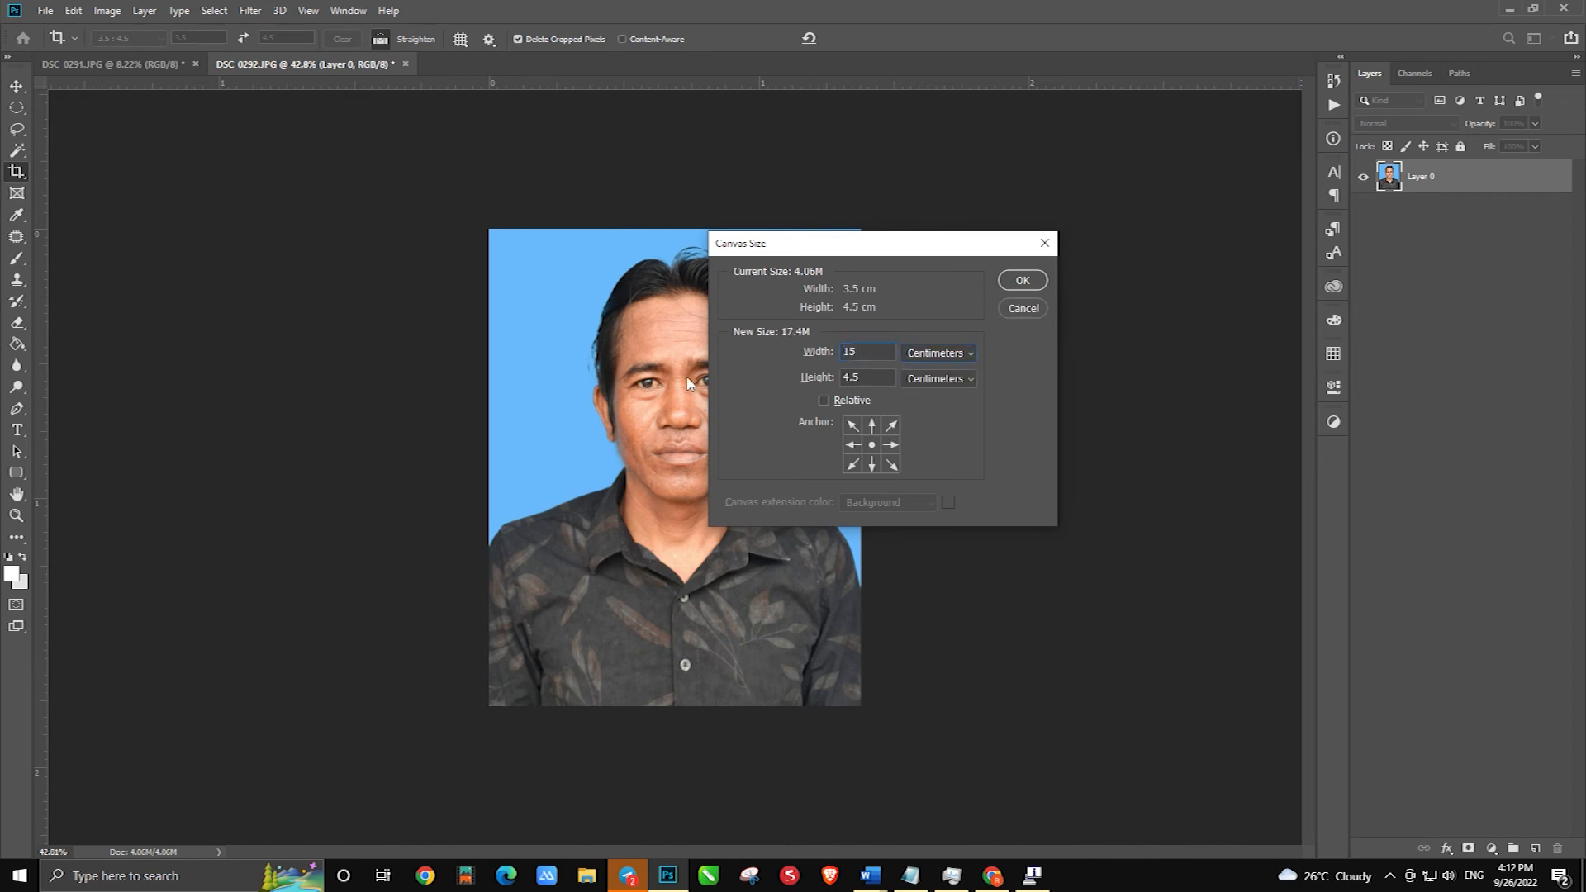
key(Return)
scroll(693, 381, down, 3)
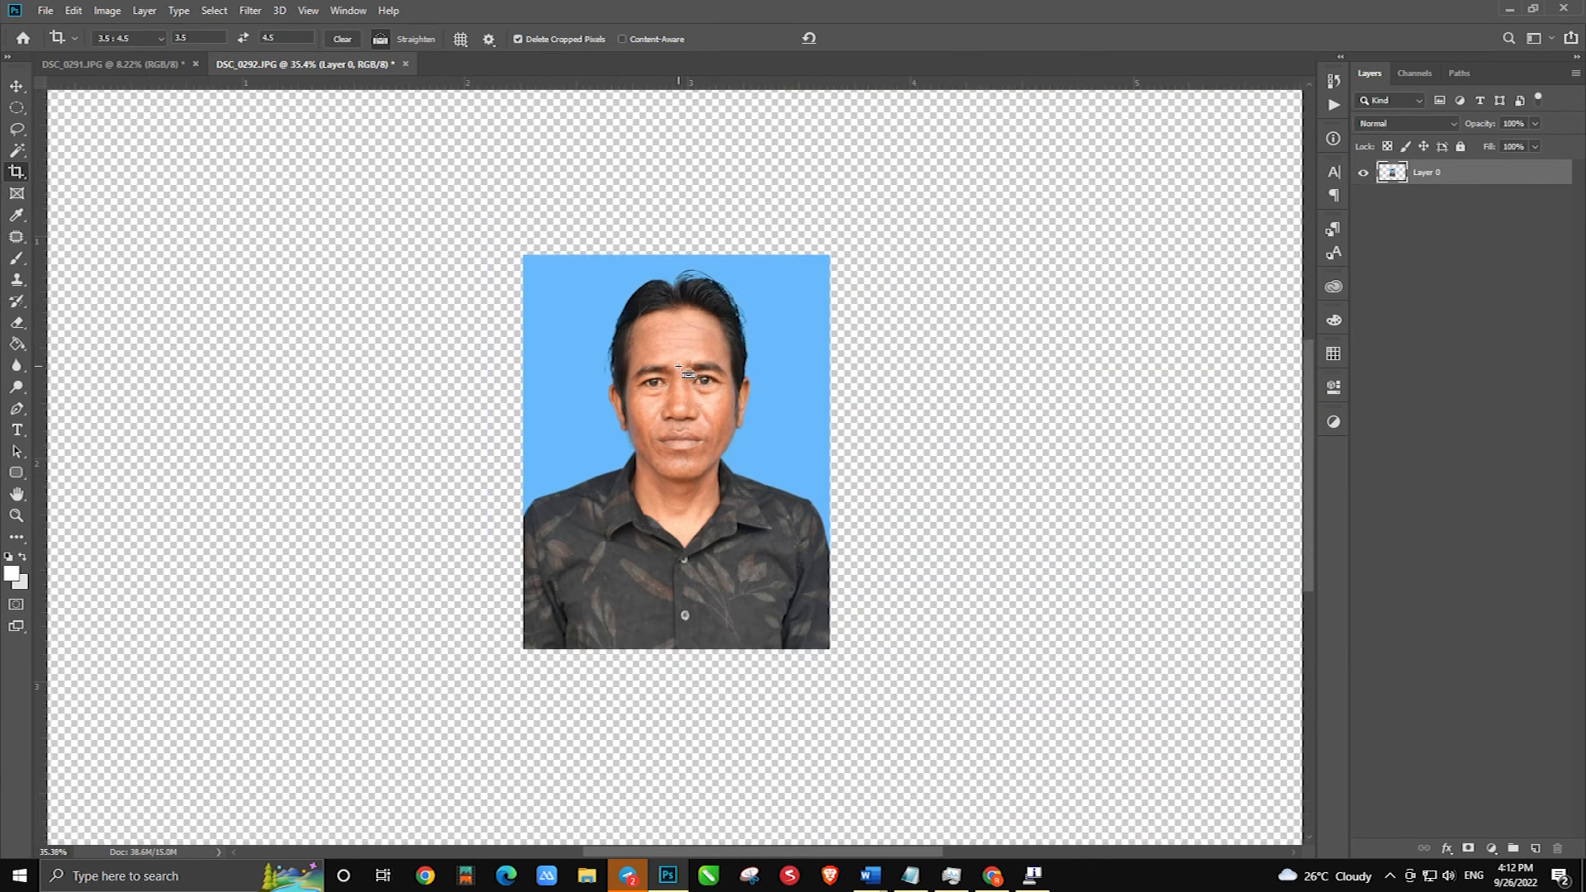
Move the portrait to the sheet's upper-left corner and place a duplicate beside it with a narrow gap
click(10, 88)
drag(655, 355, 565, 326)
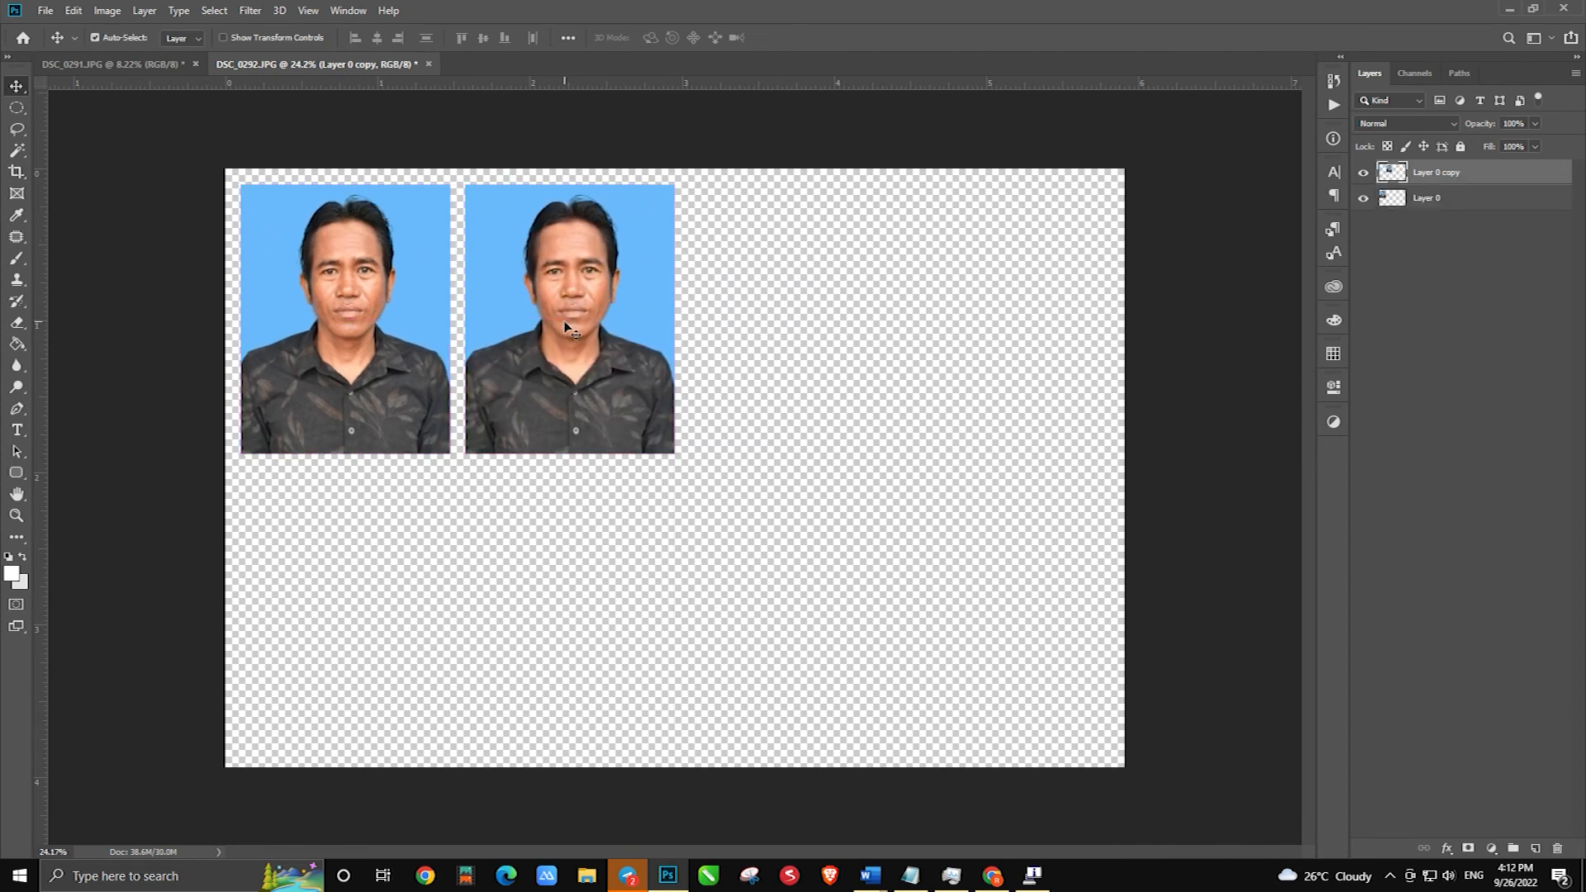
key(shift+Left)
key(shift+Left)
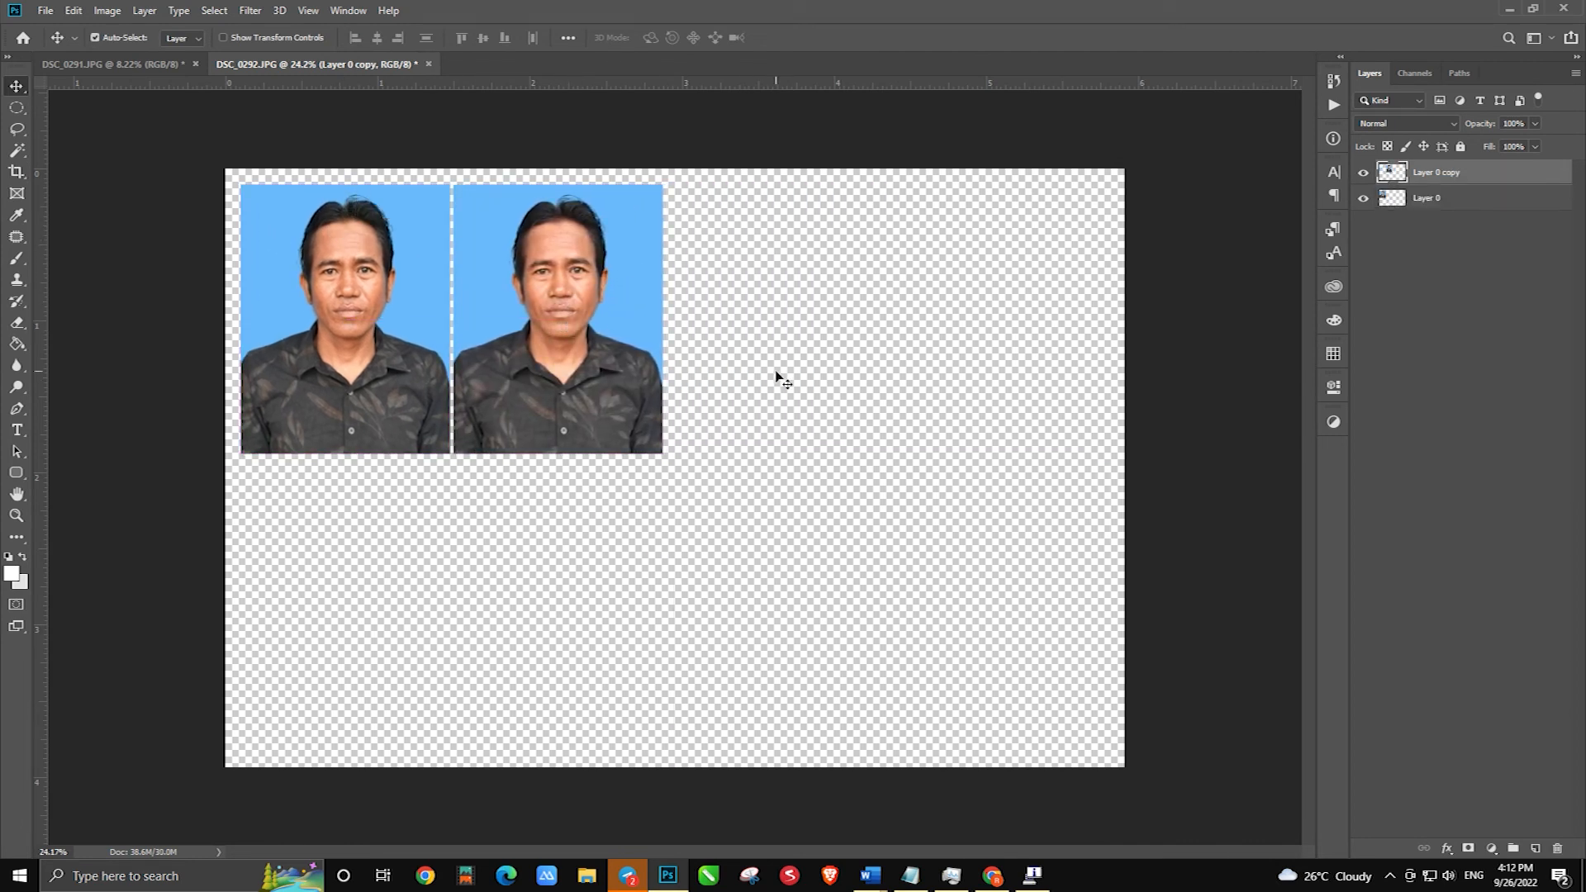
Duplicate the portrait pair to complete a row of four, and copy that row below it
shift+click(354, 315)
drag(347, 317, 711, 397)
drag(318, 524, 932, 573)
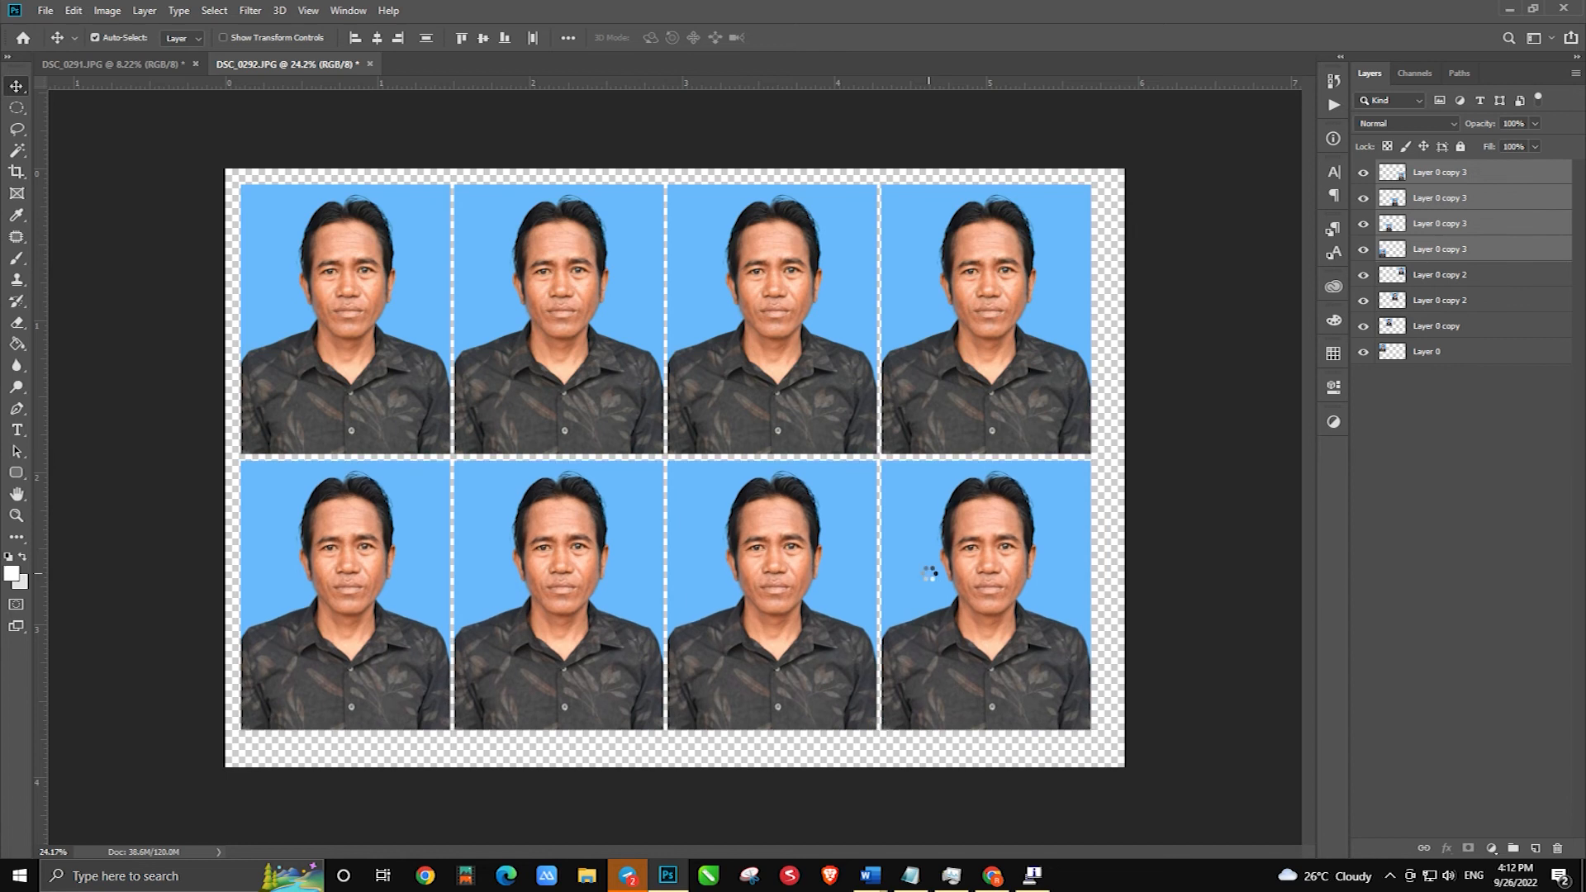
Scale the four portraits in the two right-hand columns down proportionally to about 74%
drag(1212, 657, 855, 431)
key(ctrl+t)
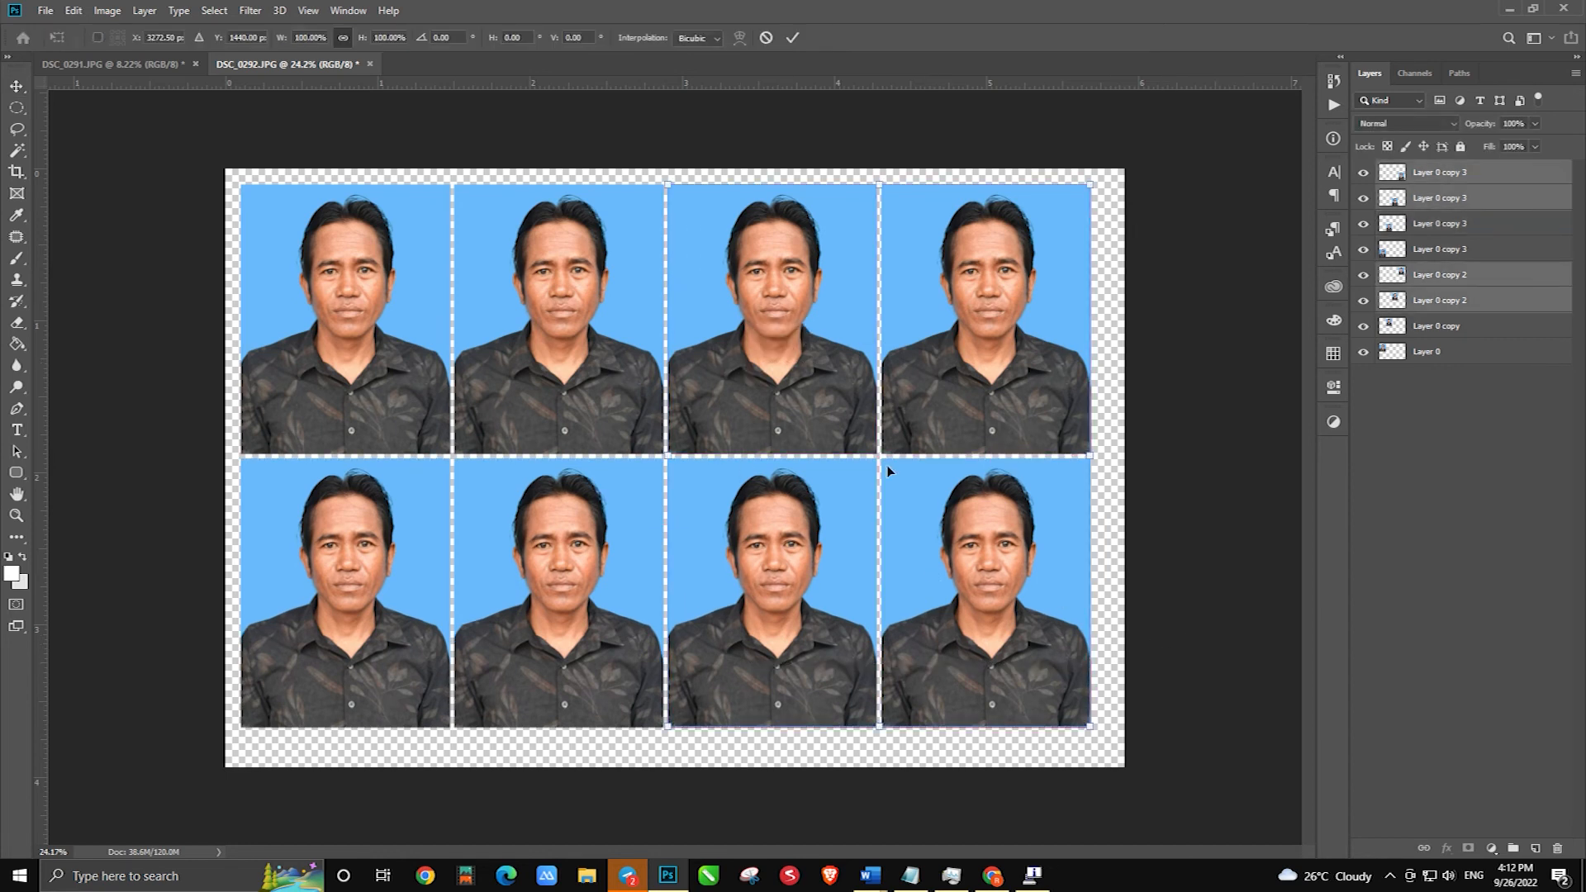
drag(1091, 455, 983, 455)
drag(882, 397, 881, 328)
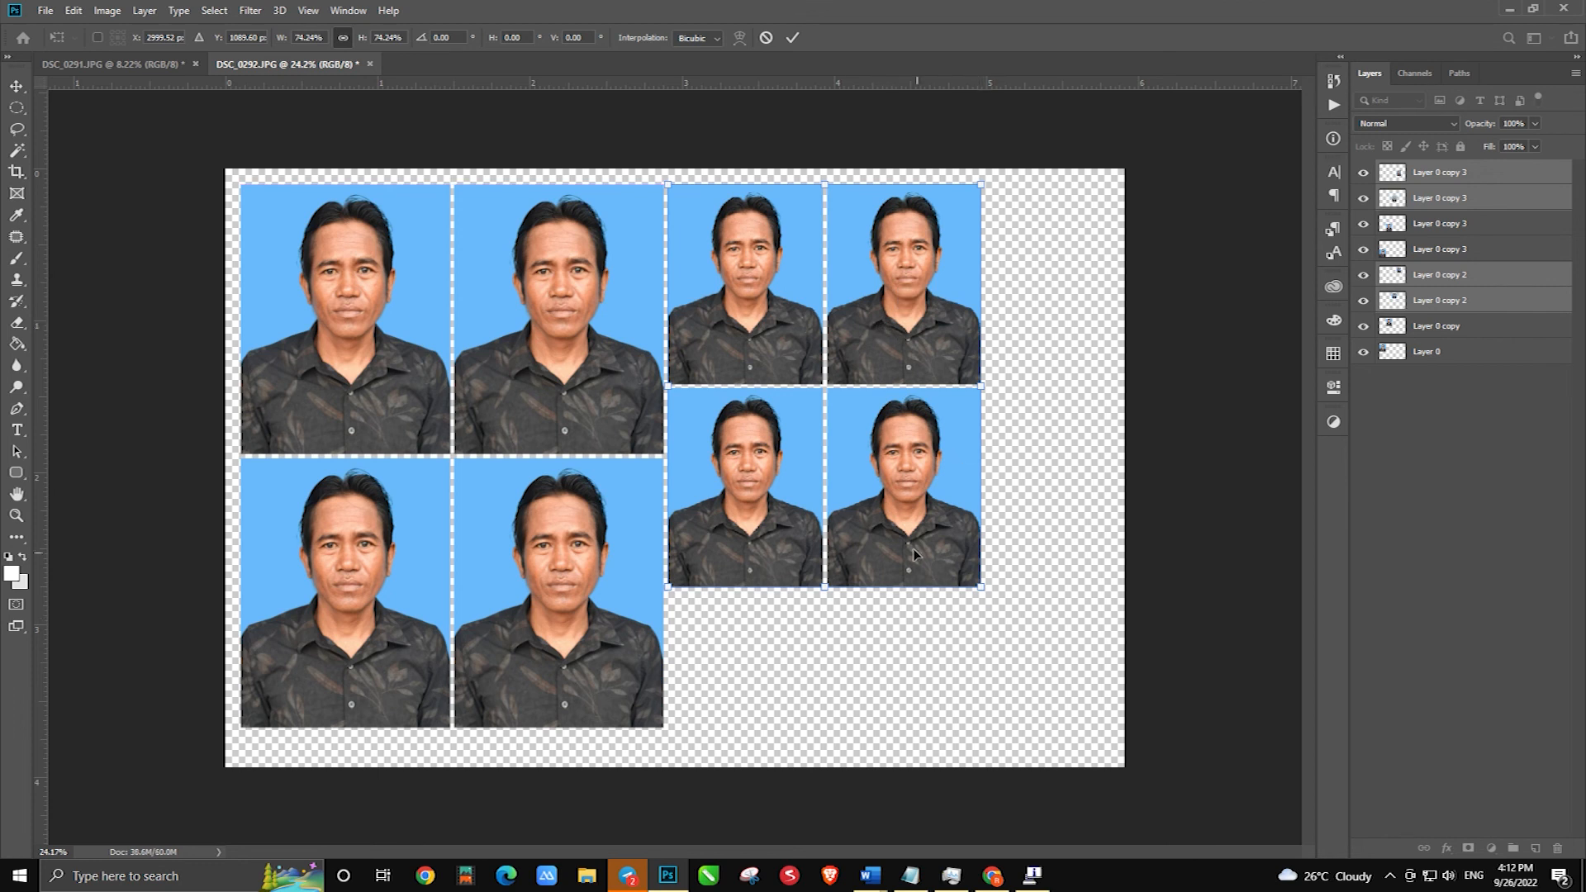
key(Return)
Shrink the four small portraits slightly more and move them down so their row gap aligns with the large portraits' gap
drag(1077, 649, 730, 291)
key(ctrl+t)
drag(976, 580, 709, 334)
key(Return)
drag(709, 335, 712, 403)
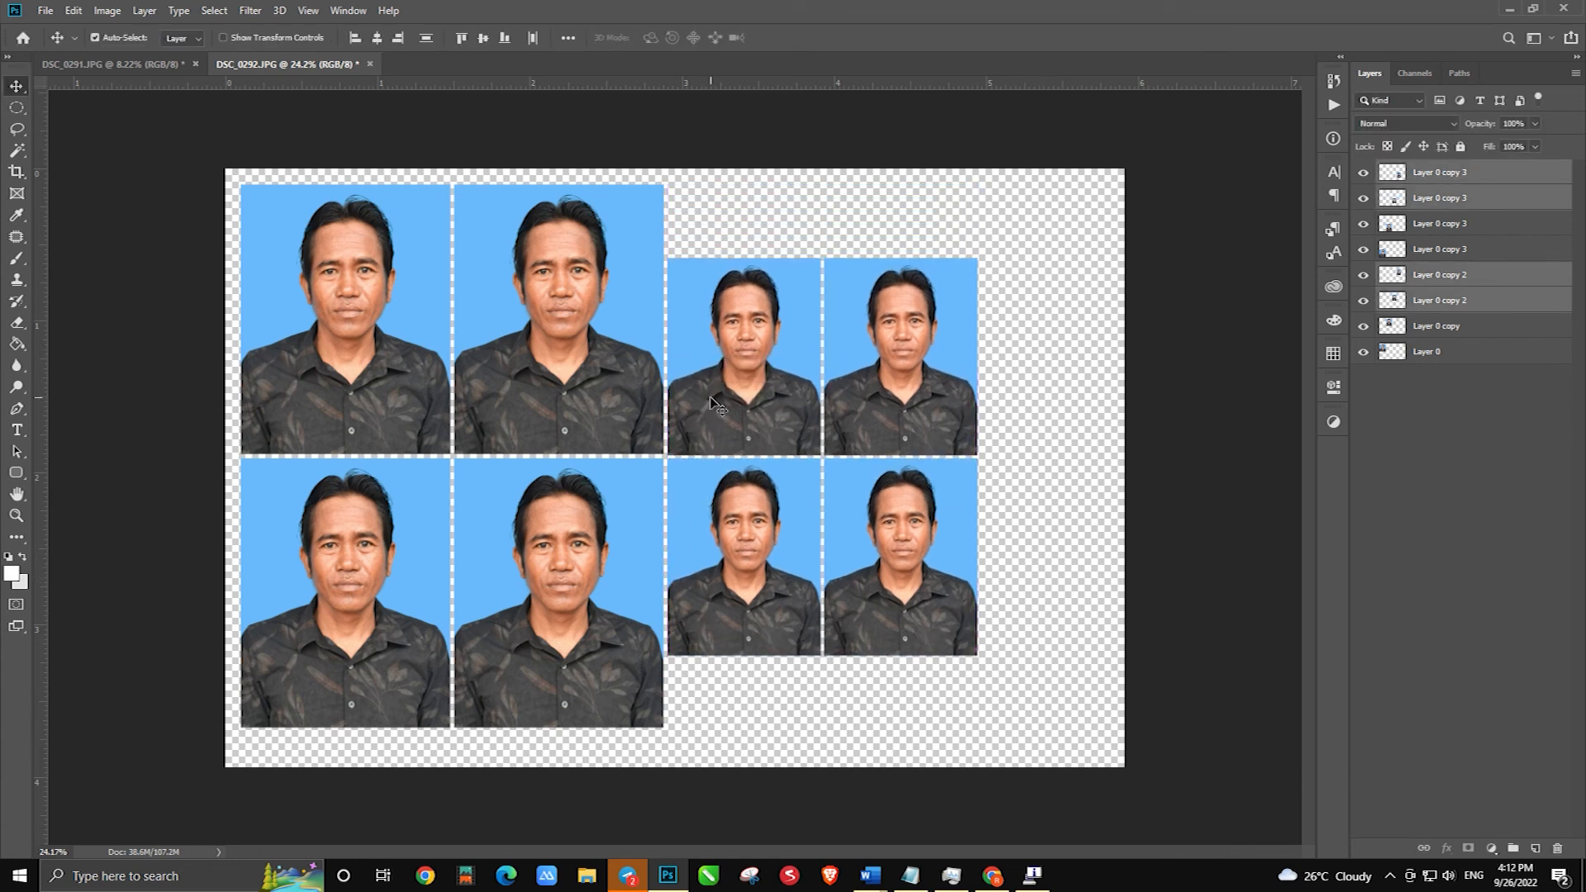
click(1078, 513)
drag(770, 545, 796, 625)
drag(1088, 589, 762, 391)
Select all eight portraits and nudge the whole layout down and slightly to the right on the sheet
drag(1038, 532, 374, 354)
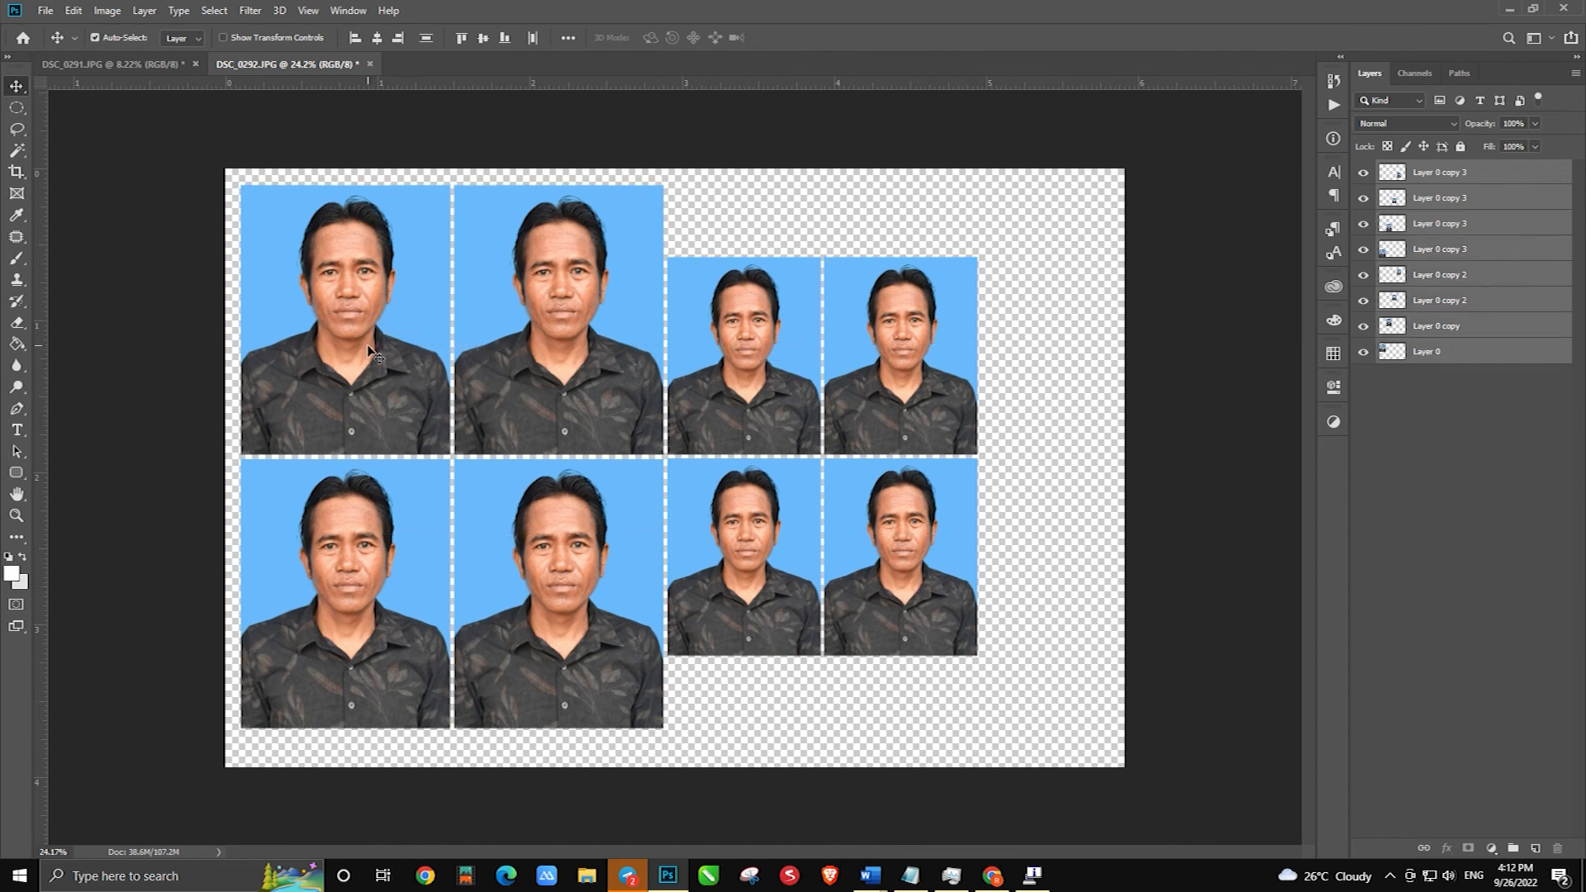
key(shift+Down)
key(shift+Down)
key(shift+Down)
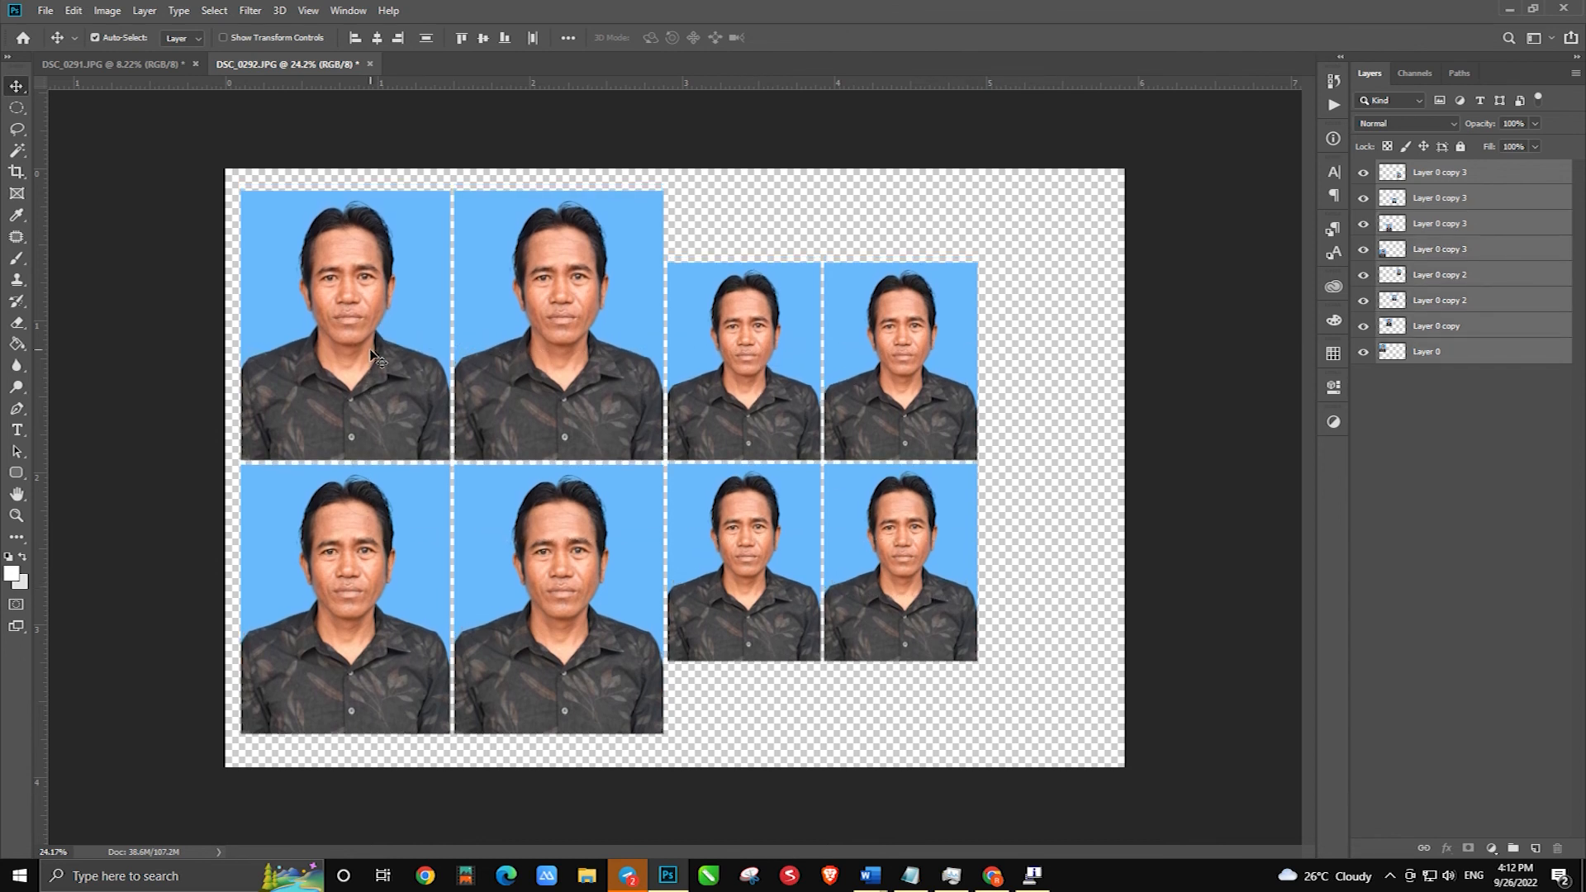
key(Right)
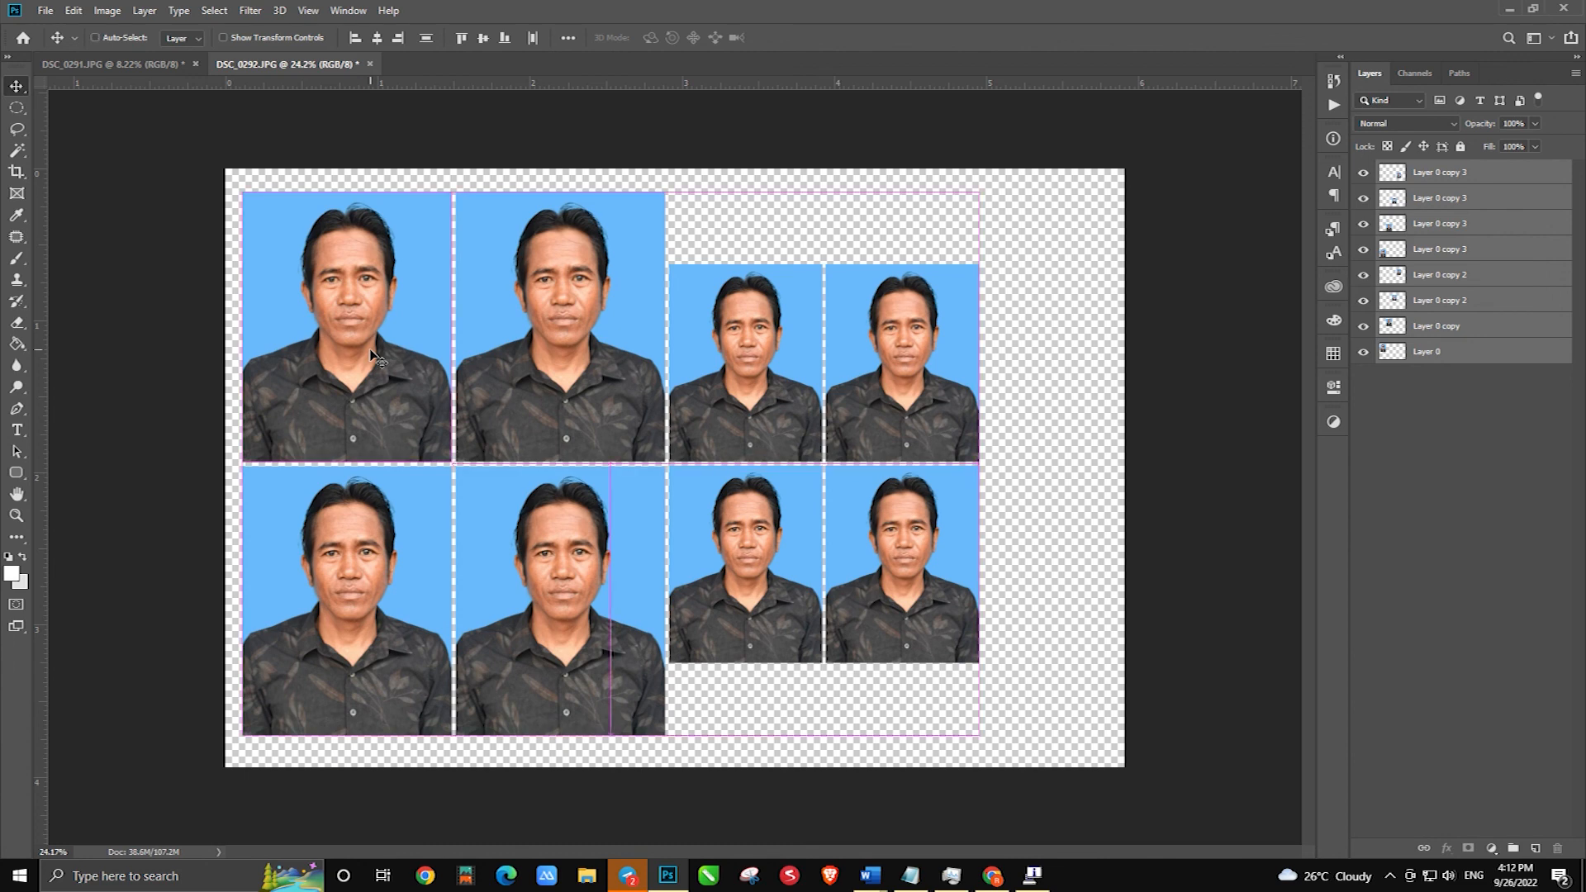
Open the print settings for the sheet and apply the printer's 4x6 (10x15) favorite setting
key(ctrl+p)
click(892, 331)
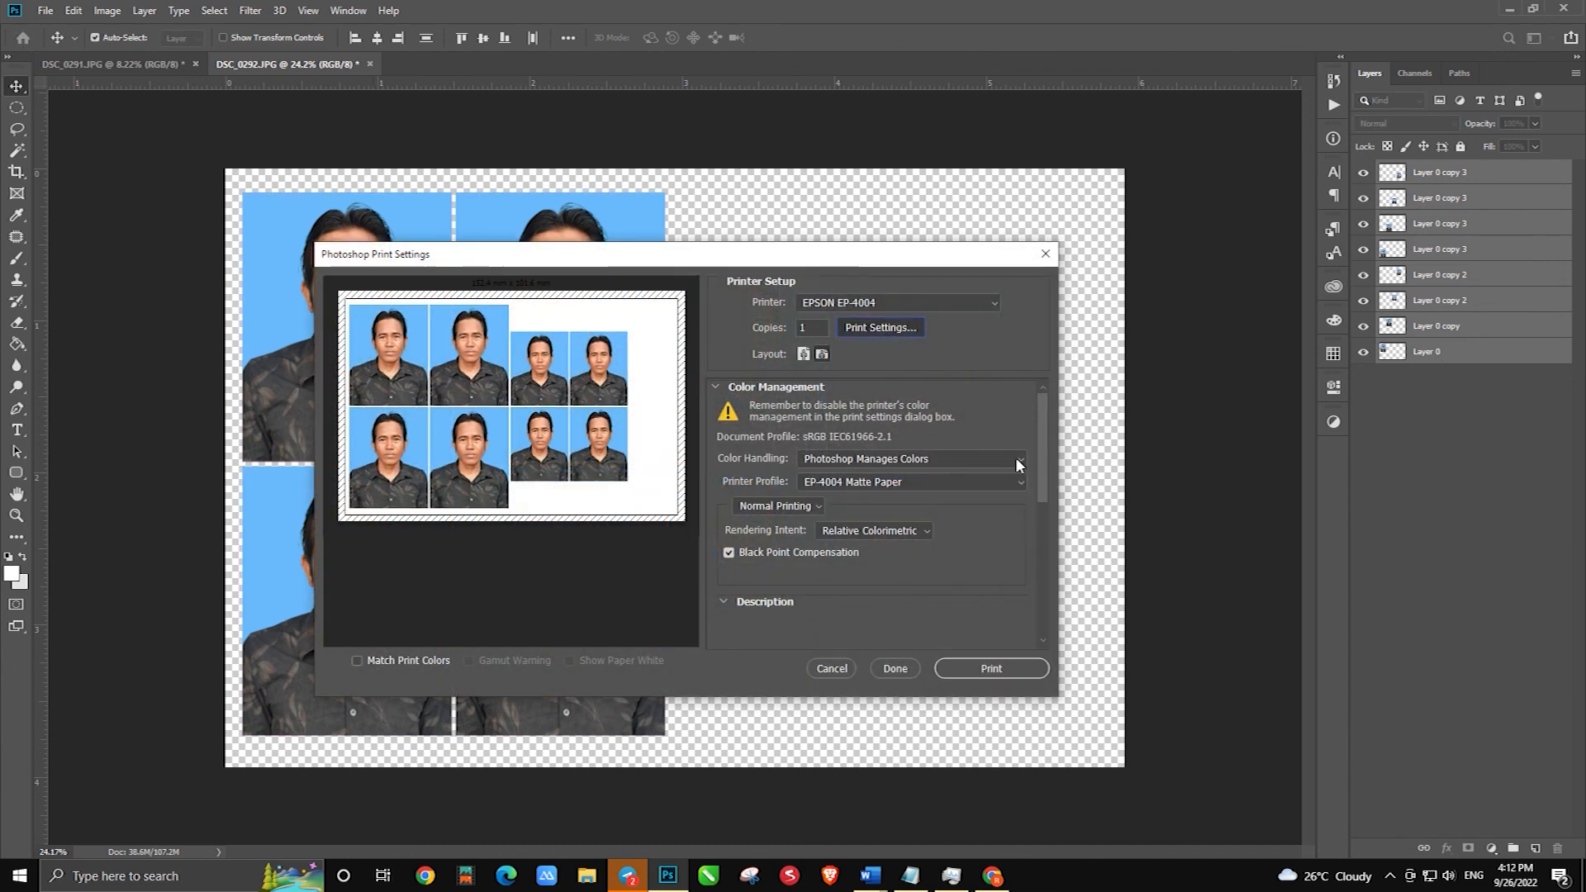
click(488, 322)
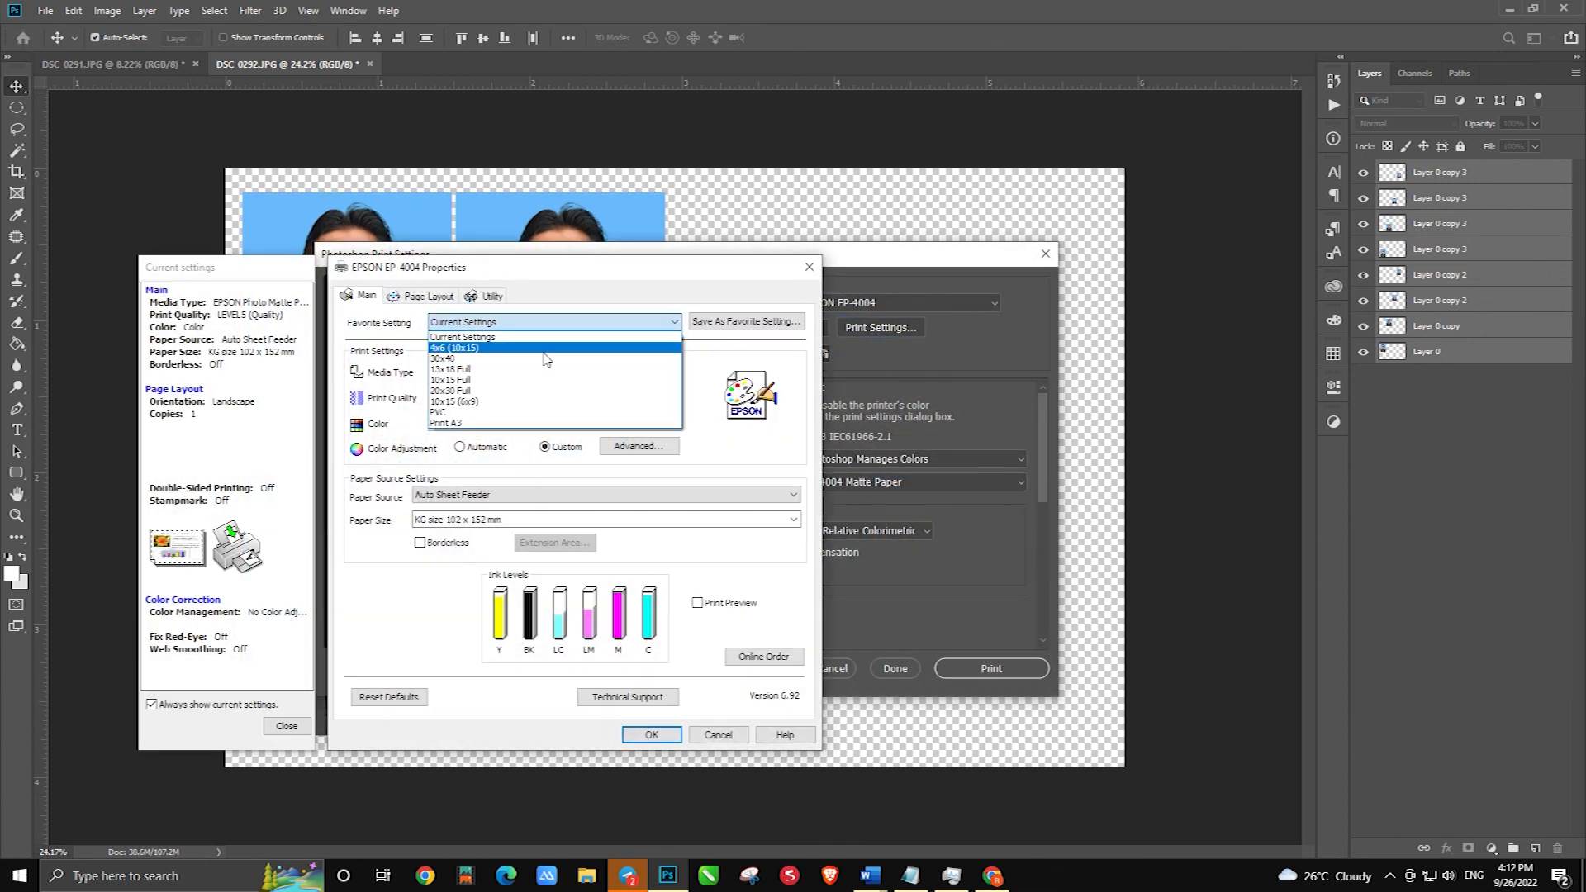
click(529, 347)
Set the printer's color management to Auto Photo Fine!EX with correction mode People, and accept the printer settings
click(639, 446)
click(208, 337)
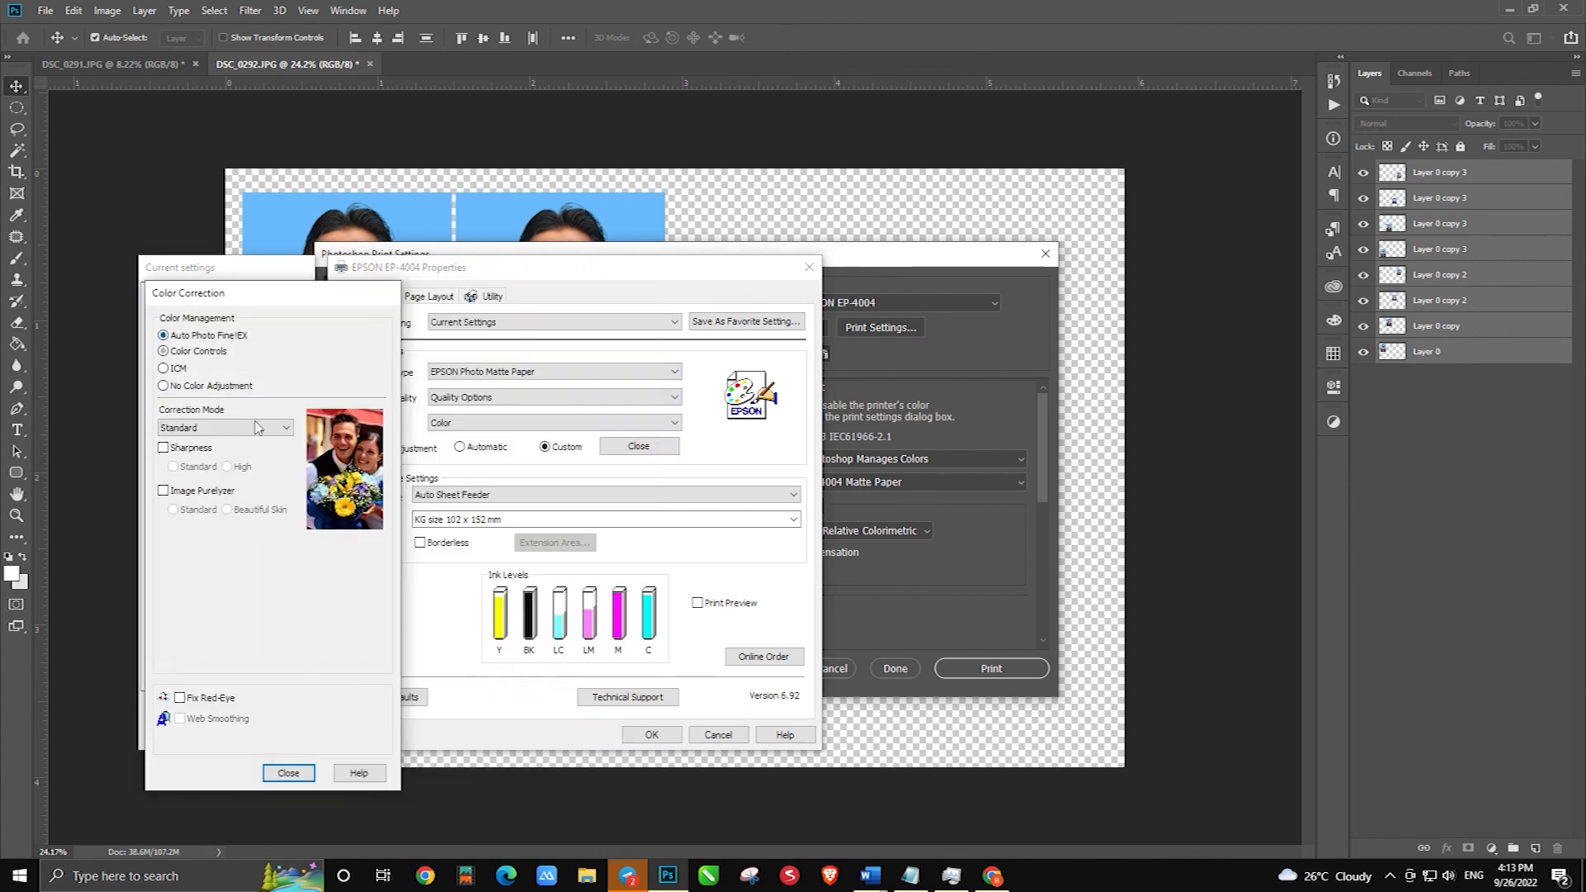
click(261, 427)
click(198, 451)
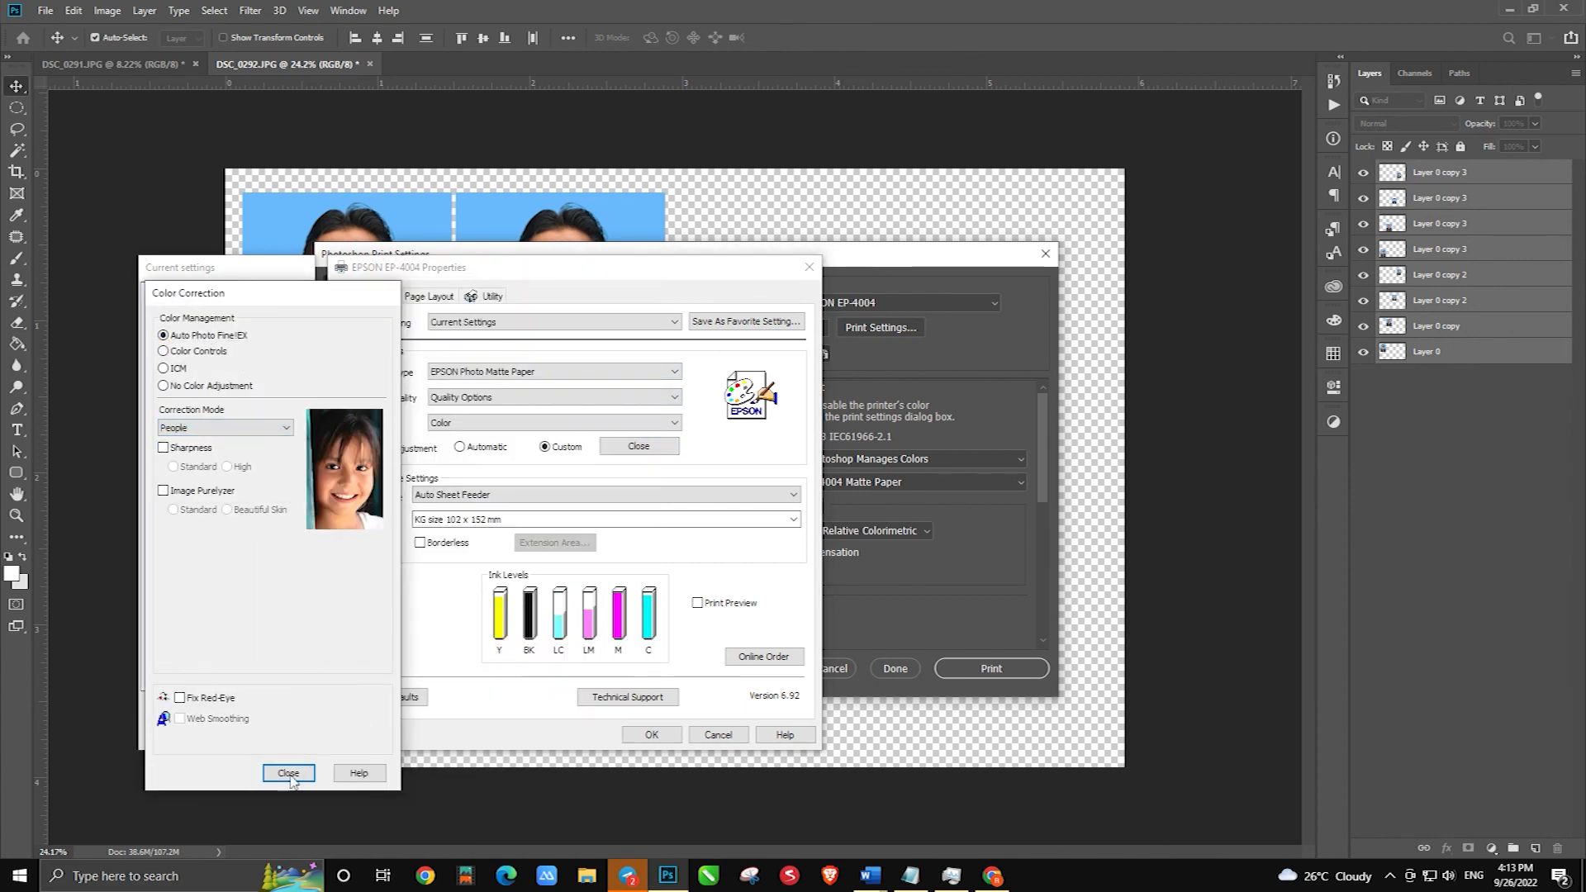
click(289, 772)
click(651, 734)
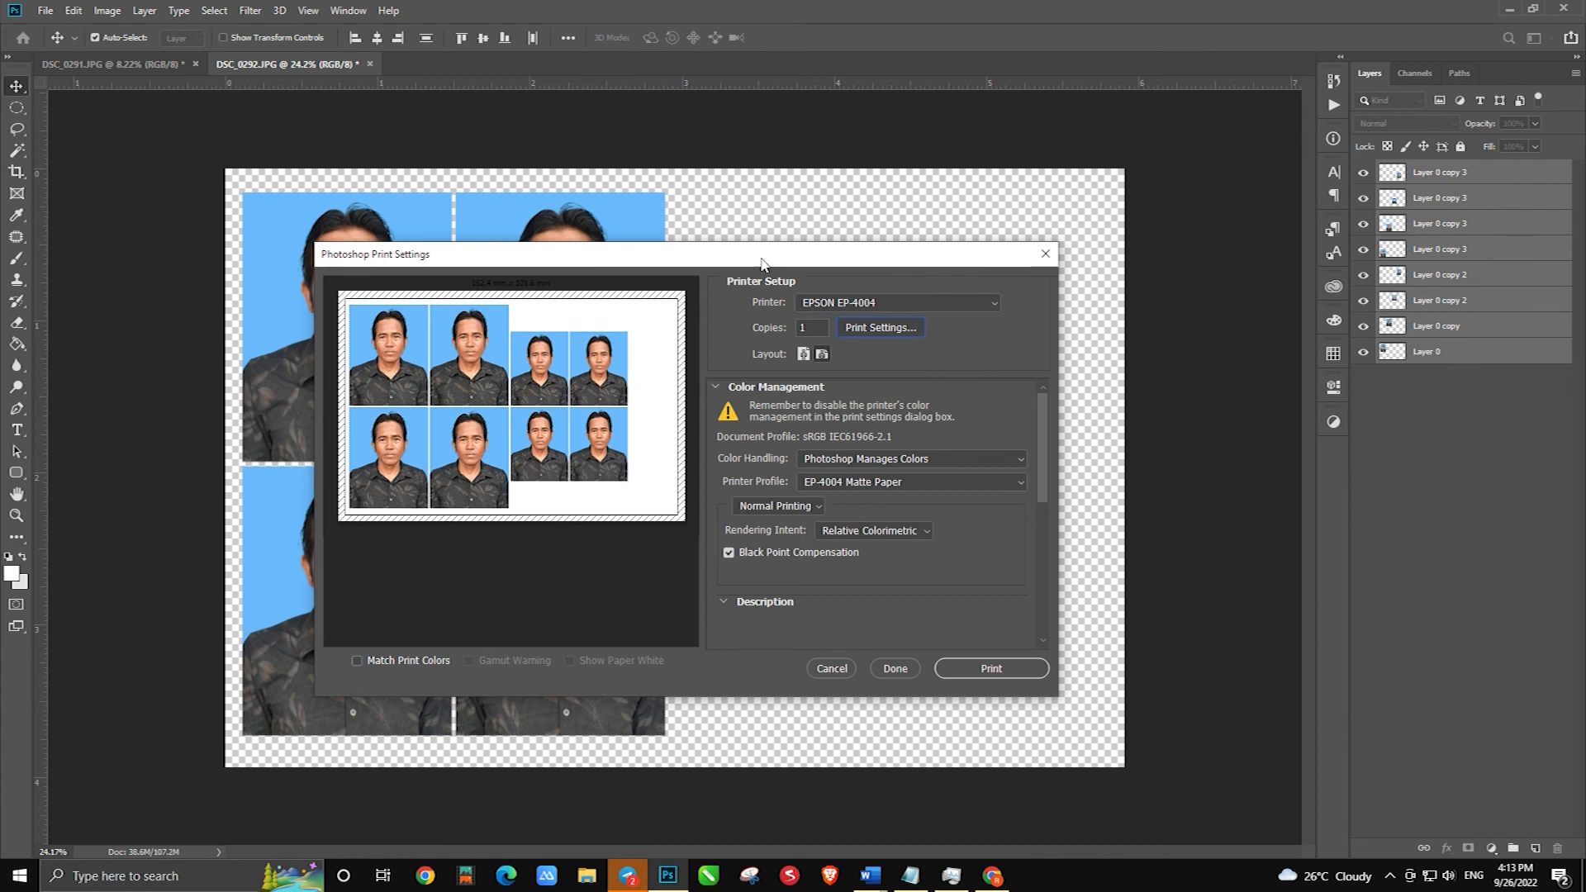